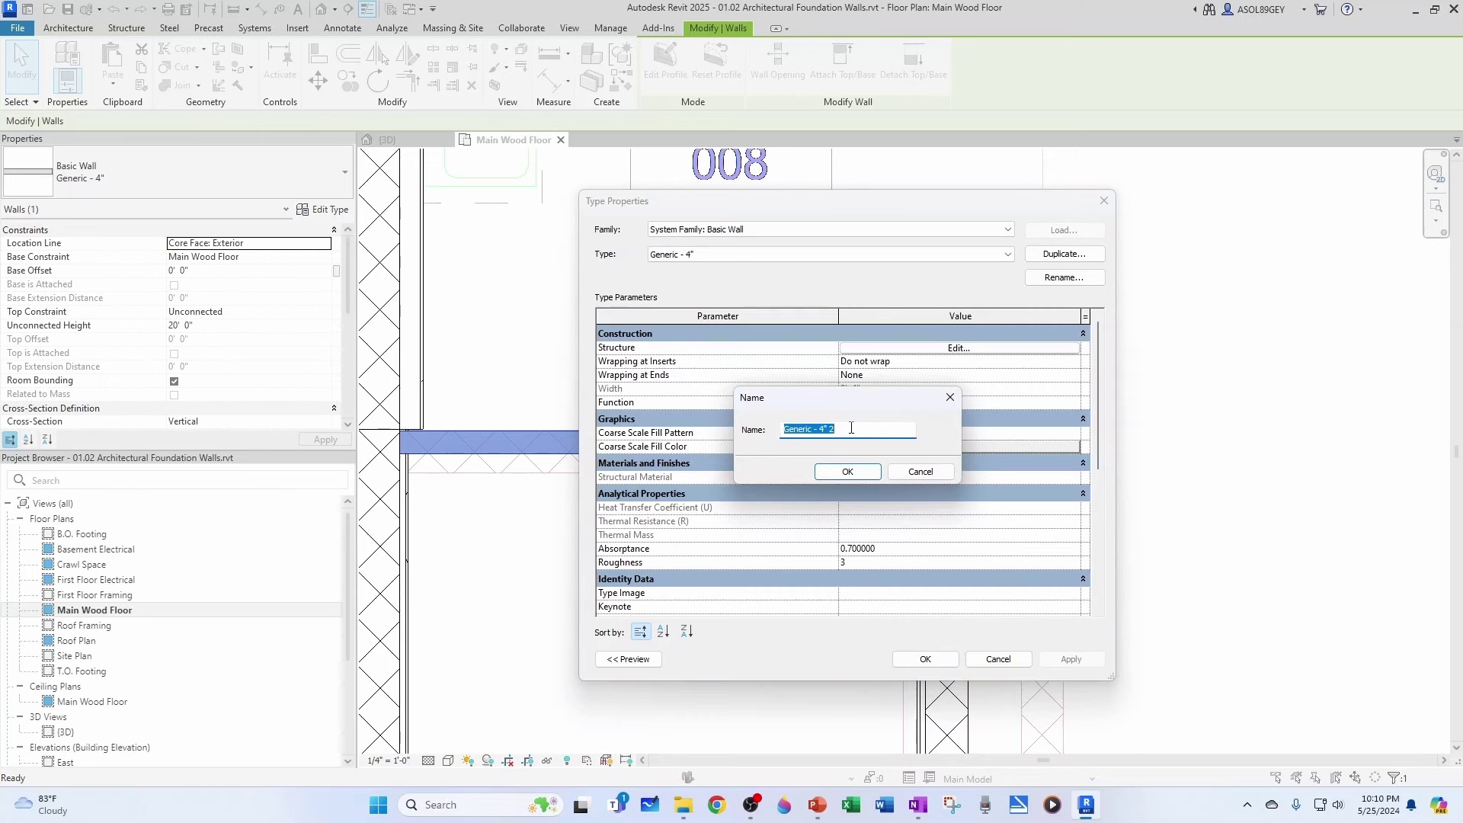
Step: Name the duplicated wall type "Drywall on Wood Stud" and set its structure layer thickness to 6"
{"action": "type", "text": "Drywall on Wood Stud"}
{"action": "left_click", "coordinate": [847, 471]}
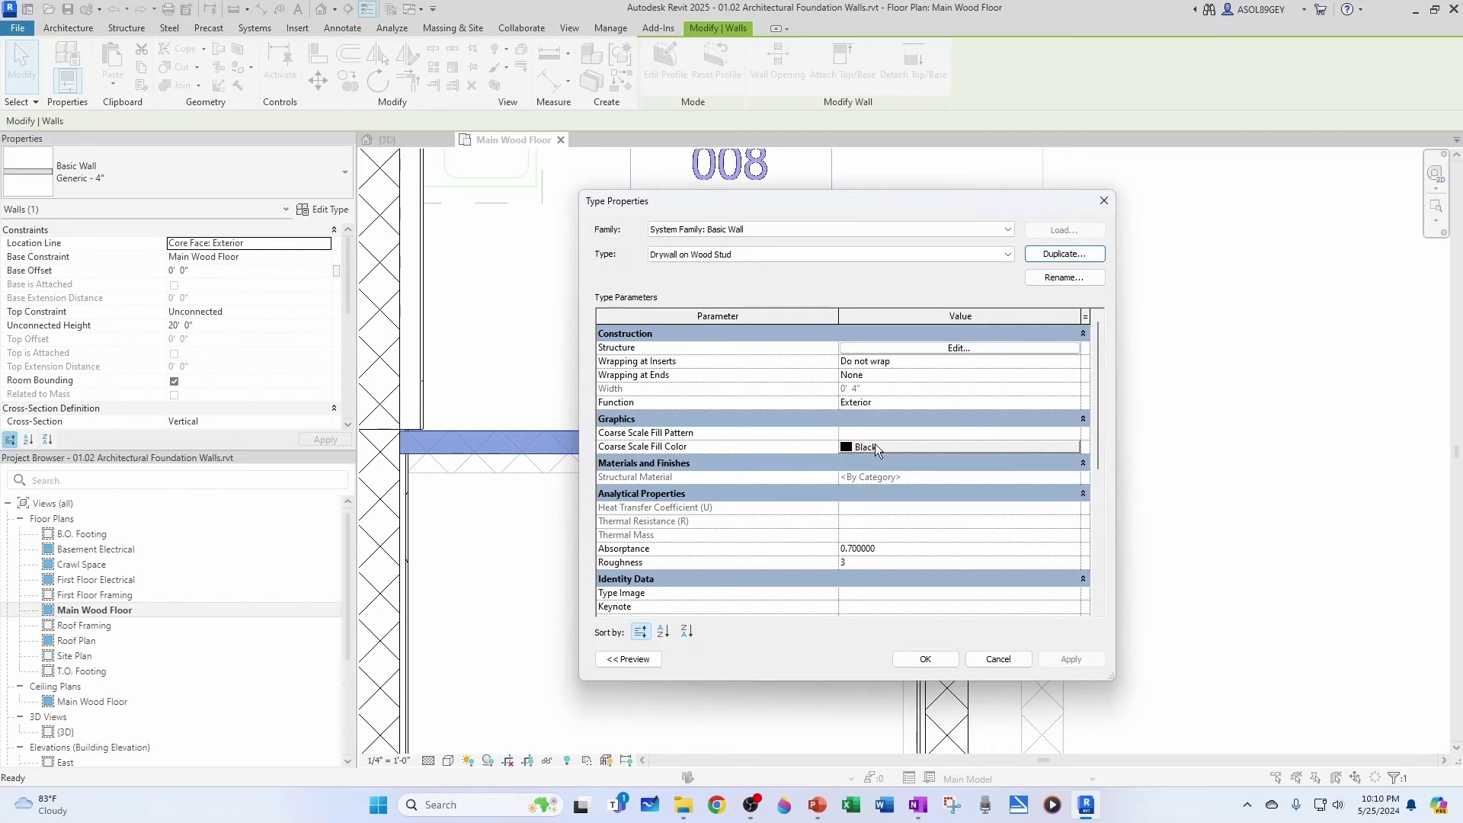
{"action": "left_click", "coordinate": [954, 348]}
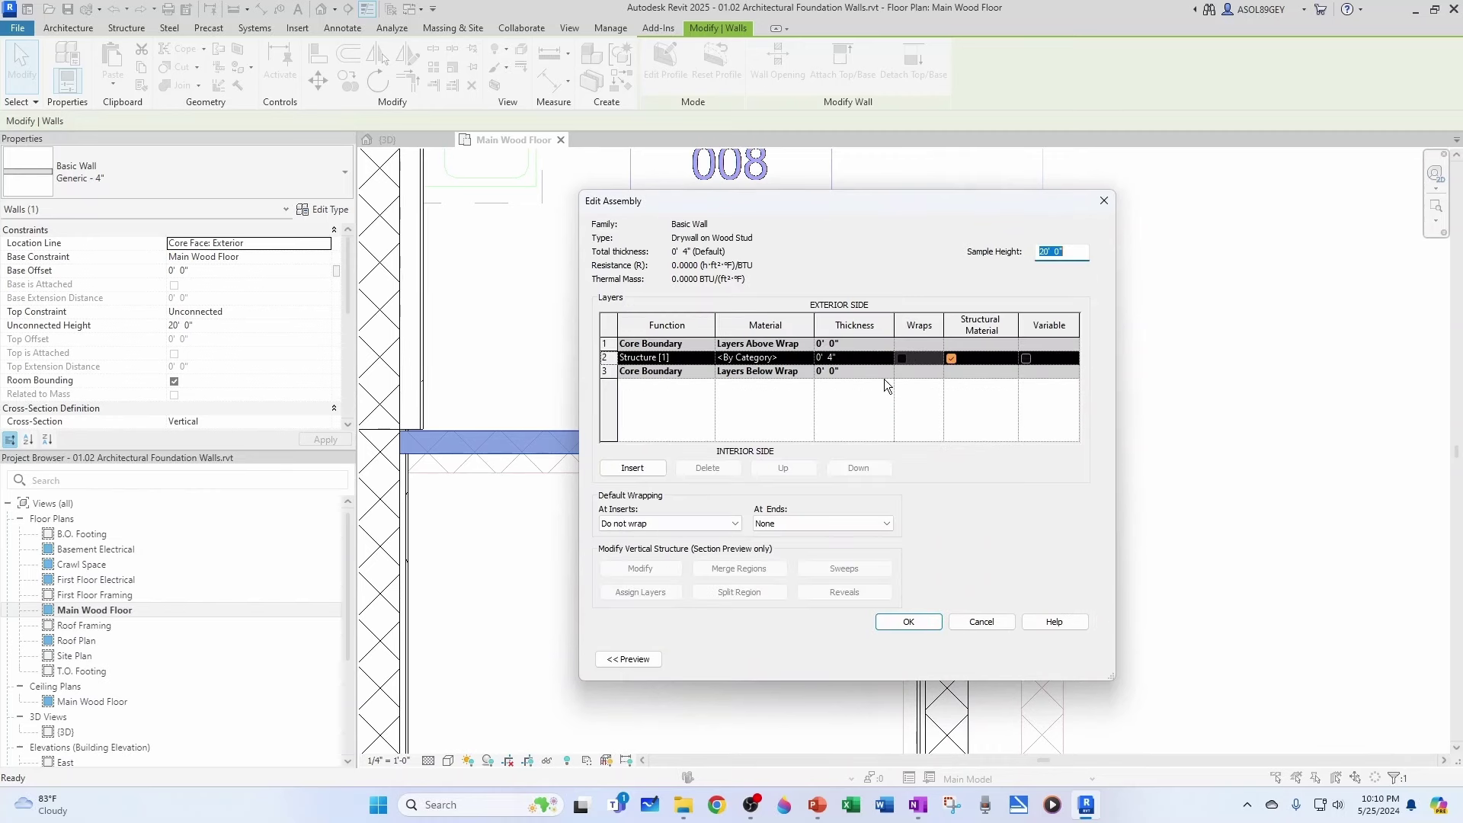
{"action": "left_click", "coordinate": [834, 358]}
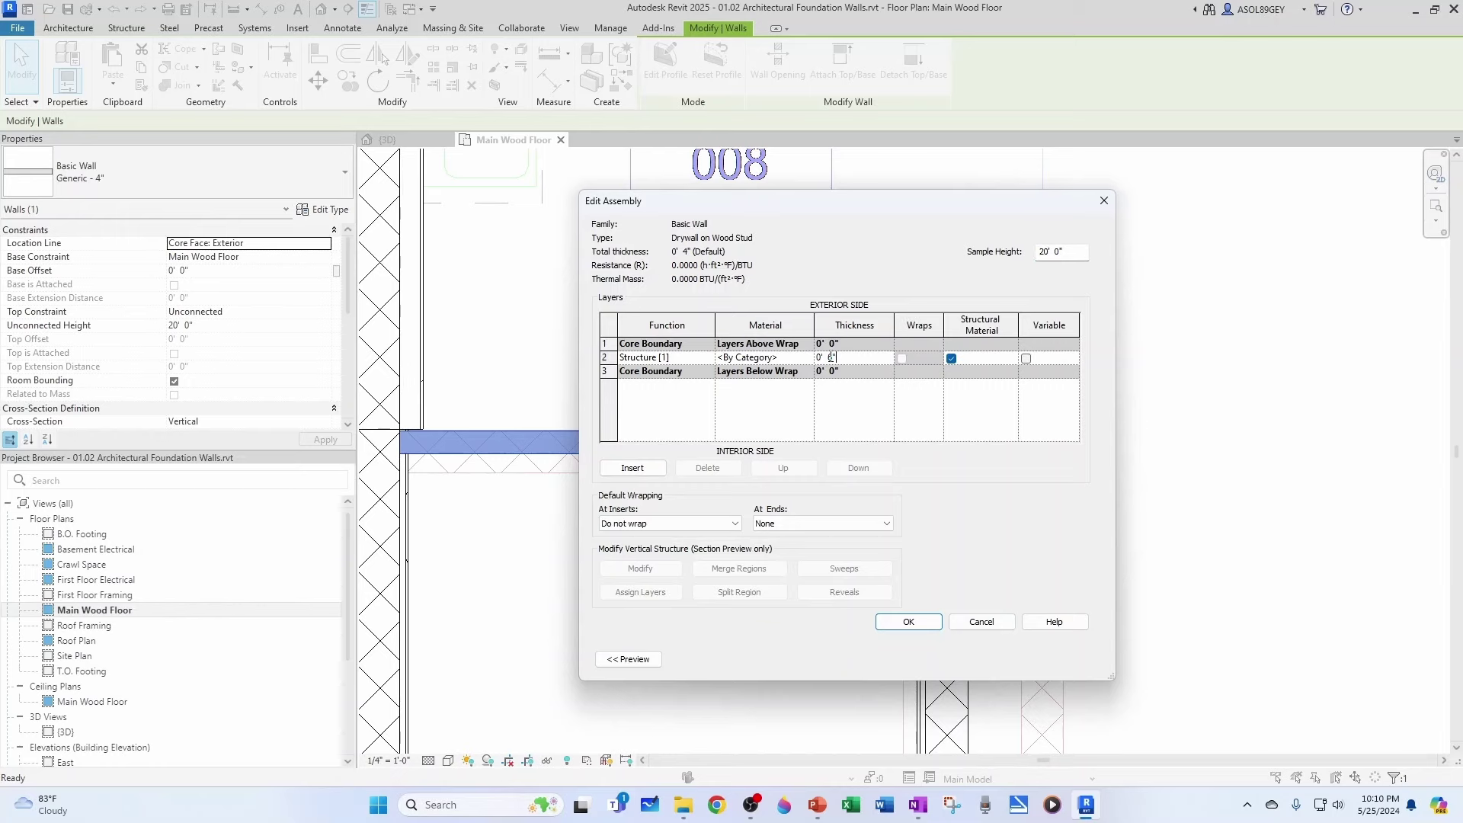
Step: Assign the Softwood, Lumber material to the structure layer
{"action": "left_click", "coordinate": [806, 357]}
{"action": "left_click", "coordinate": [806, 357]}
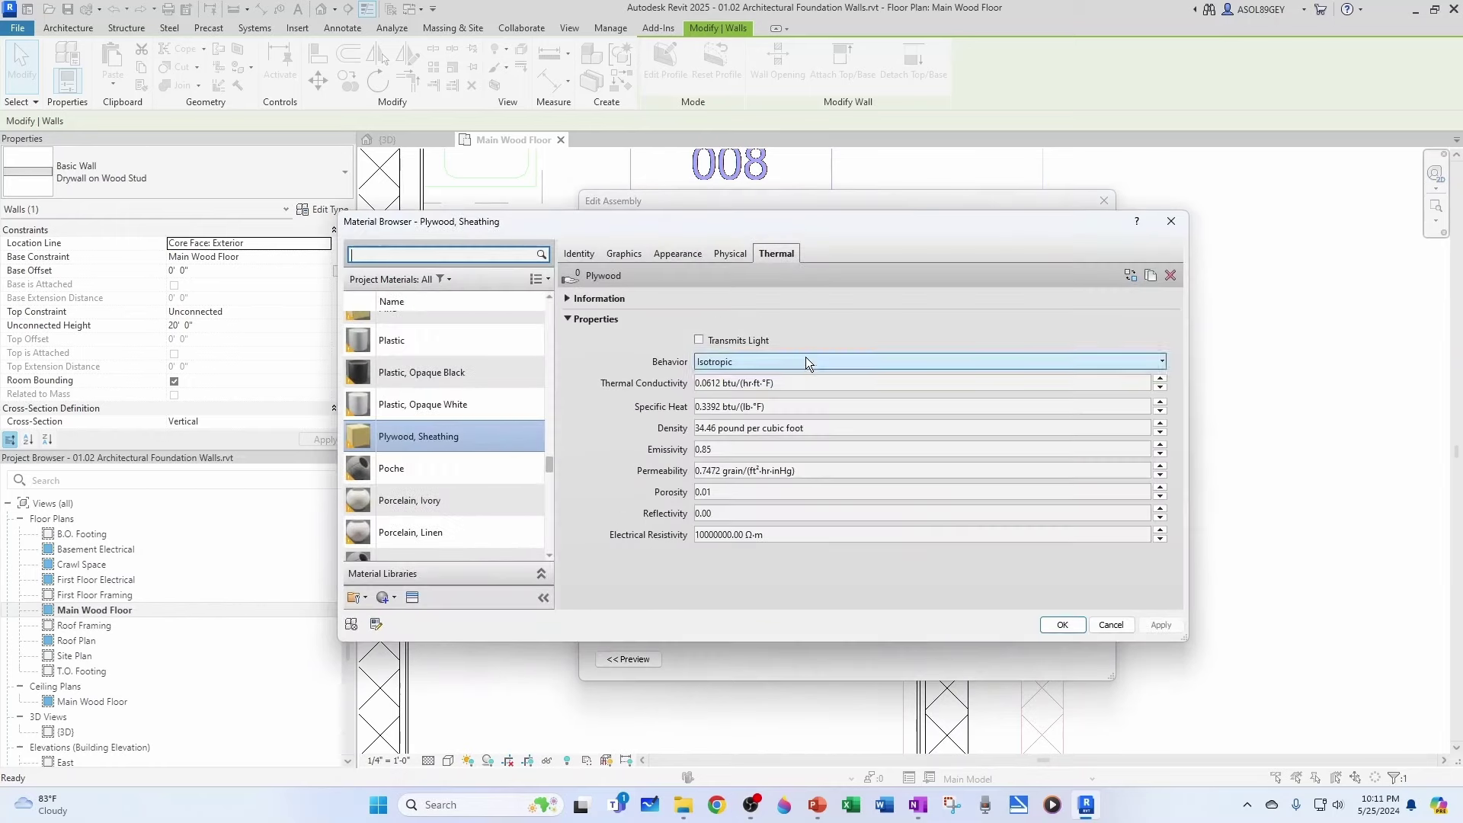
{"action": "scroll", "coordinate": [476, 313], "scroll_direction": "up", "scroll_amount": 1}
{"action": "left_click", "coordinate": [428, 254]}
{"action": "type", "text": "wood"}
{"action": "key", "text": "Return"}
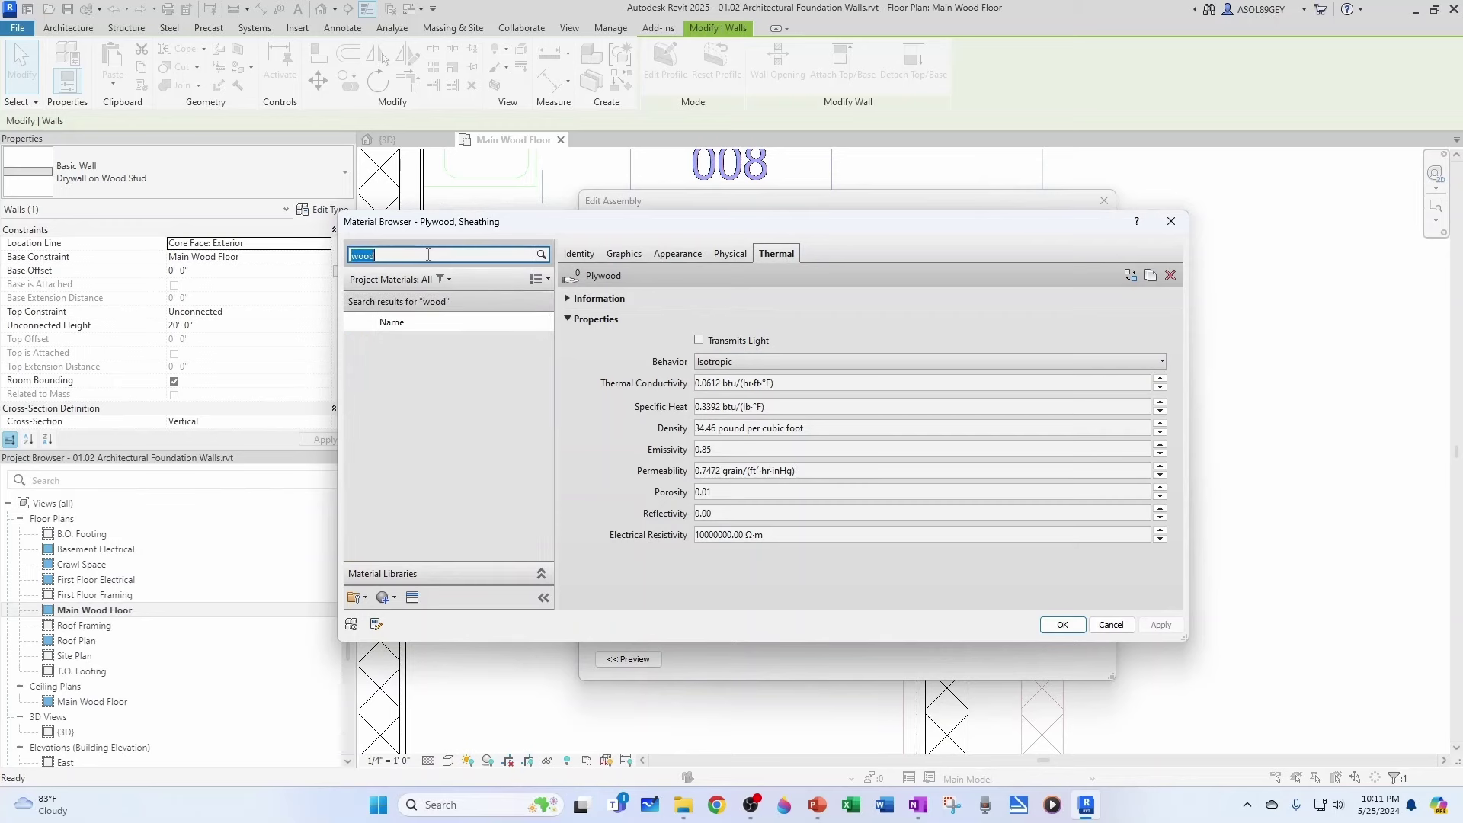
{"action": "scroll", "coordinate": [426, 457], "scroll_direction": "down", "scroll_amount": 2}
{"action": "scroll", "coordinate": [423, 471], "scroll_direction": "down", "scroll_amount": 2}
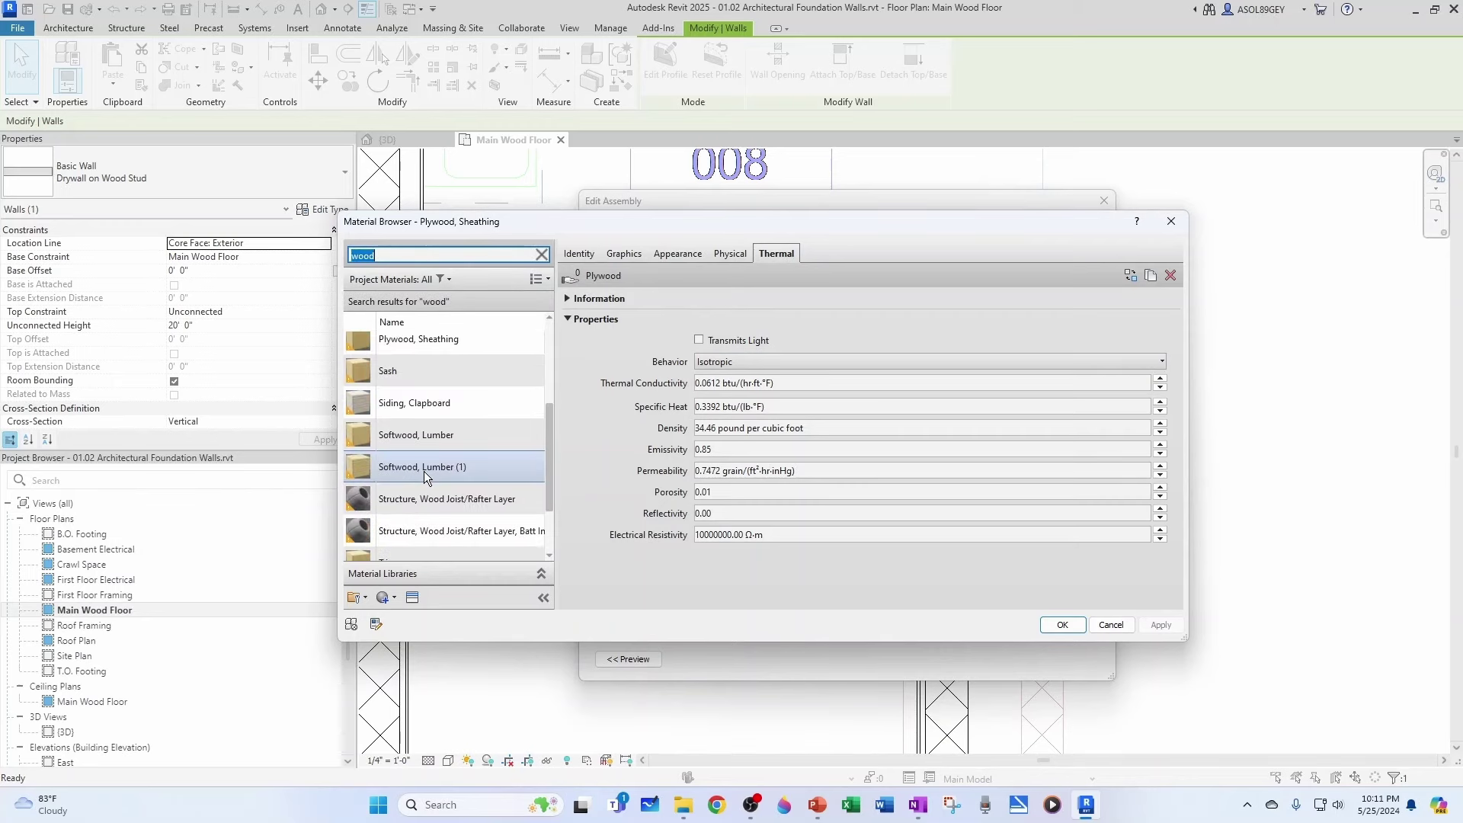
{"action": "double_click", "coordinate": [405, 440]}
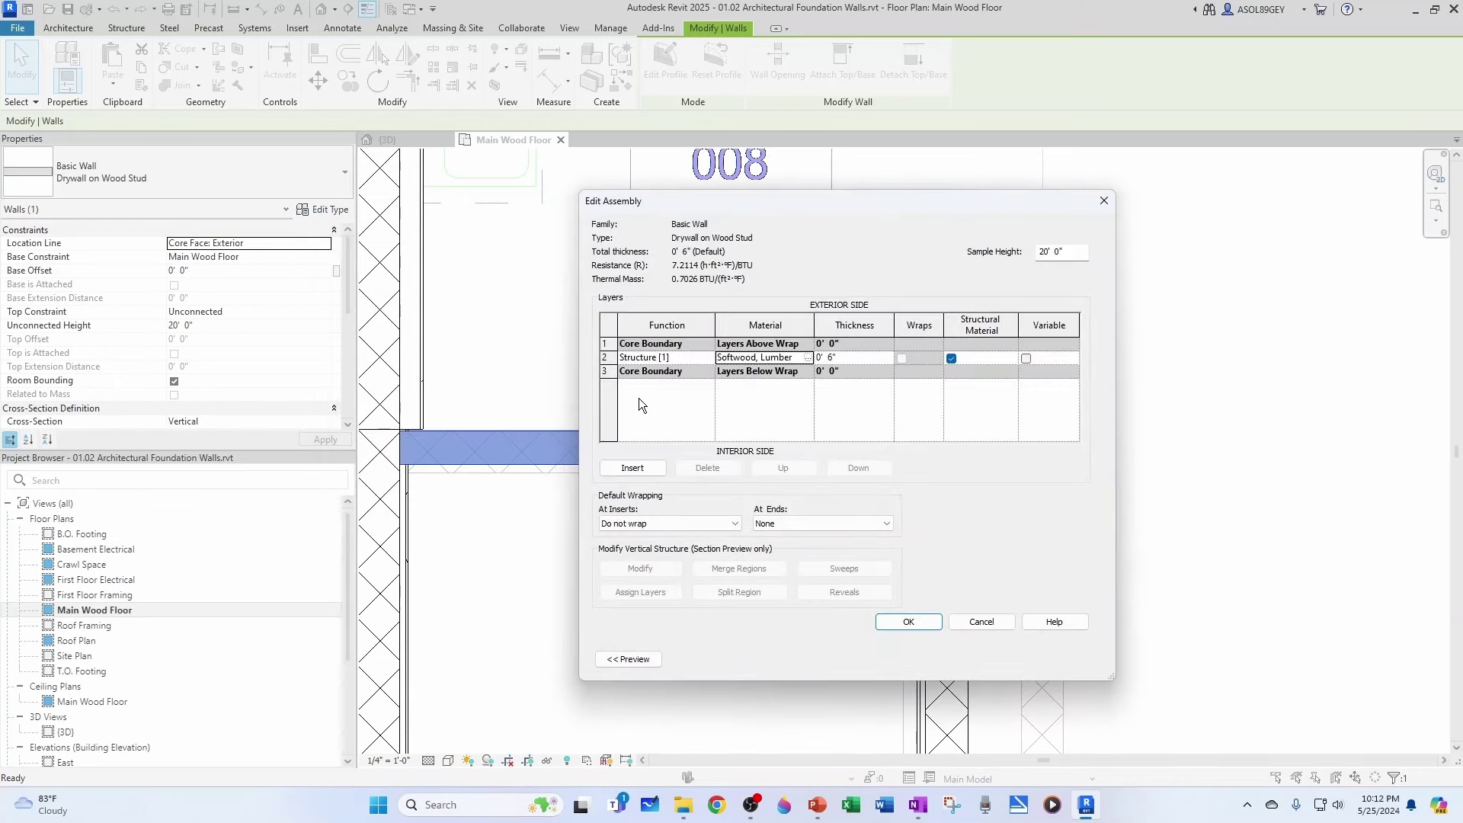
Step: Show a section preview of the wall assembly and set the sample height to 1'
{"action": "left_click", "coordinate": [628, 658]}
{"action": "left_click", "coordinate": [685, 661]}
{"action": "left_click", "coordinate": [684, 689]}
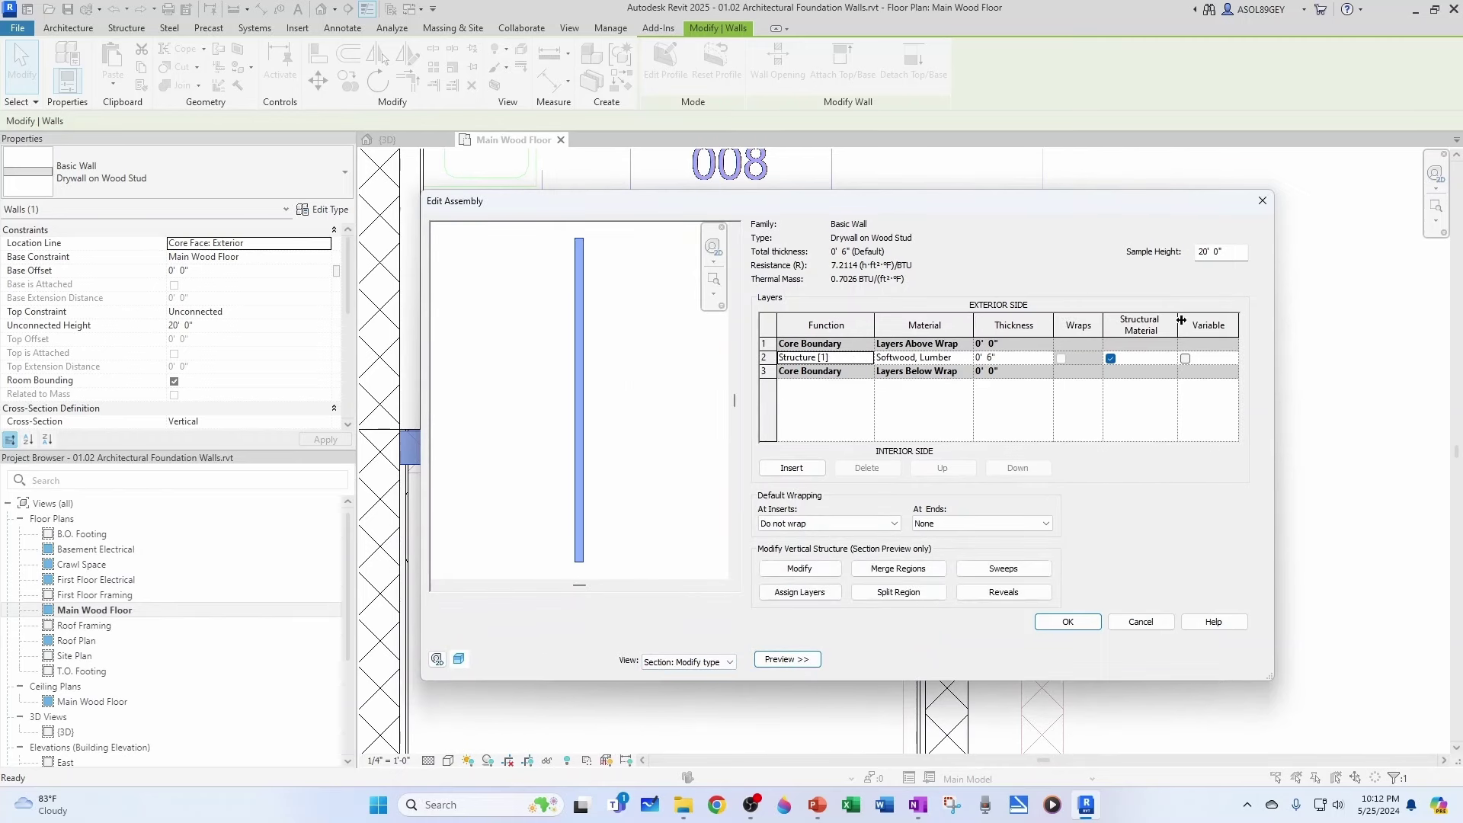
{"action": "type", "text": "1"}
{"action": "key", "text": "Tab"}
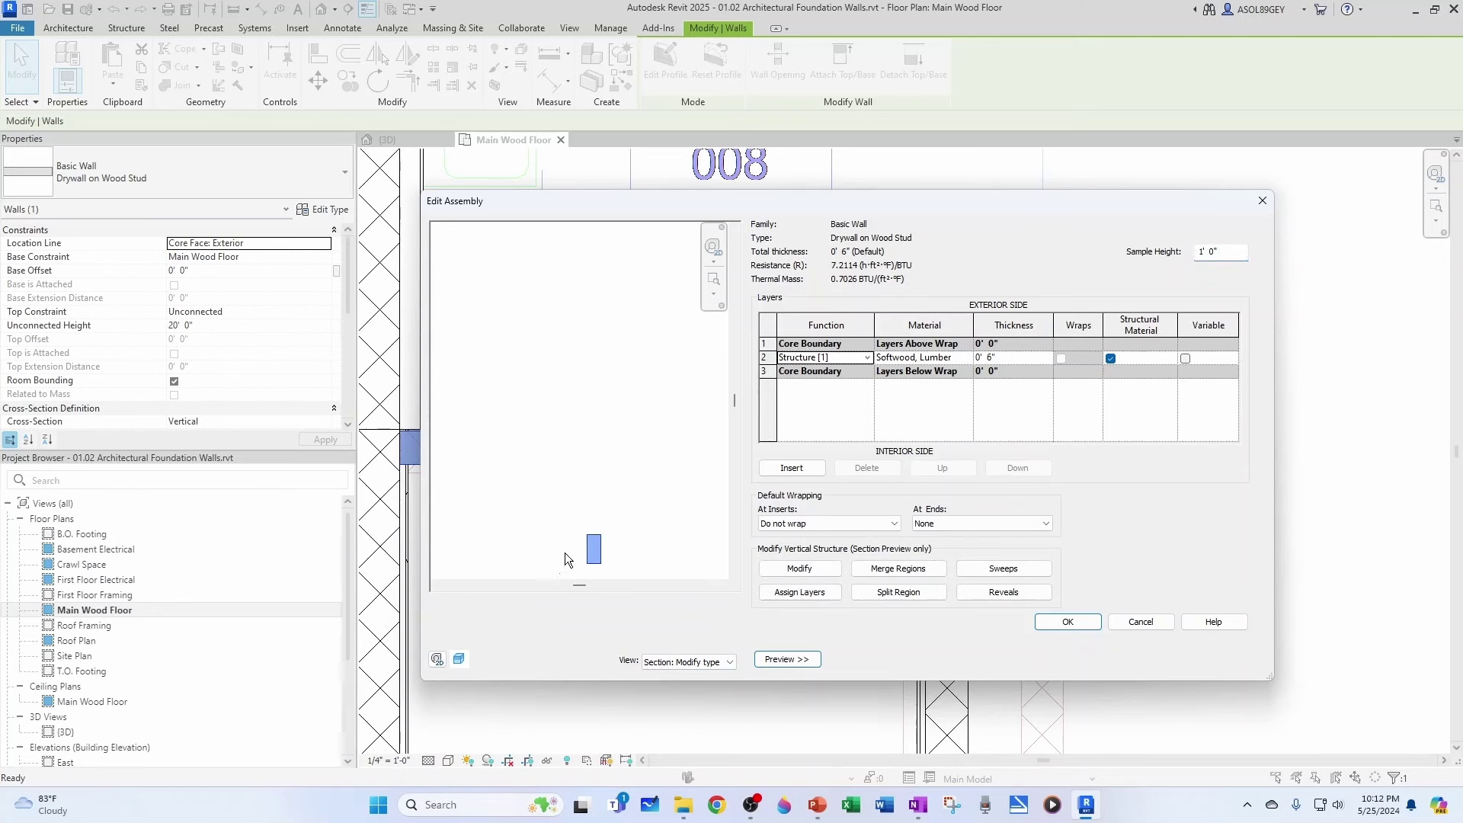
{"action": "scroll", "coordinate": [616, 554], "scroll_direction": "up", "scroll_amount": 6}
{"action": "scroll", "coordinate": [602, 443], "scroll_direction": "up", "scroll_amount": 1}
{"action": "middle_click_drag", "start_coordinate": [587, 468], "coordinate": [616, 516]}
Step: Insert a Finish 1 [4] layer on the exterior side of the structure layer, in Gypsum Wall Board, 5/8" thick
{"action": "left_click", "coordinate": [802, 468]}
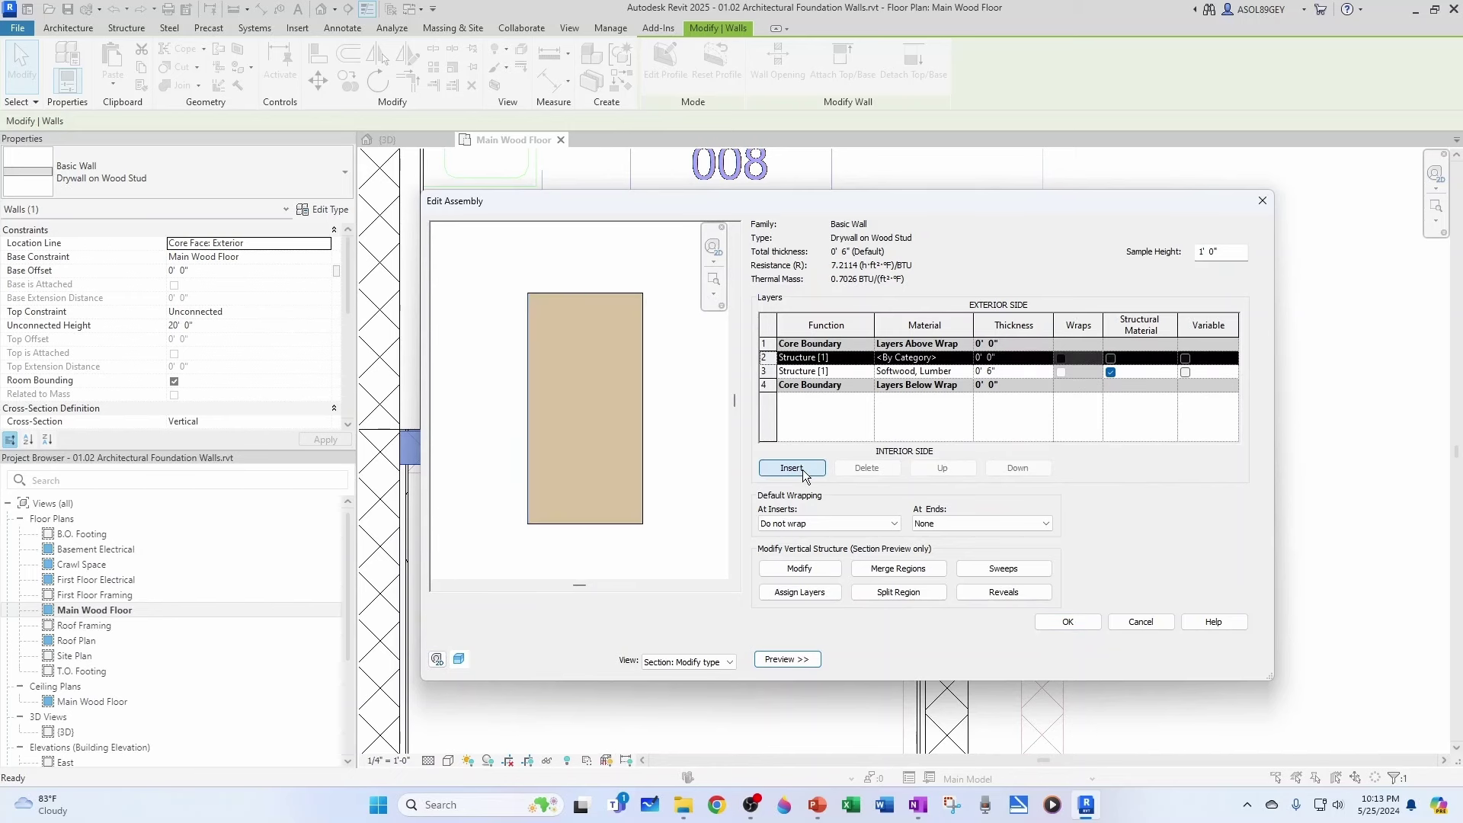
{"action": "left_click", "coordinate": [869, 358]}
{"action": "left_click", "coordinate": [800, 405]}
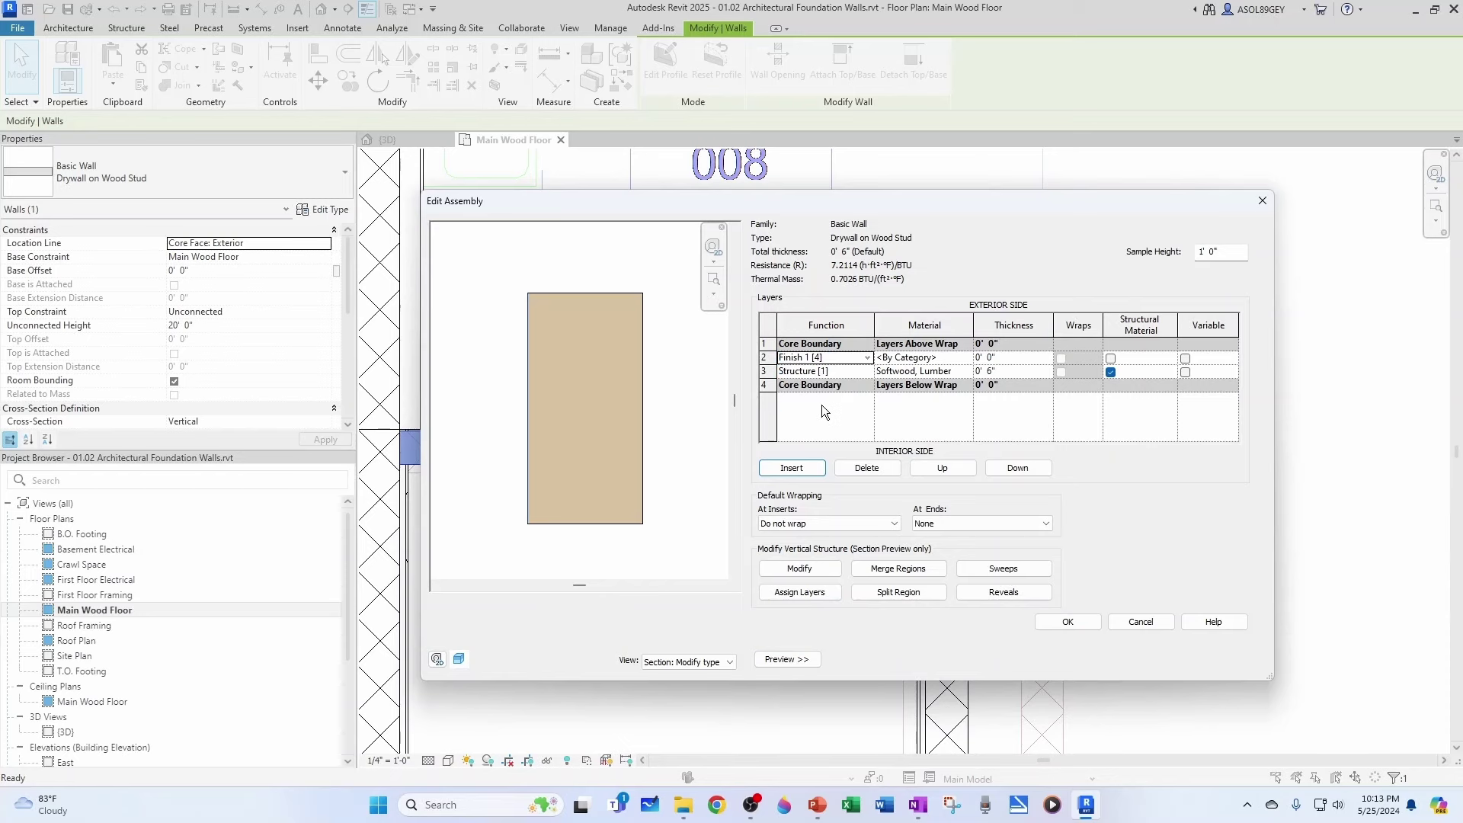
{"action": "left_click", "coordinate": [961, 358]}
{"action": "left_click", "coordinate": [966, 358]}
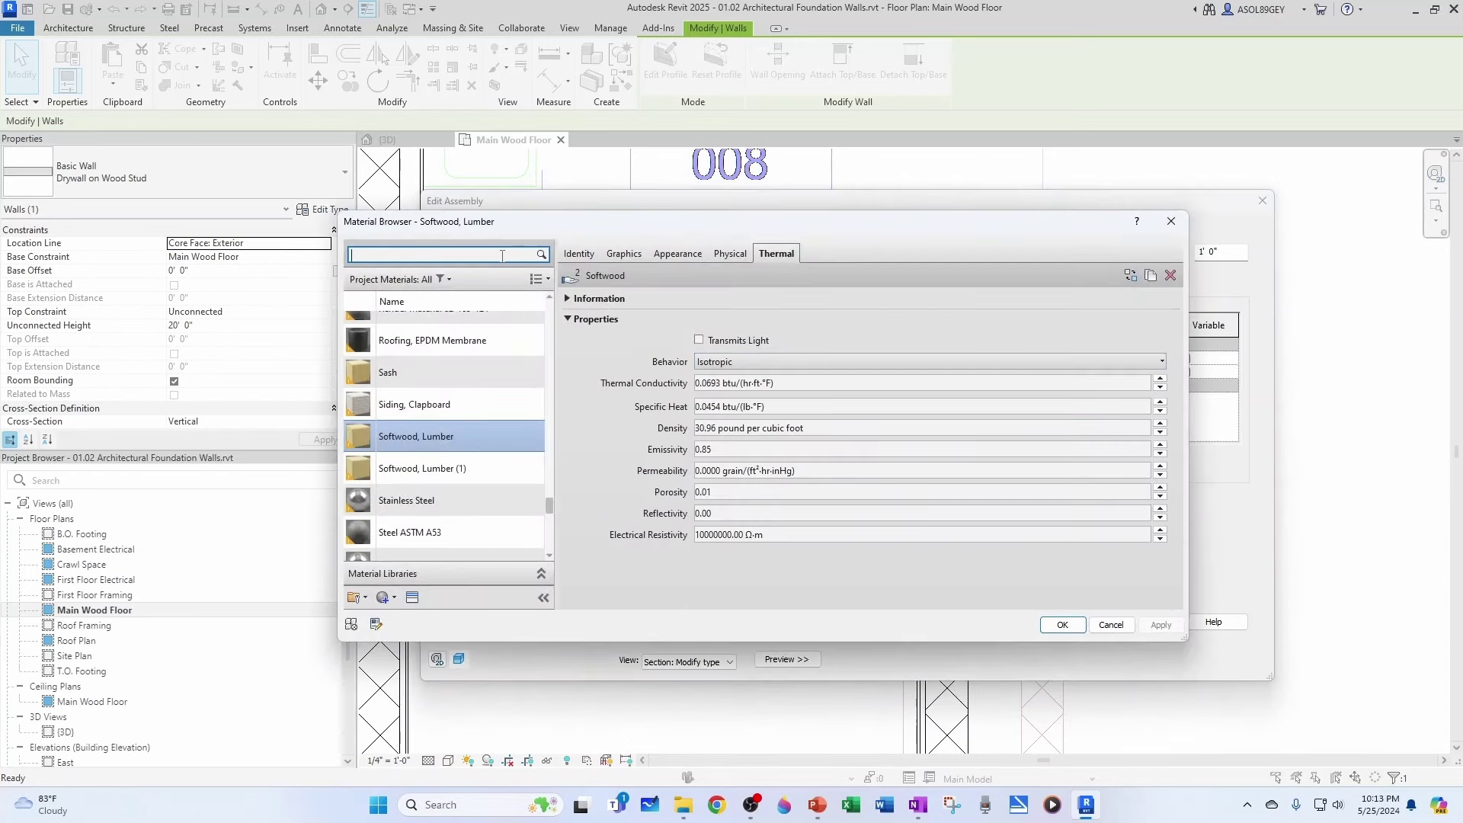
{"action": "left_click", "coordinate": [502, 256]}
{"action": "type", "text": "gyp"}
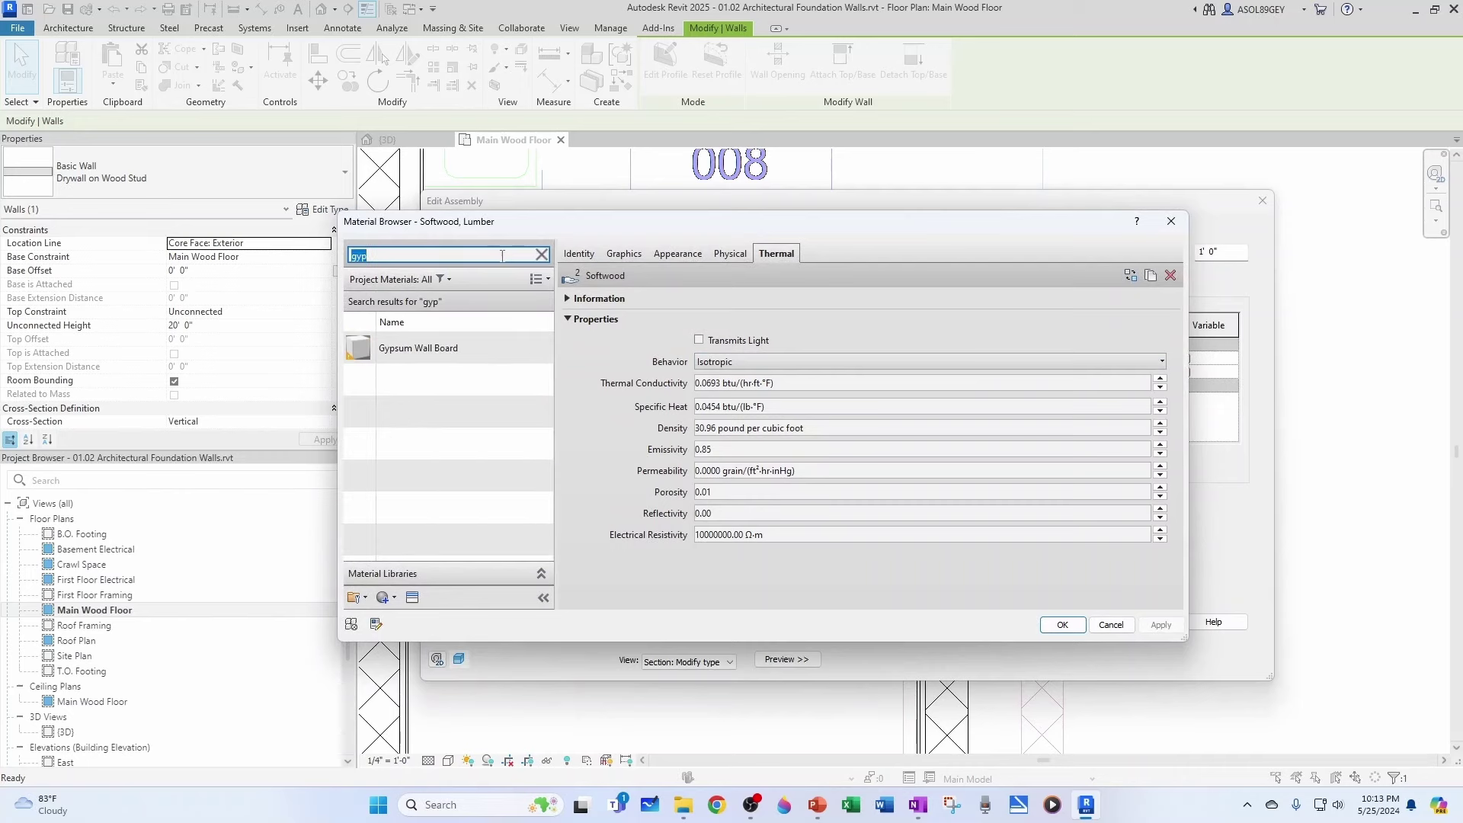
{"action": "double_click", "coordinate": [431, 346]}
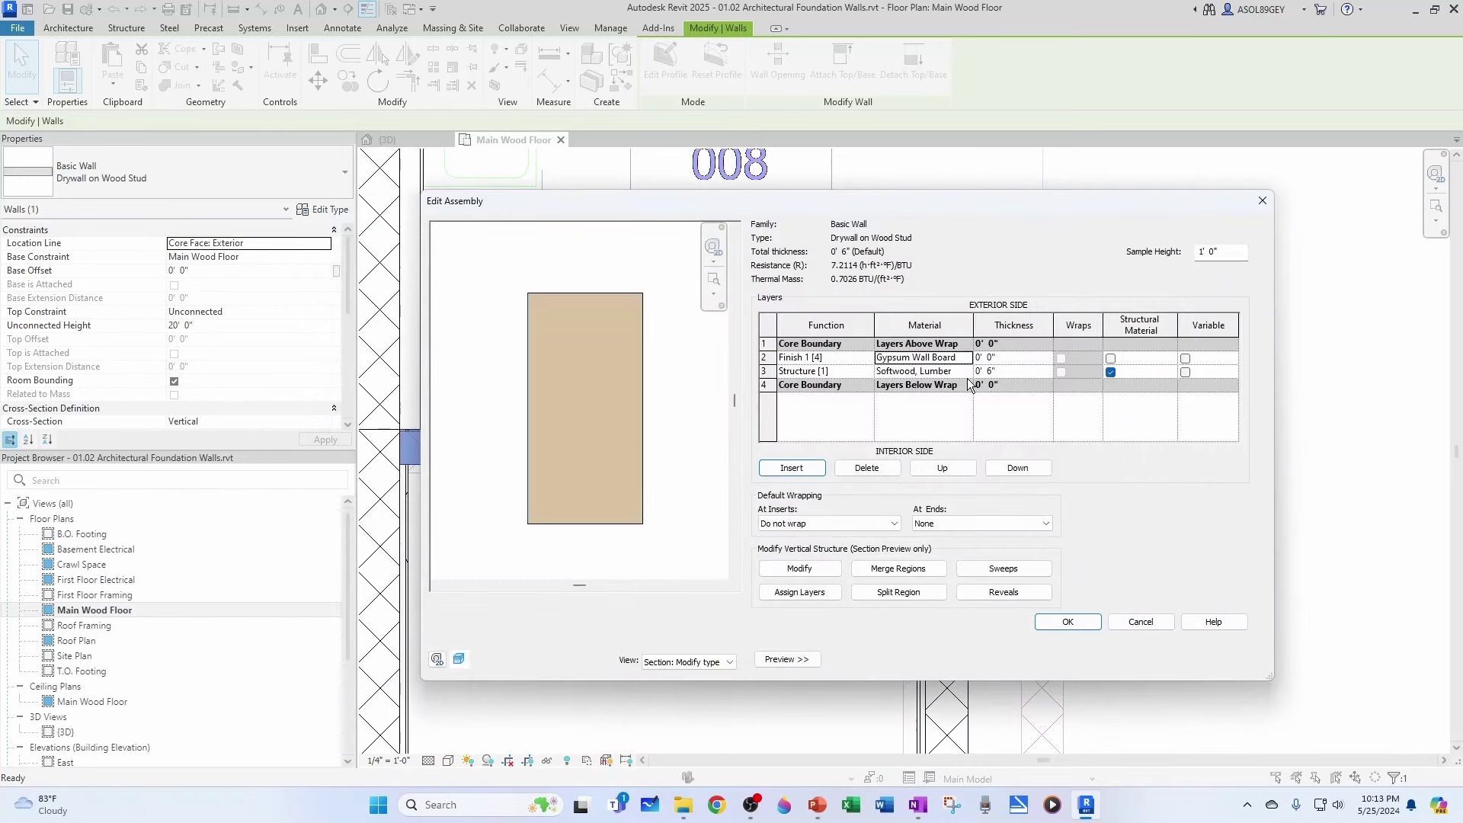
{"action": "left_click", "coordinate": [1001, 362]}
Step: Insert another layer on the interior side of the structure layer and set its function to Finish 1 [4]
{"action": "left_click", "coordinate": [841, 371]}
{"action": "left_click", "coordinate": [812, 468]}
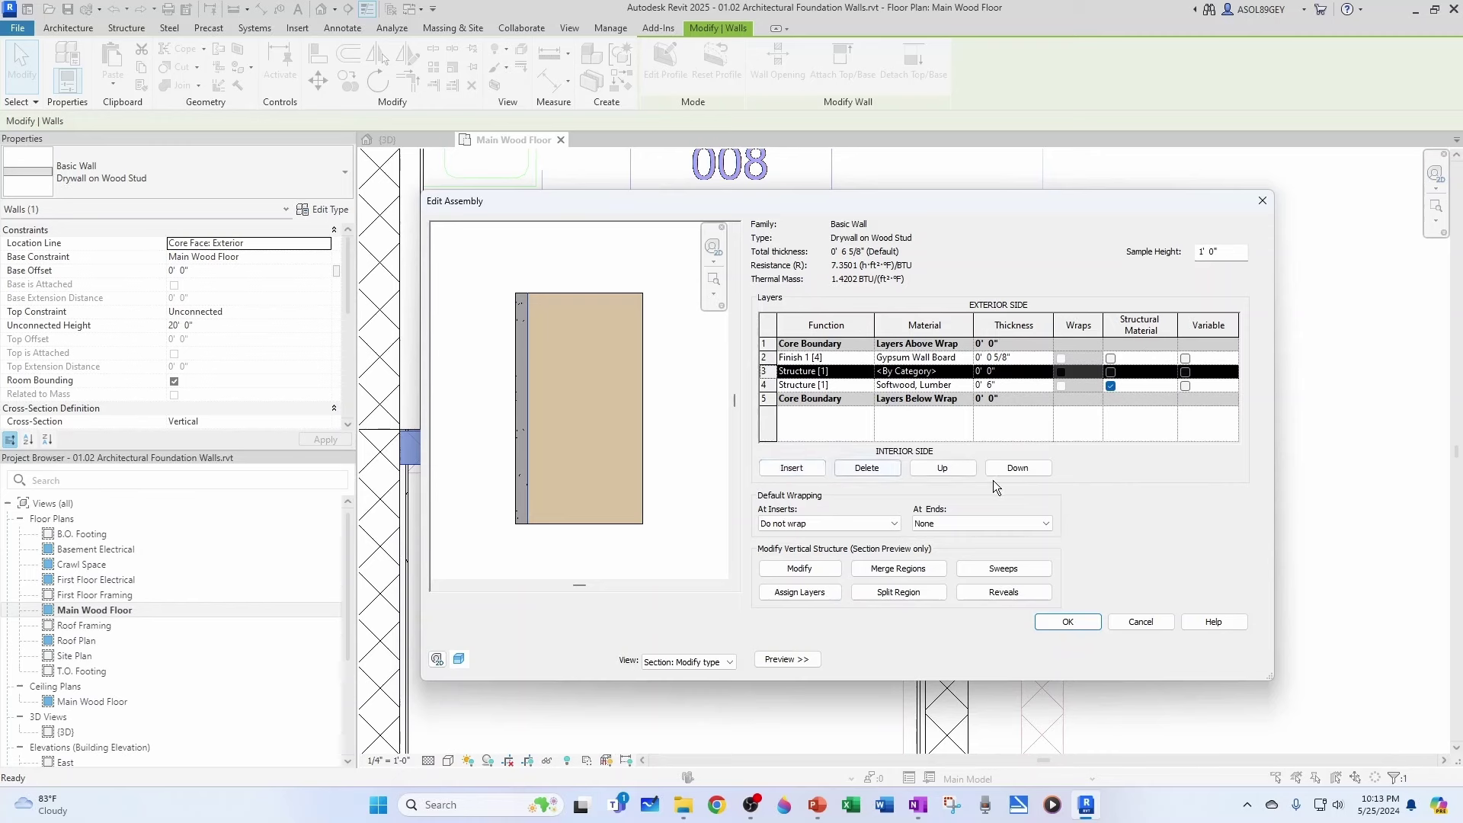
{"action": "left_click", "coordinate": [1018, 468]}
{"action": "left_click", "coordinate": [868, 386]}
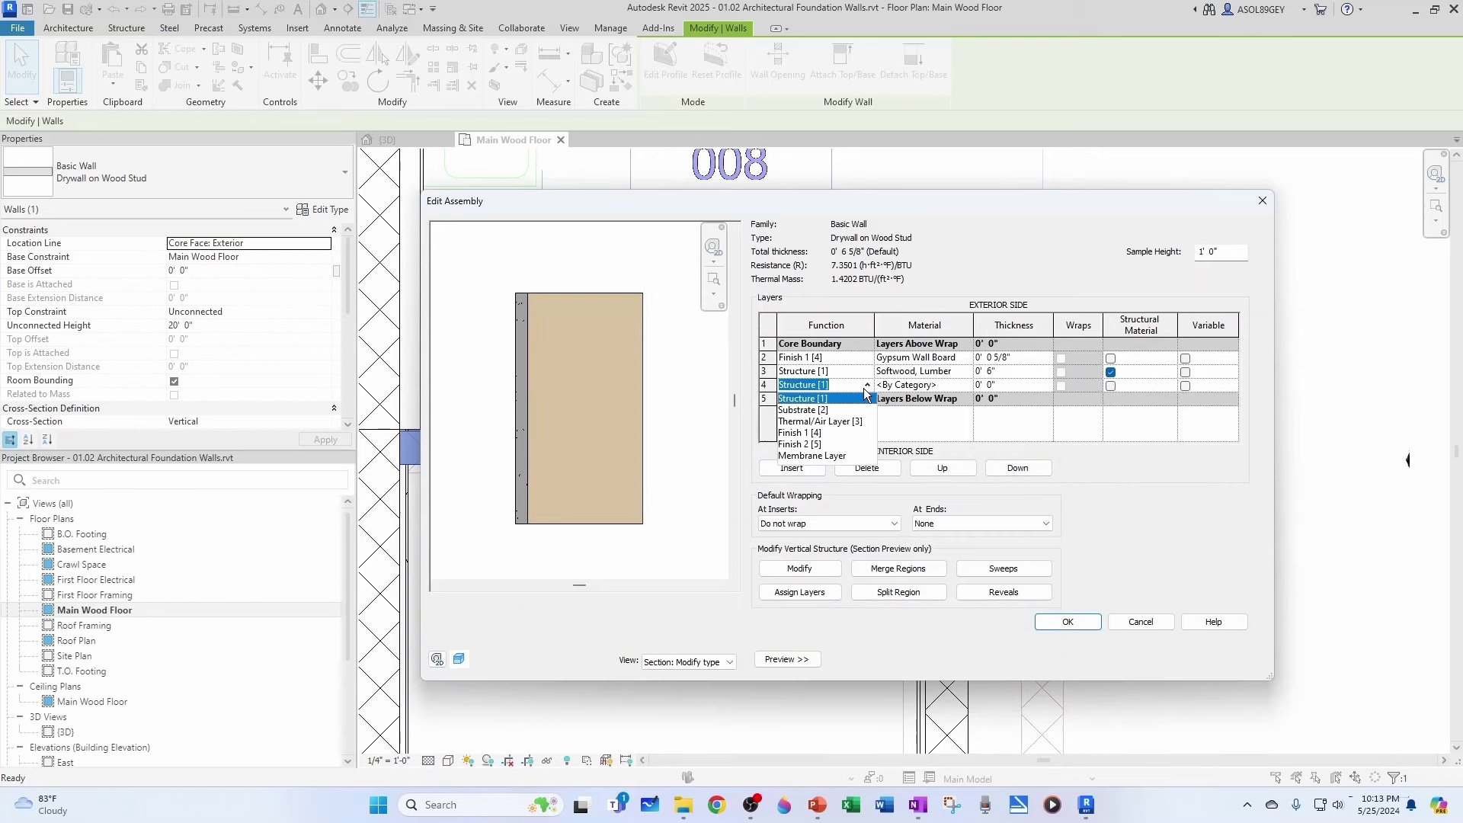
{"action": "left_click", "coordinate": [838, 432]}
Step: Make the interior finish layer 5/8" thick in Gypsum Wall Board and apply the finished wall assembly
{"action": "left_click", "coordinate": [1000, 384]}
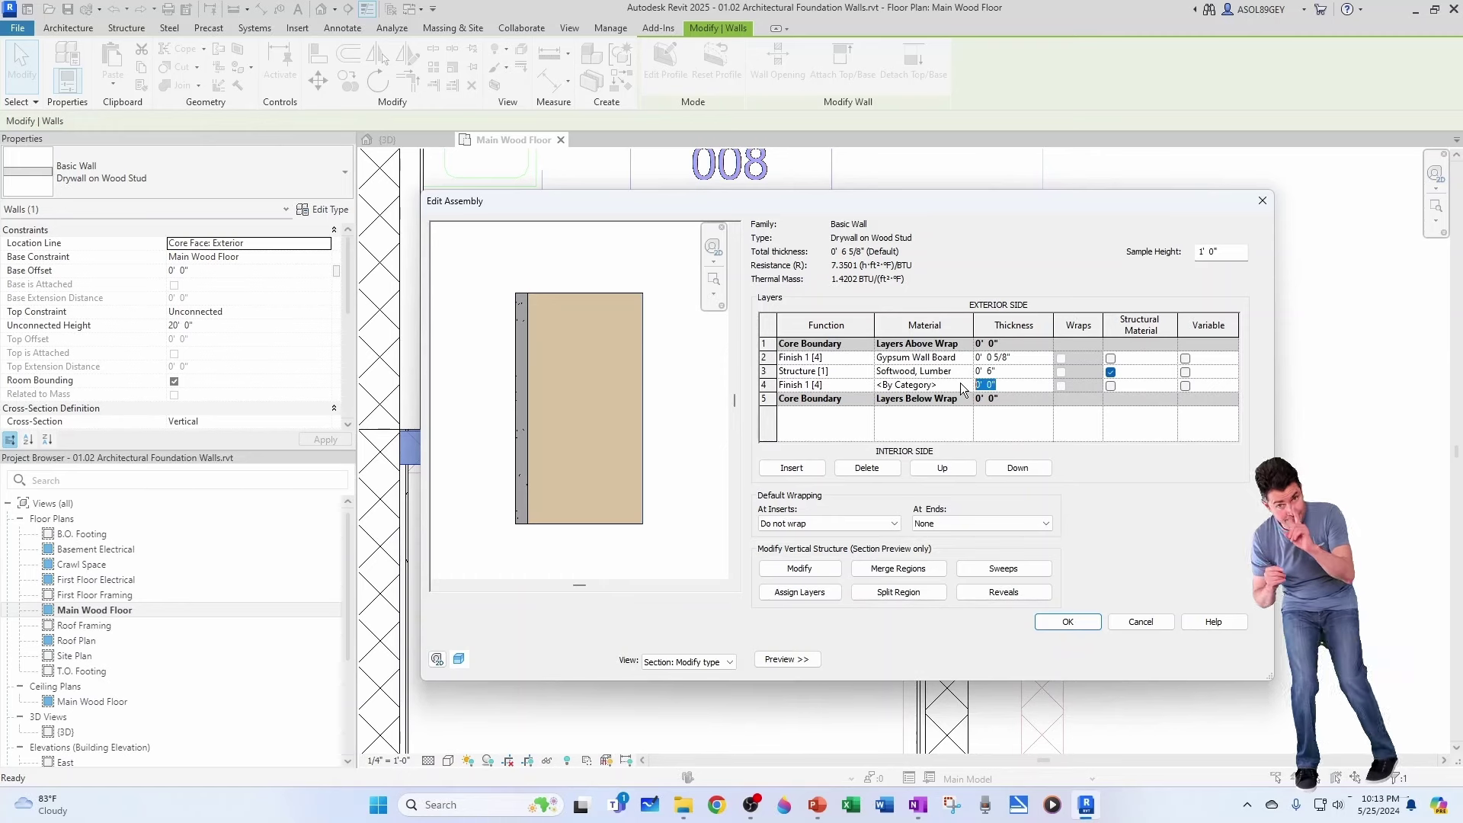
{"action": "type", "text": "5/8\""}
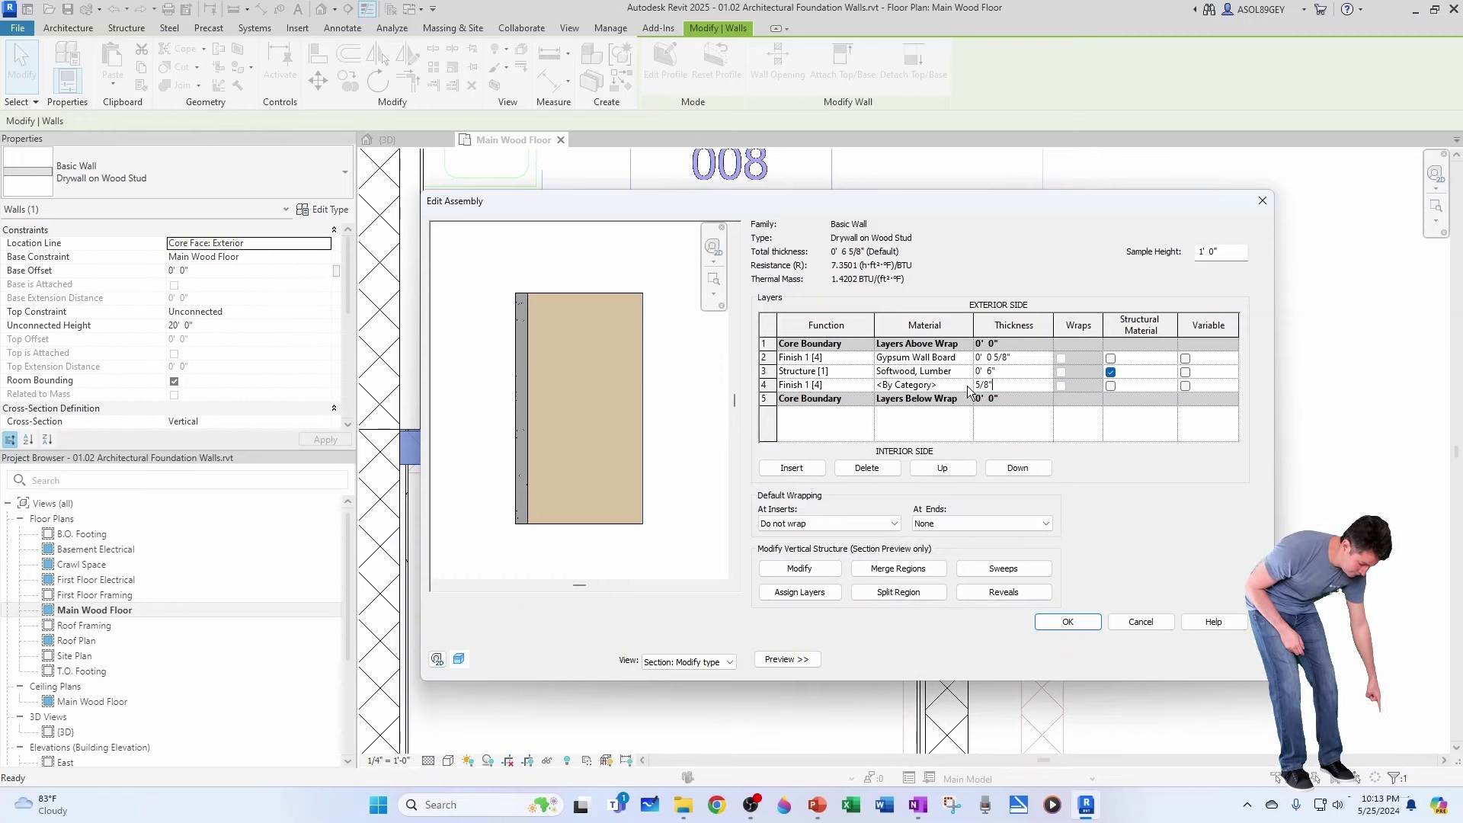
{"action": "left_click", "coordinate": [961, 385]}
{"action": "left_click", "coordinate": [965, 385]}
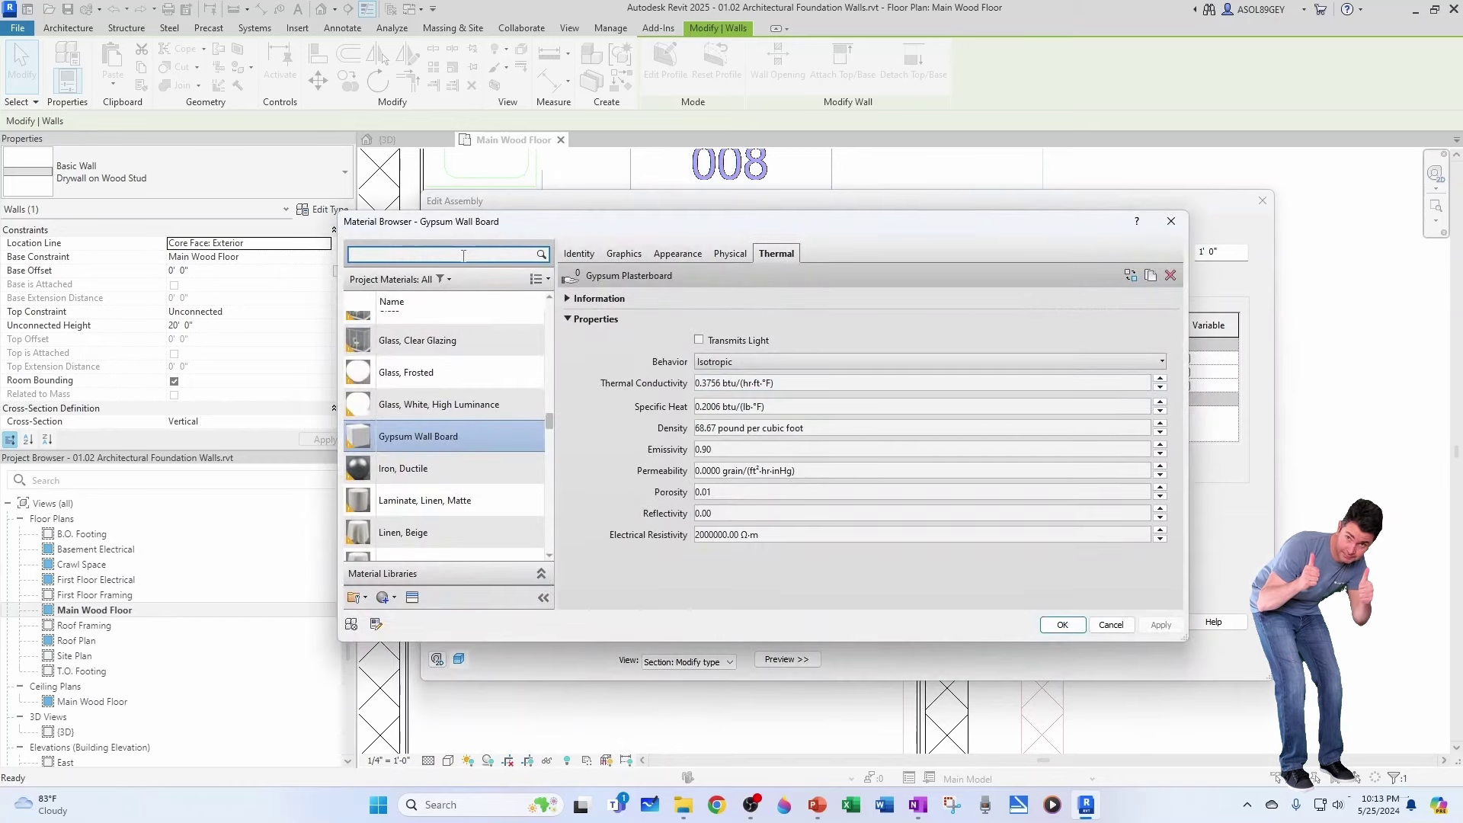
{"action": "type", "text": "gyp"}
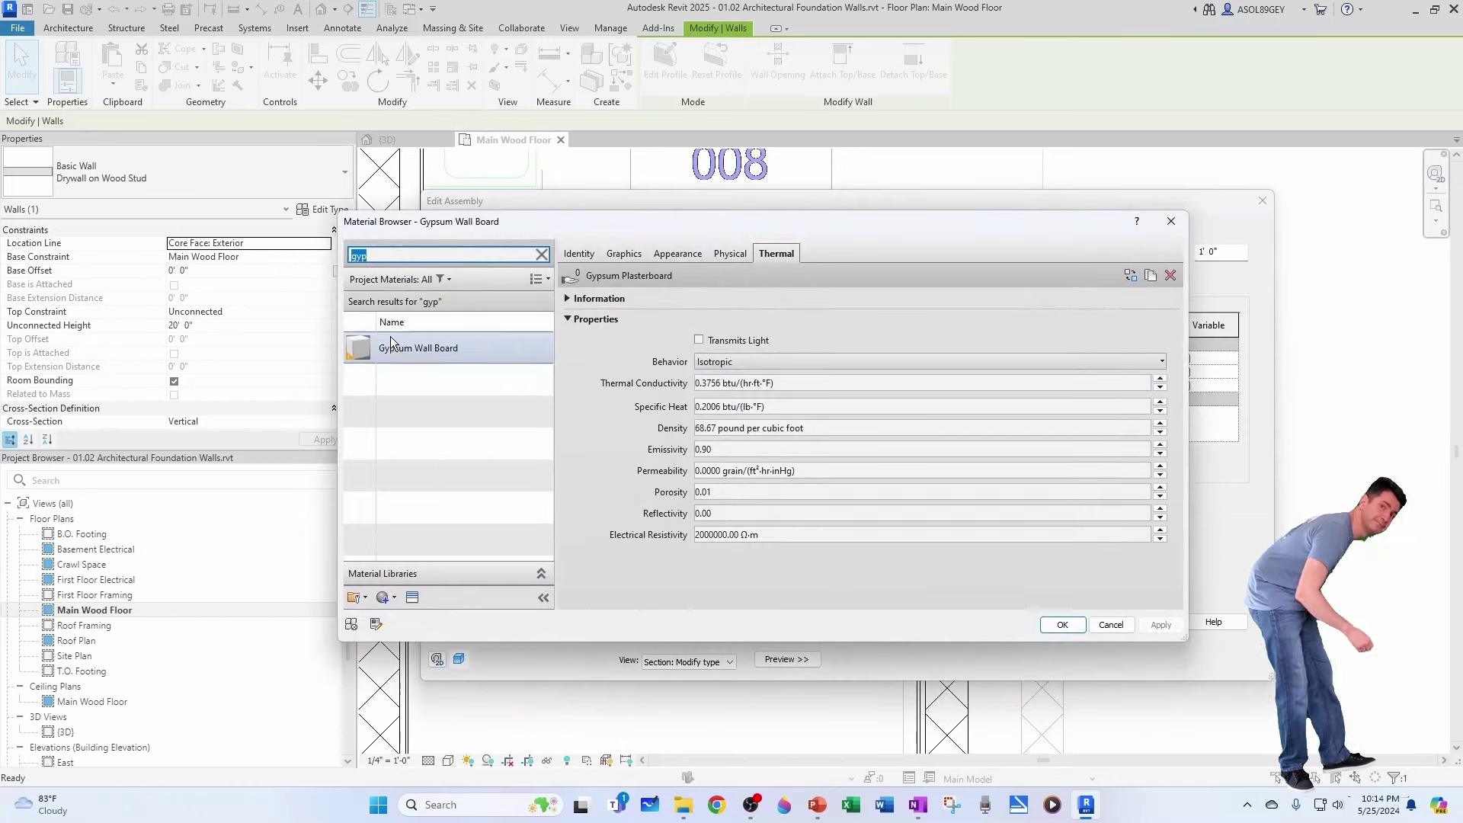
{"action": "left_click", "coordinate": [1062, 625]}
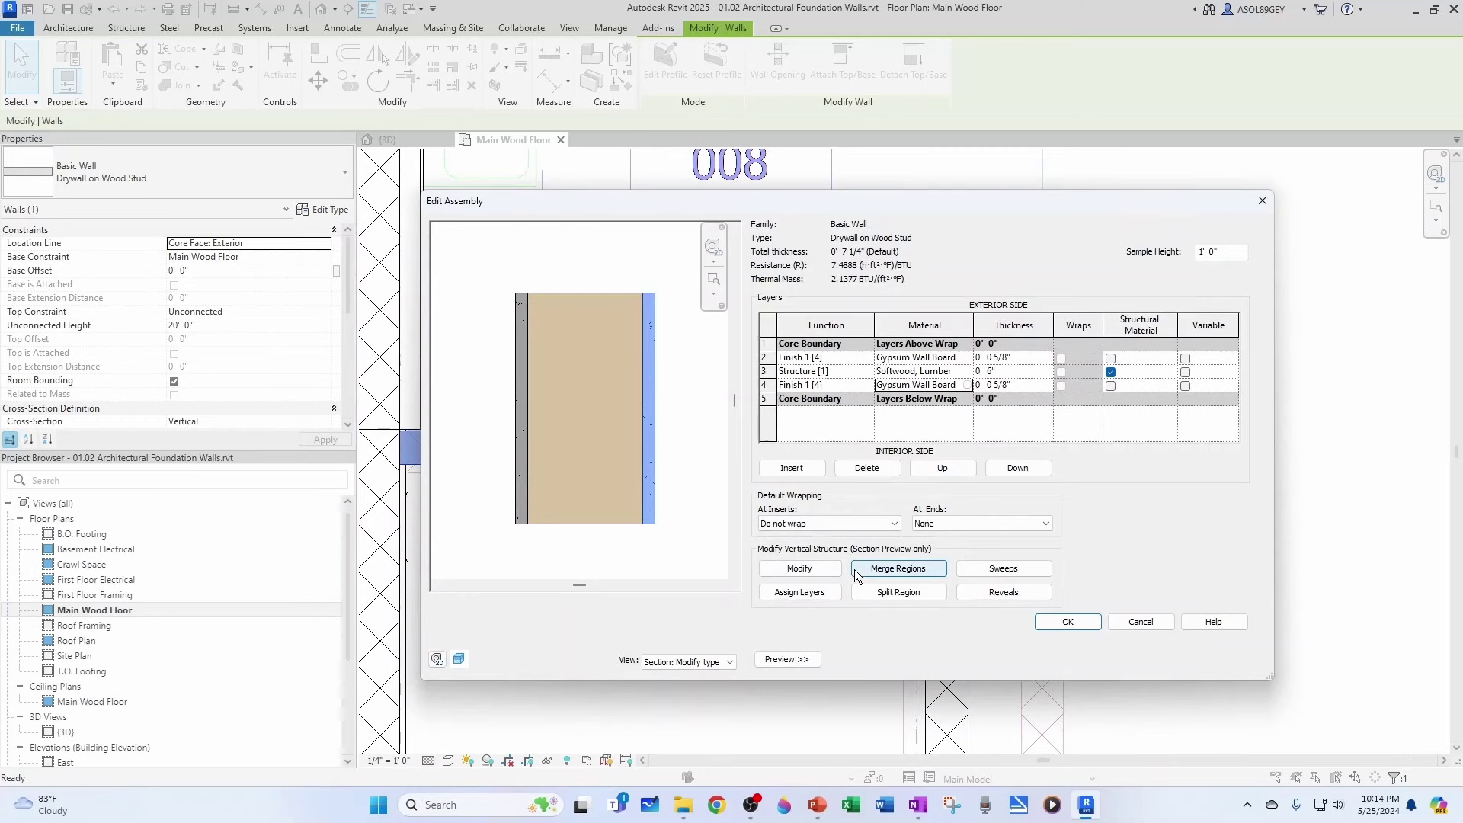
{"action": "left_click", "coordinate": [1067, 622]}
{"action": "left_click", "coordinate": [1080, 660]}
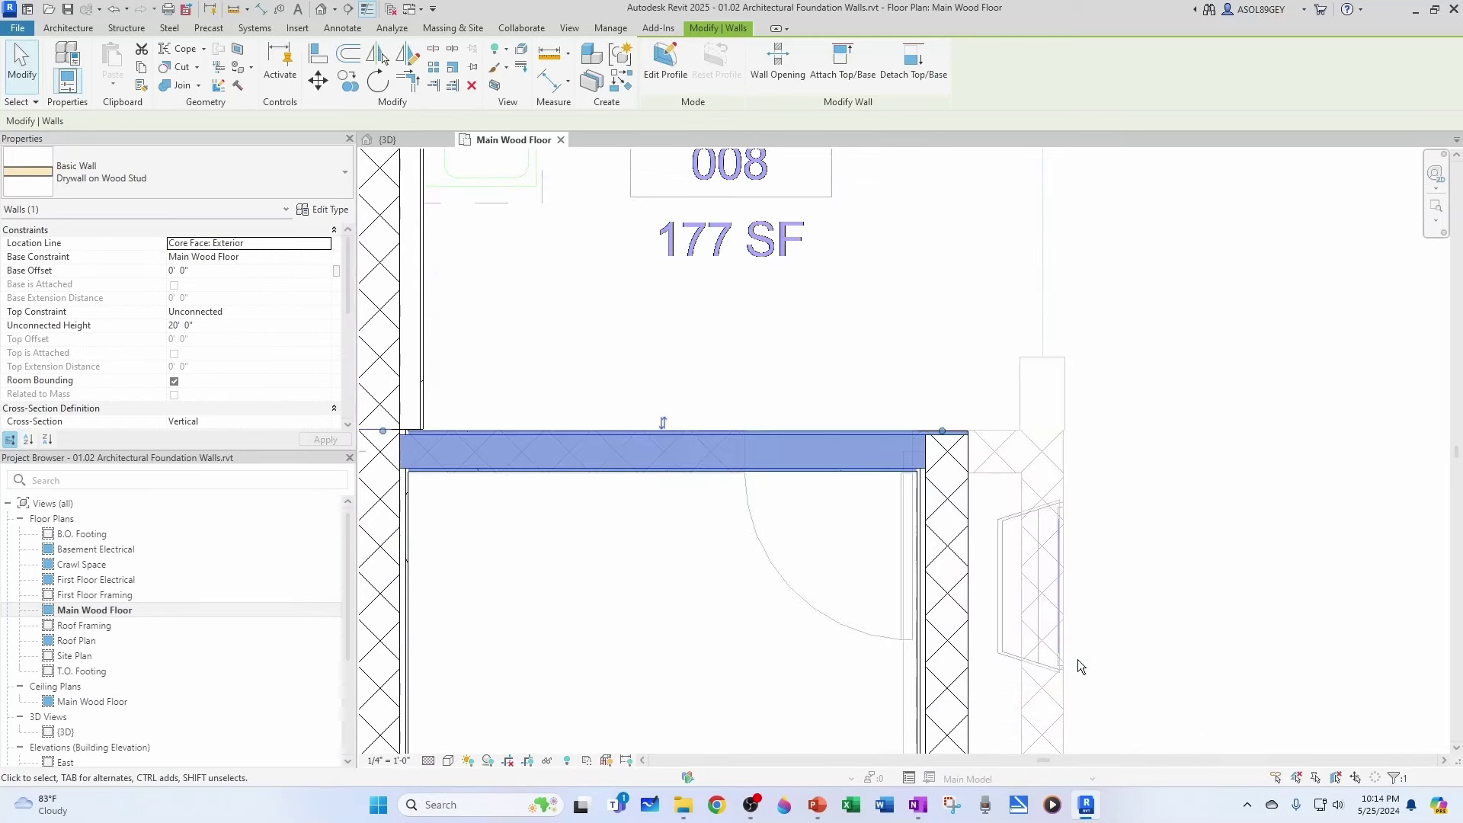
{"action": "left_click", "coordinate": [1078, 660]}
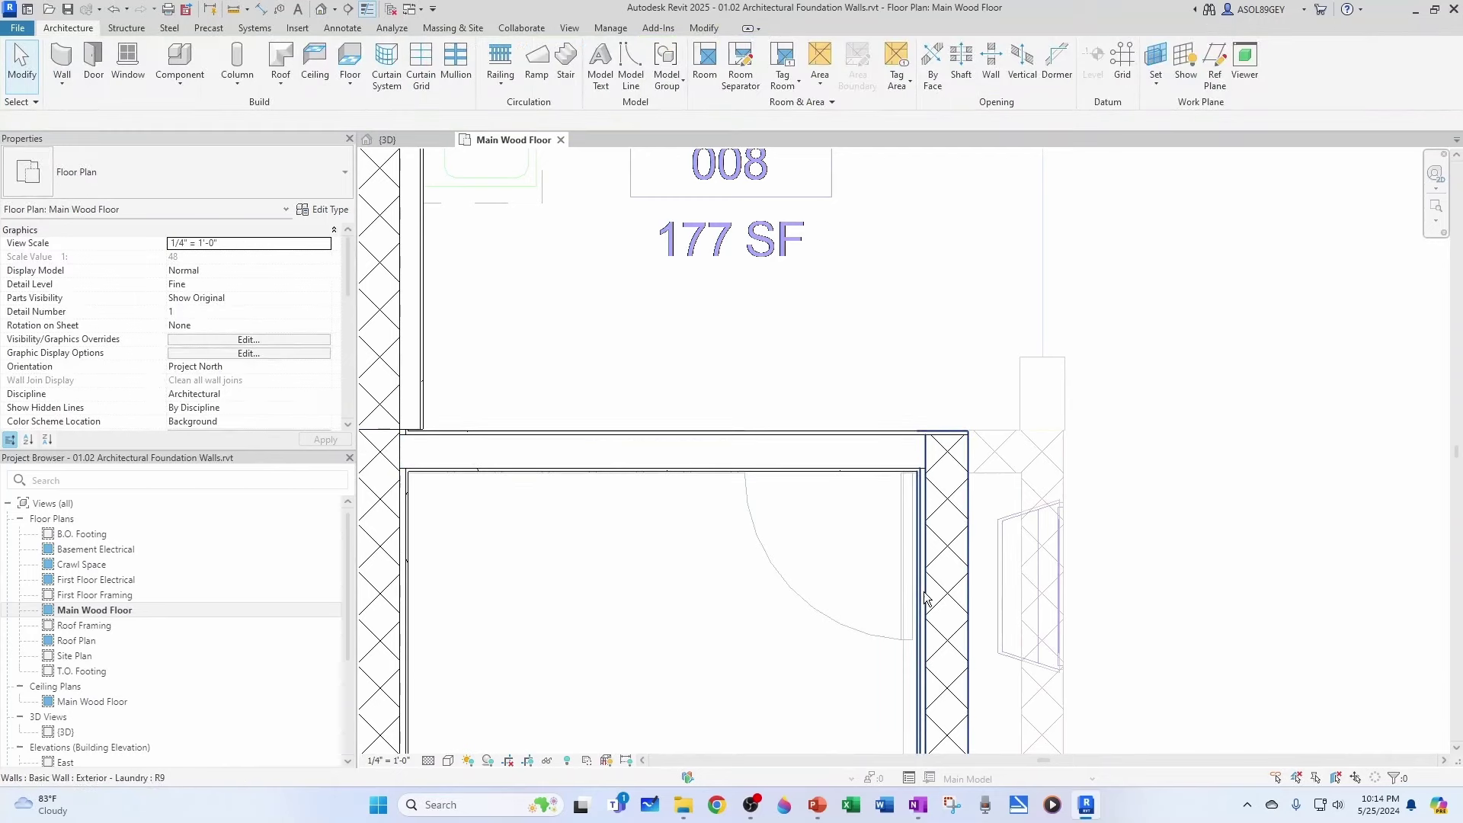
Step: Change the adjoining vertical Exterior - Laundry wall to the Drywall on Wood Stud type
{"action": "left_click", "coordinate": [651, 467]}
{"action": "key", "text": "Escape"}
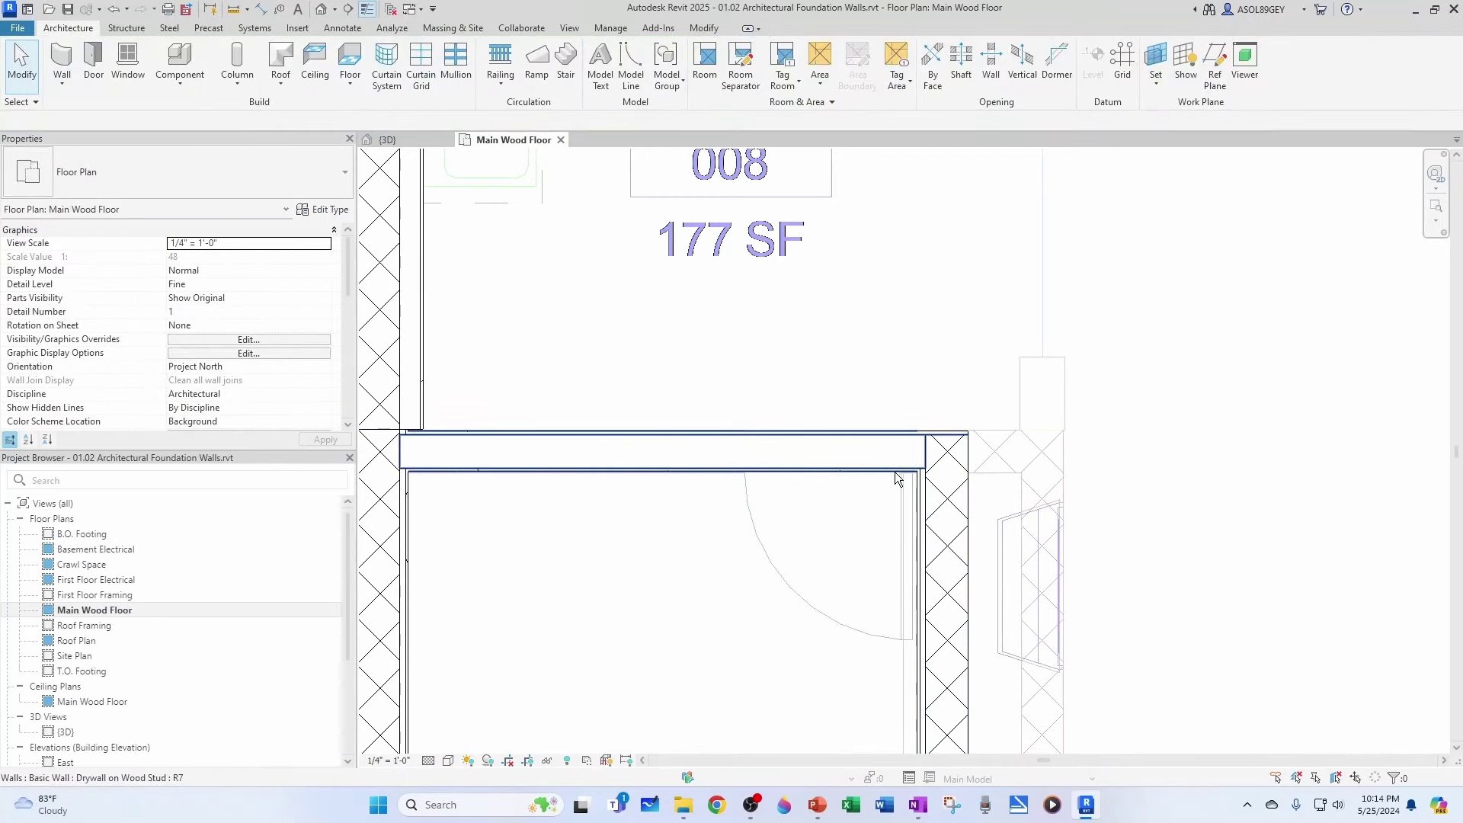
{"action": "left_click", "coordinate": [943, 520]}
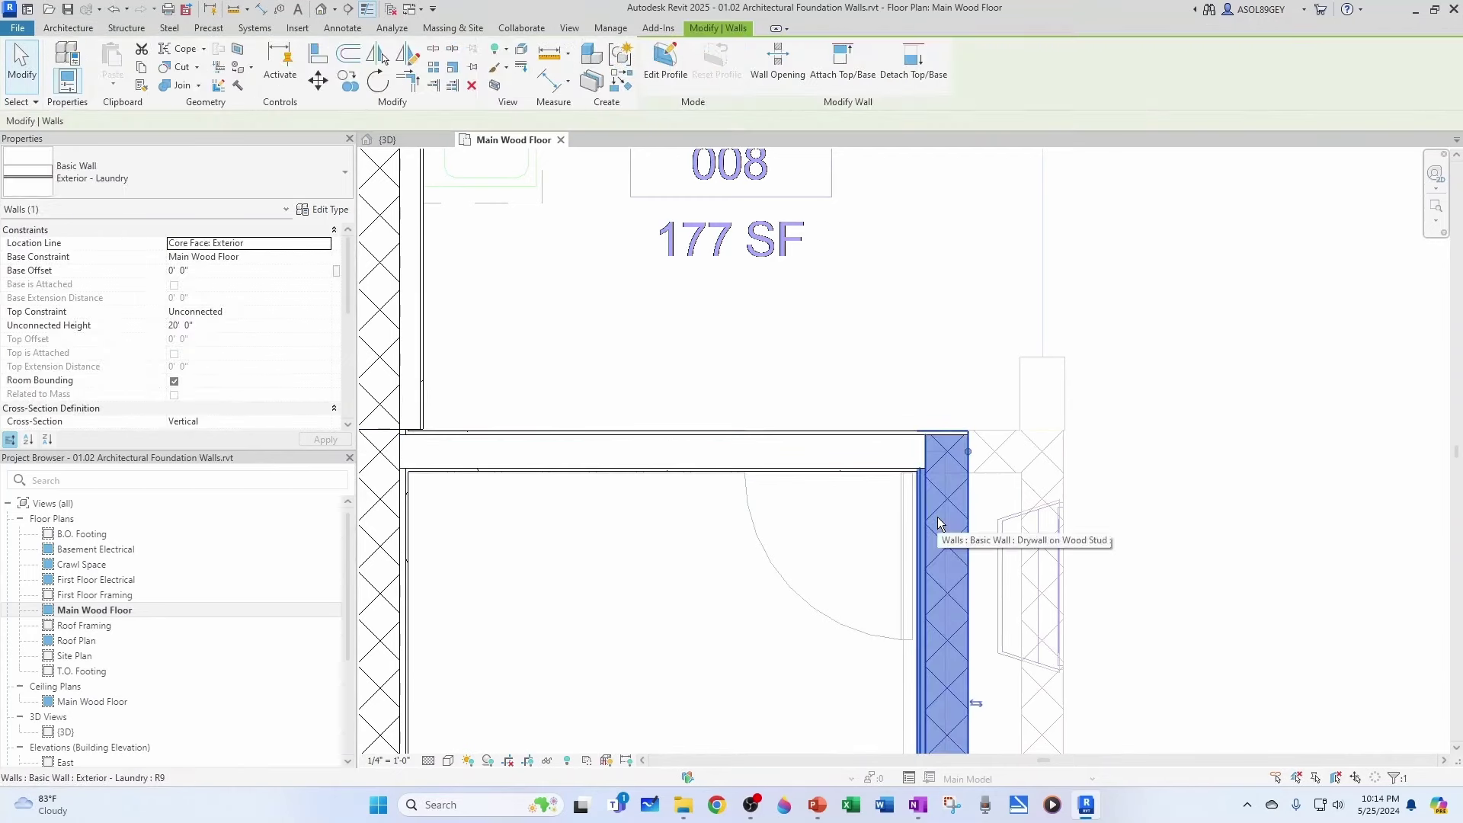
{"action": "left_click", "coordinate": [143, 179]}
{"action": "left_click", "coordinate": [102, 283]}
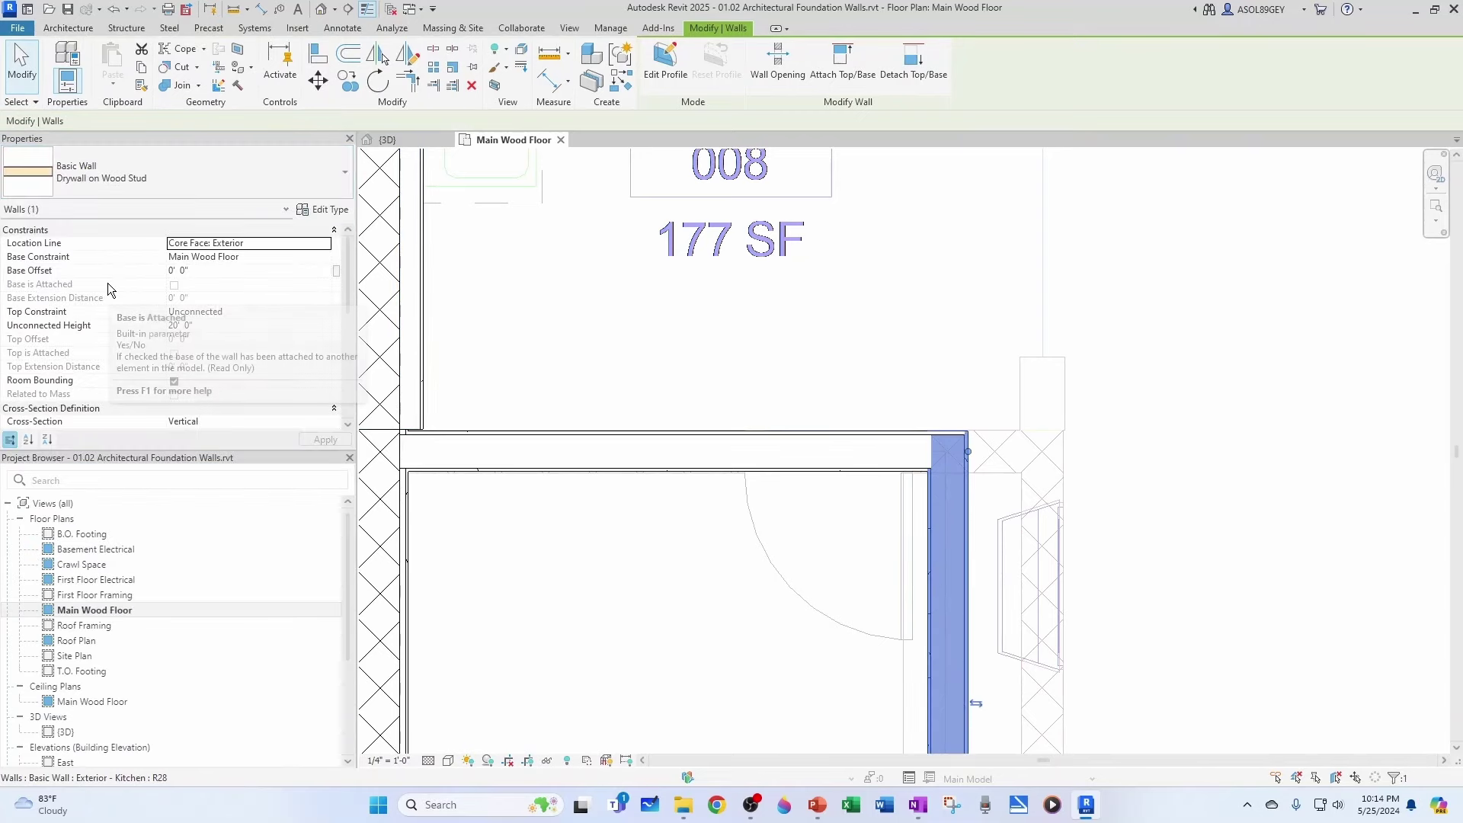
Step: Rename the Drywall on Wood Stud wall type to "Drywall on Wood Stud 7 1/4""
{"action": "left_click", "coordinate": [320, 210]}
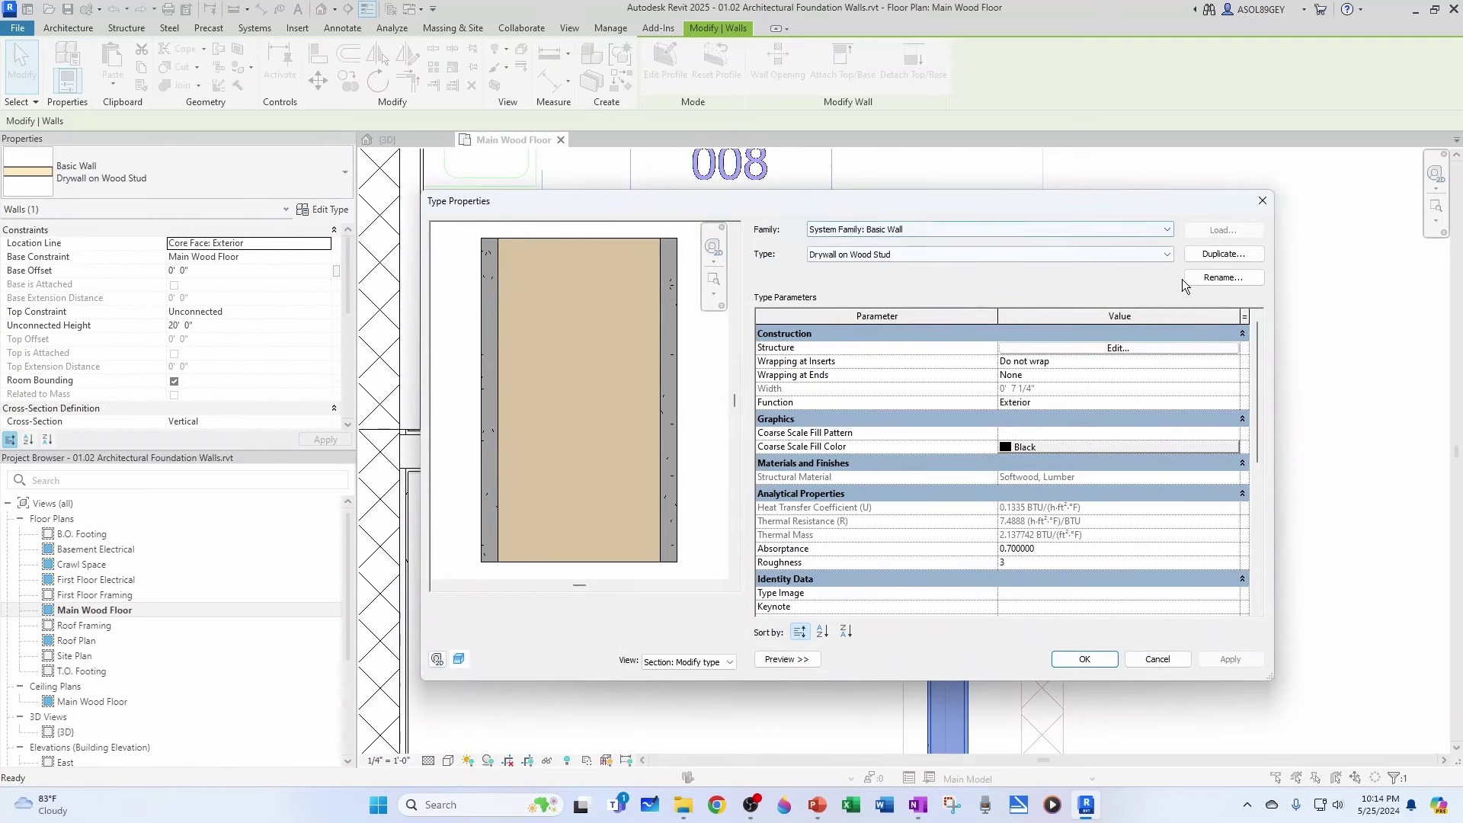
{"action": "left_click", "coordinate": [1208, 278]}
{"action": "left_click", "coordinate": [885, 445]}
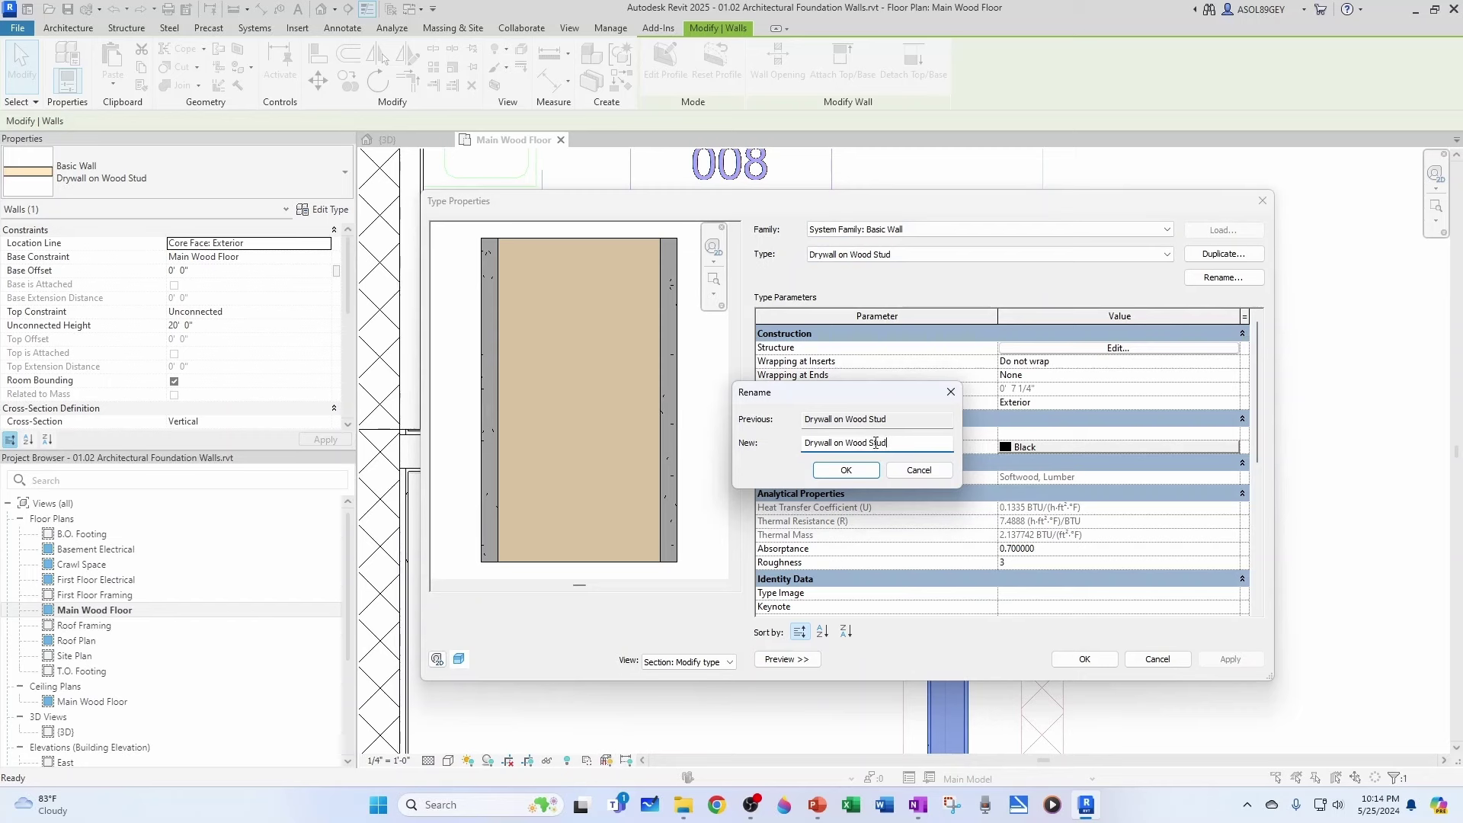
{"action": "type", "text": "7 1/4\""}
{"action": "left_click", "coordinate": [844, 470]}
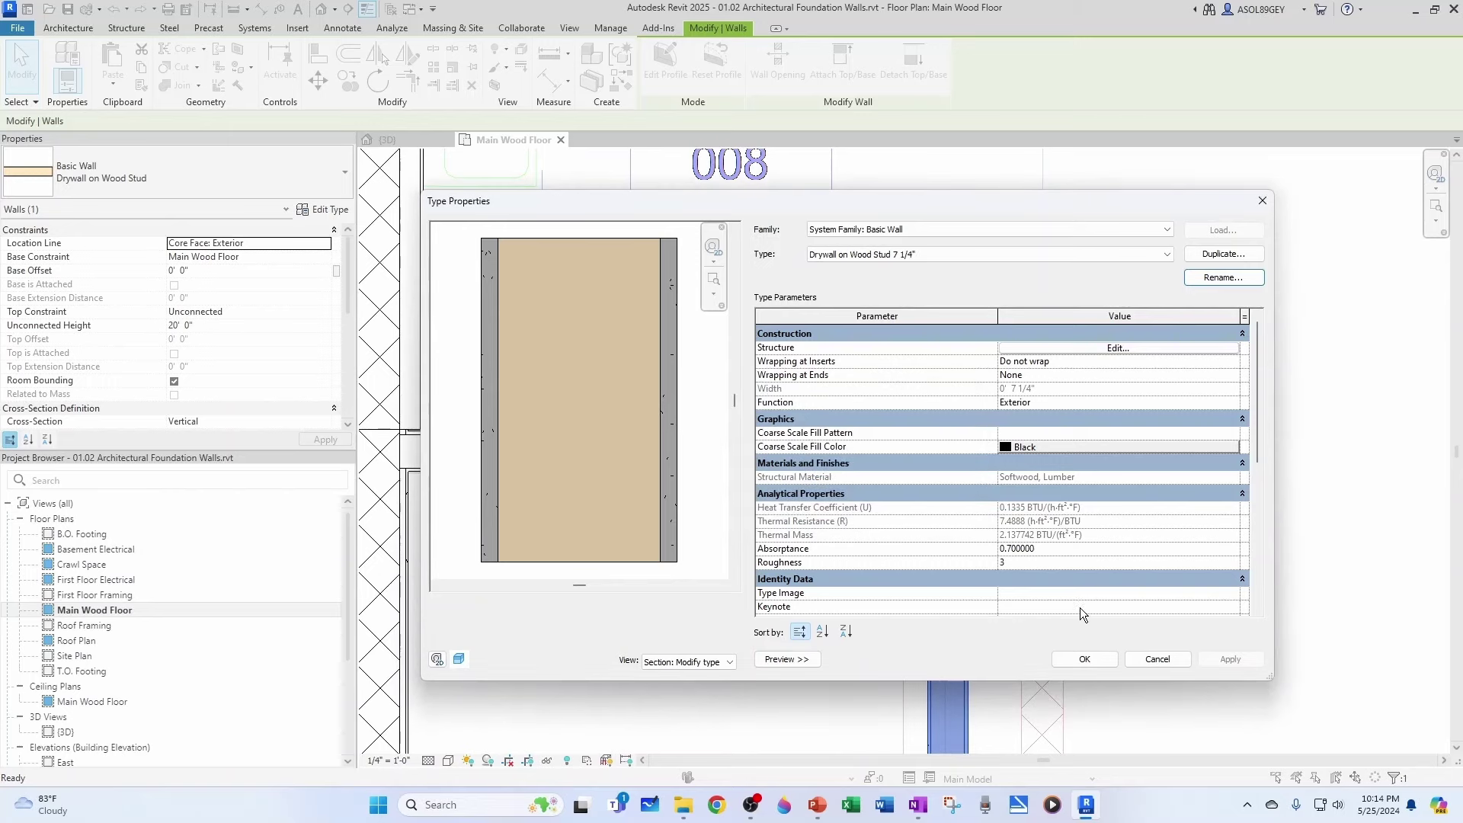
{"action": "left_click", "coordinate": [1085, 658]}
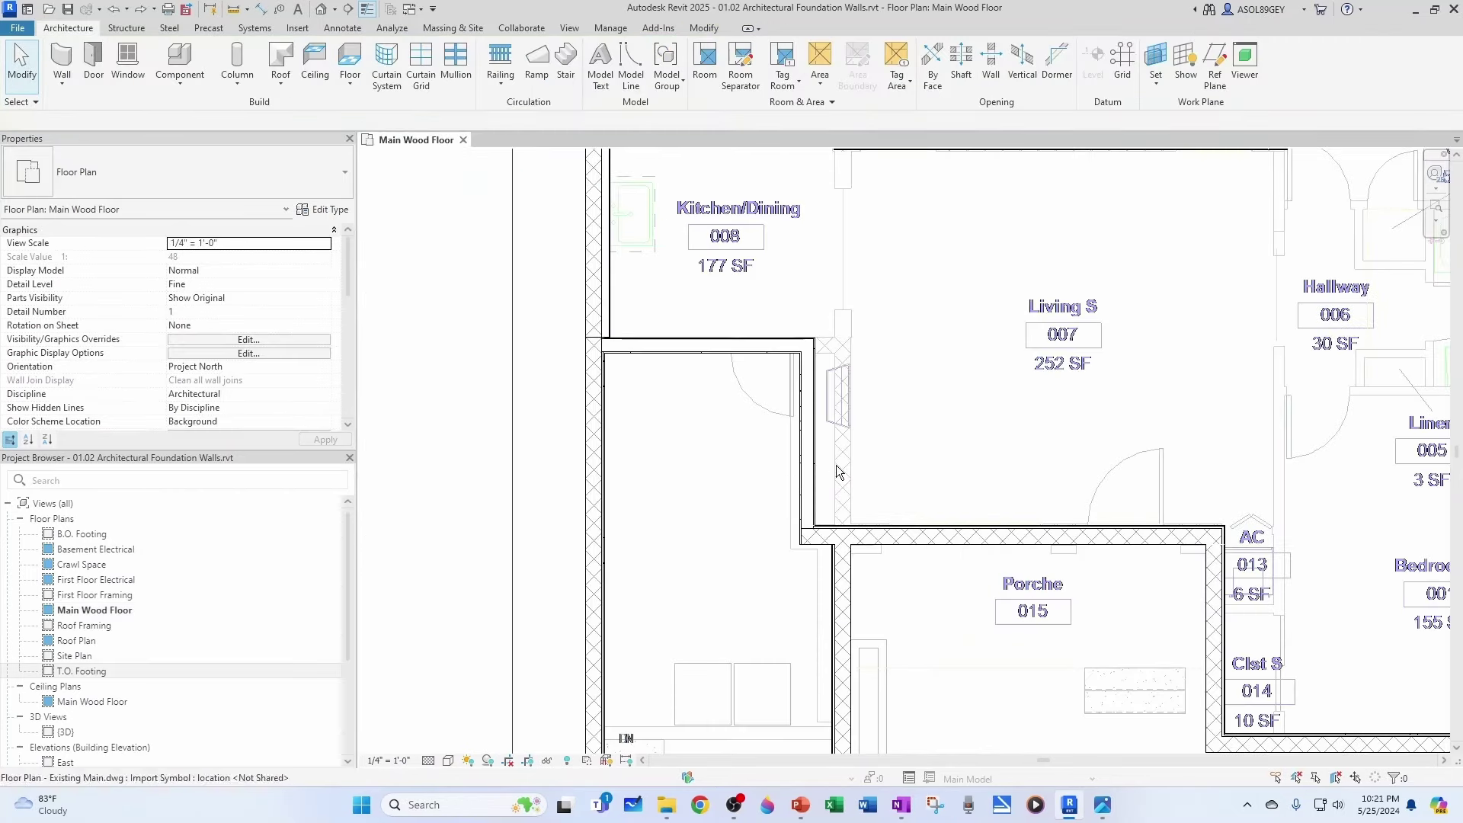
Step: Open the T.O. Footing floor plan and check the type of the foundation wall beside the upper central recess
{"action": "middle_click_drag", "start_coordinate": [811, 490], "coordinate": [734, 538]}
{"action": "scroll", "coordinate": [732, 535], "scroll_direction": "down", "scroll_amount": 2}
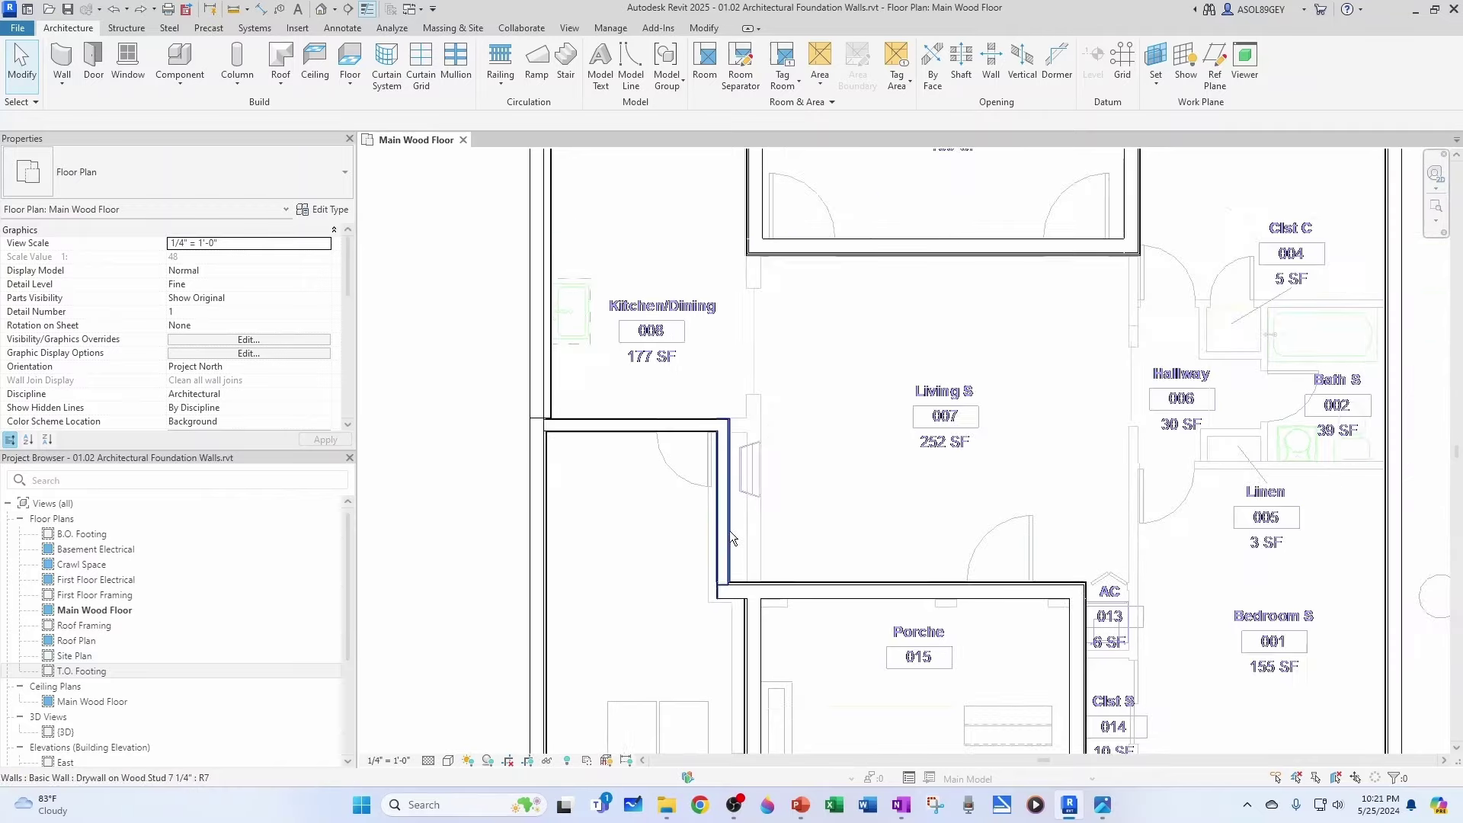
{"action": "middle_click_drag", "start_coordinate": [762, 399], "coordinate": [717, 536]}
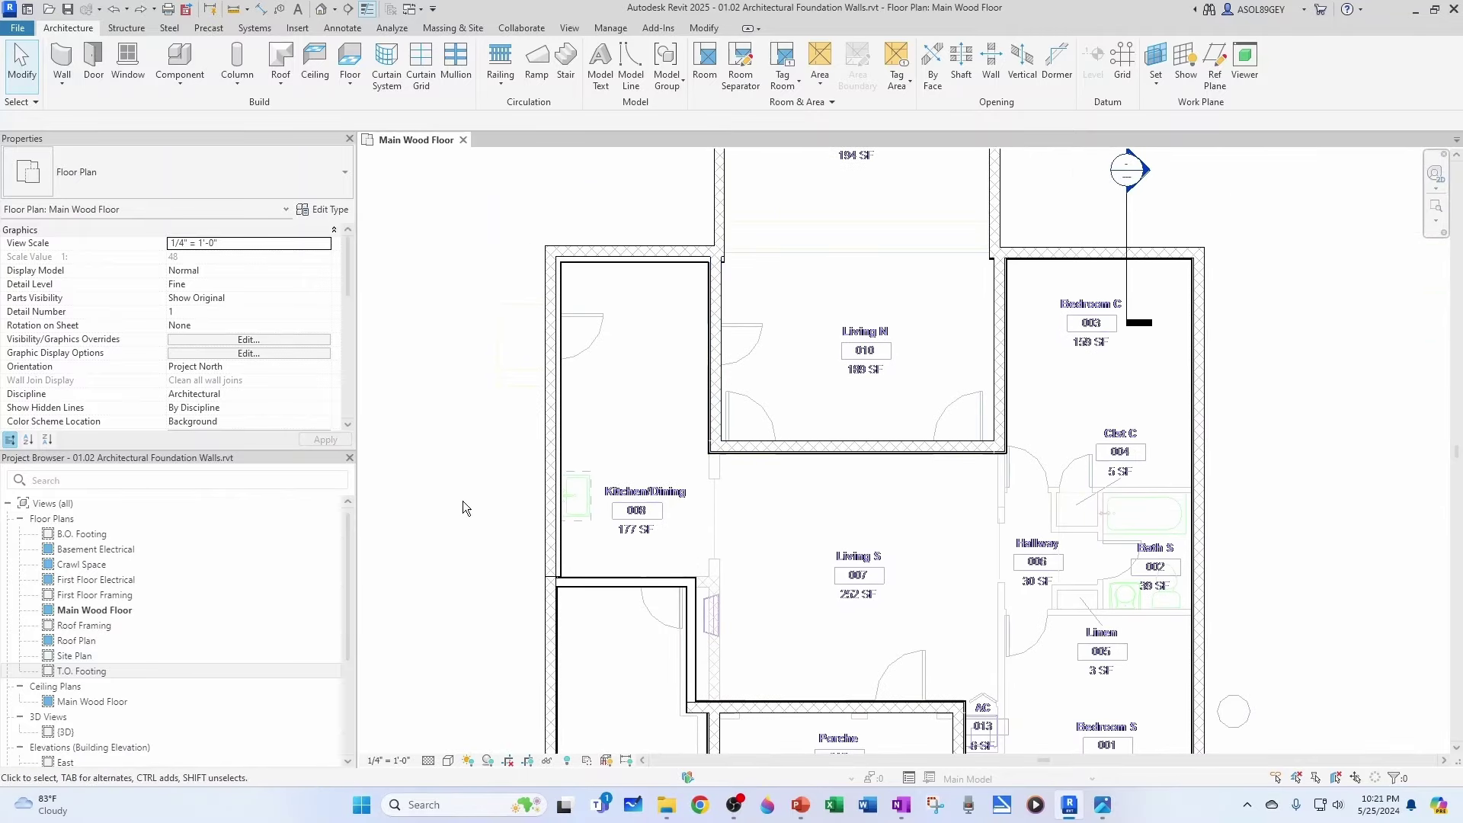
{"action": "double_click", "coordinate": [87, 671]}
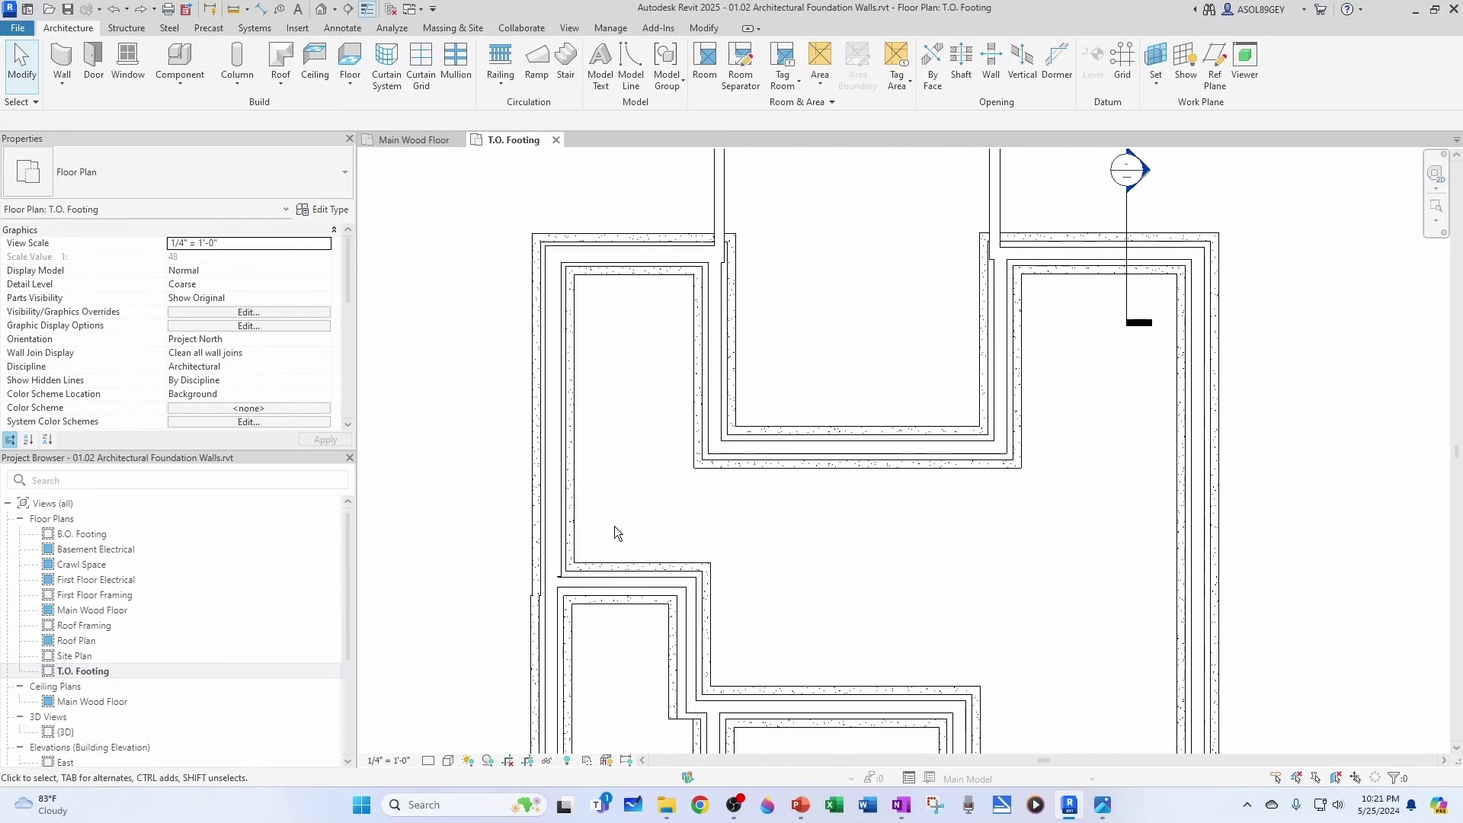
{"action": "left_click", "coordinate": [704, 374]}
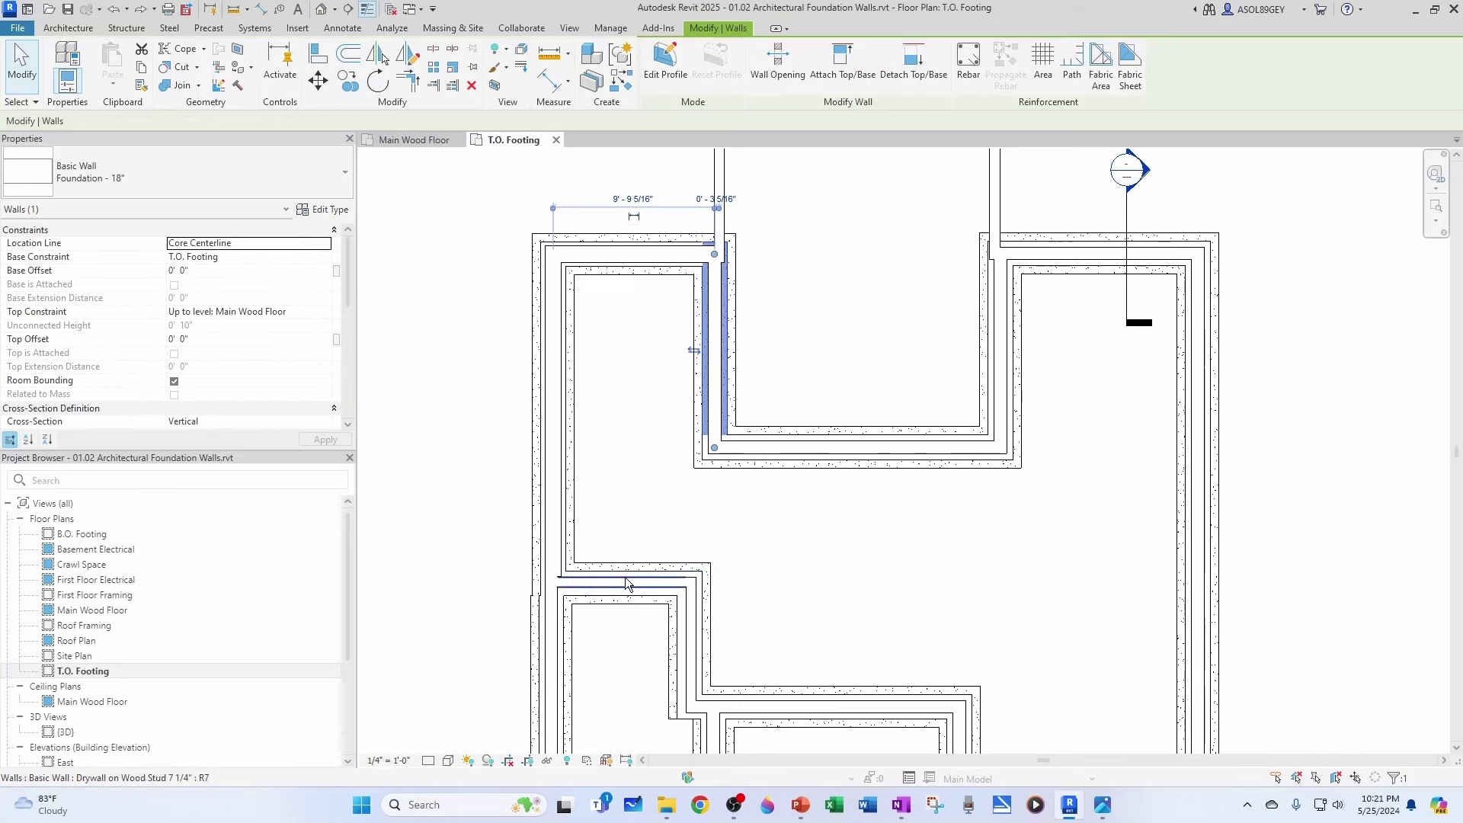
{"action": "left_click", "coordinate": [675, 444]}
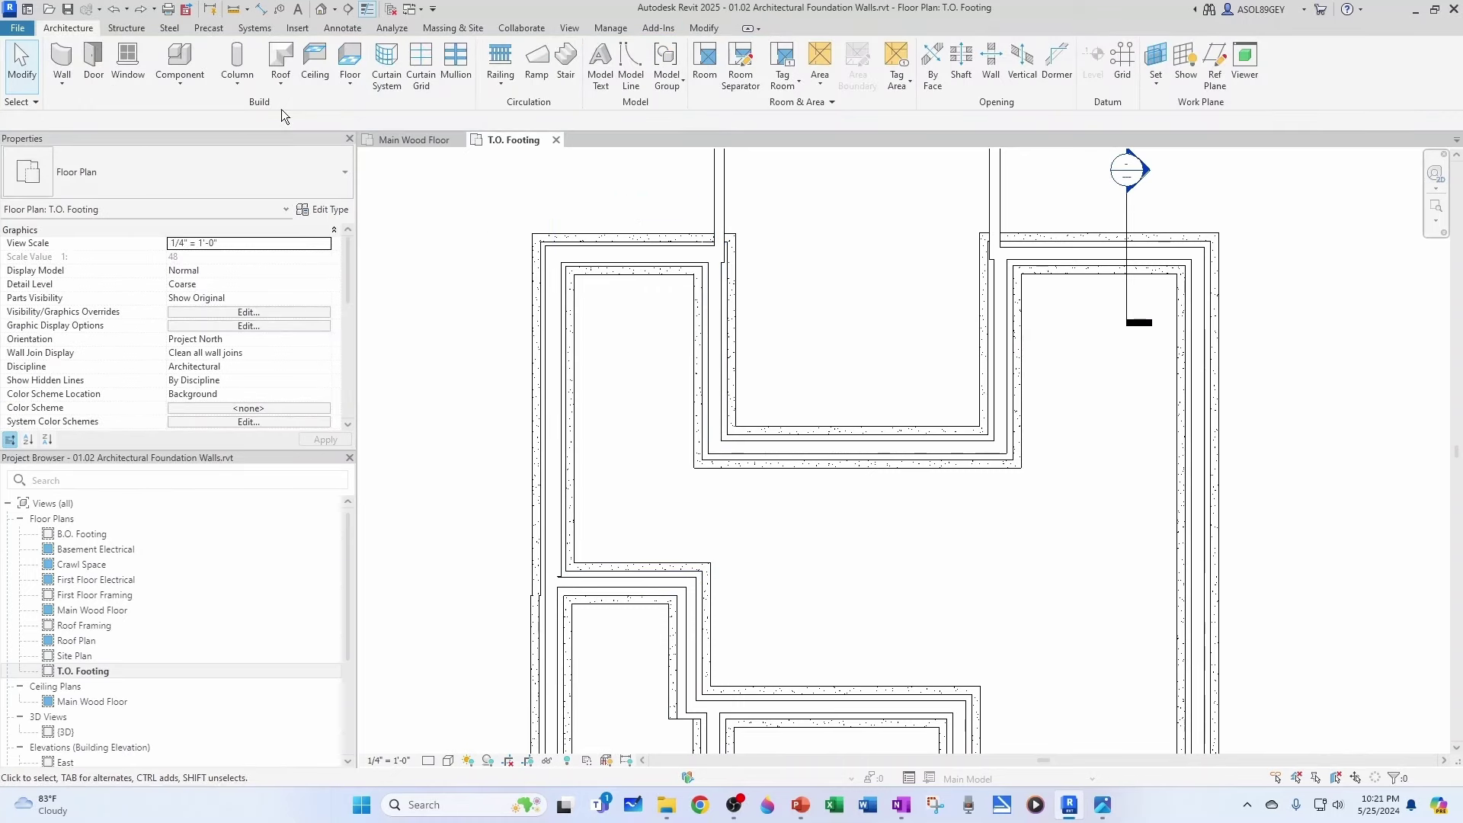
Step: In the 3D view, extend the 18" foundation wall to its perpendicular foundation wall, then close the 3D and T.O. Footing views
{"action": "left_click", "coordinate": [320, 8]}
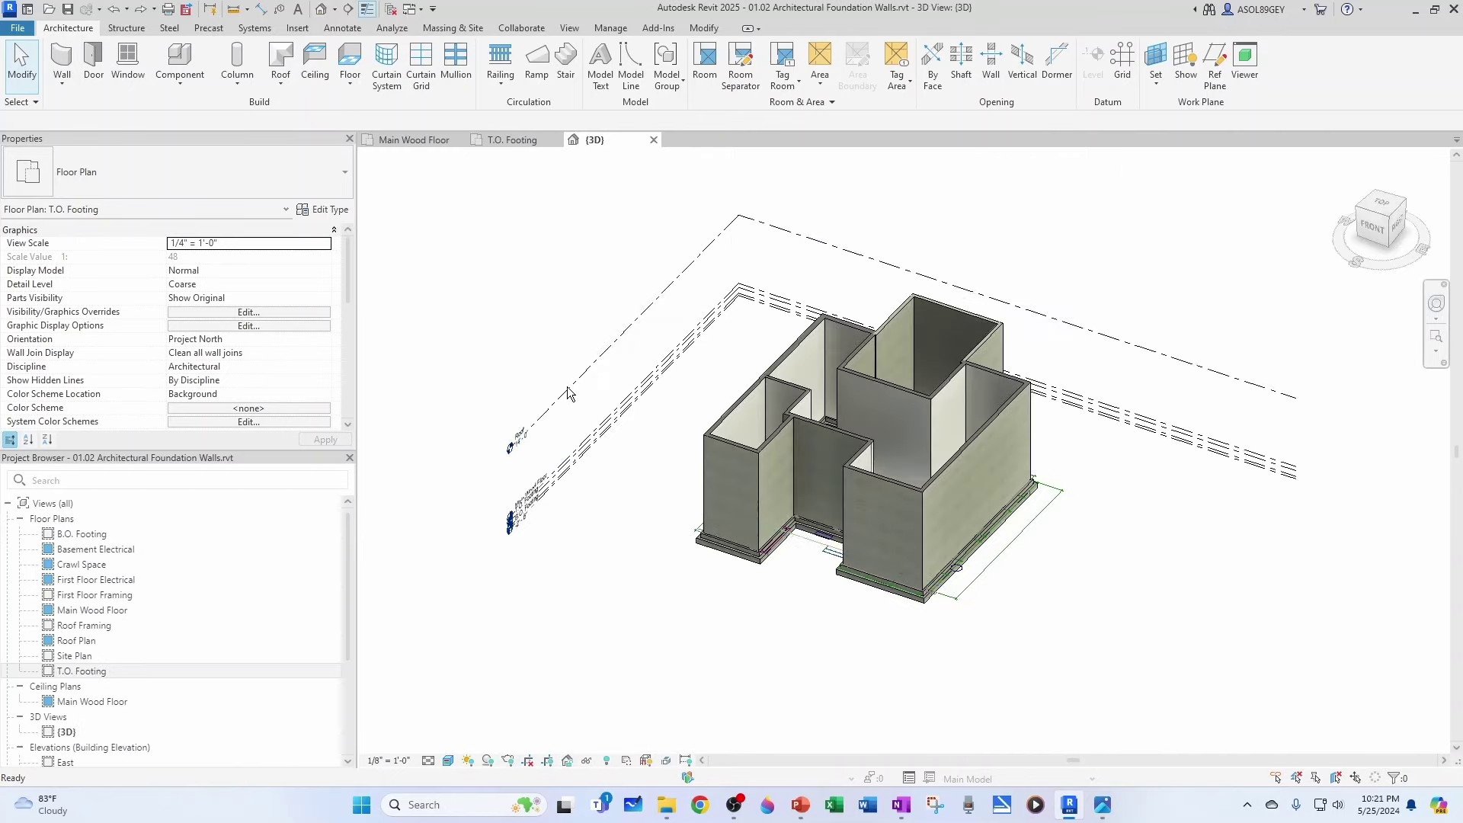
{"action": "middle_click_drag", "start_coordinate": [623, 387], "coordinate": [942, 522], "text": "shift"}
{"action": "scroll", "coordinate": [701, 481], "scroll_direction": "up", "scroll_amount": 6}
{"action": "left_click", "coordinate": [888, 486]}
{"action": "key", "text": "Escape"}
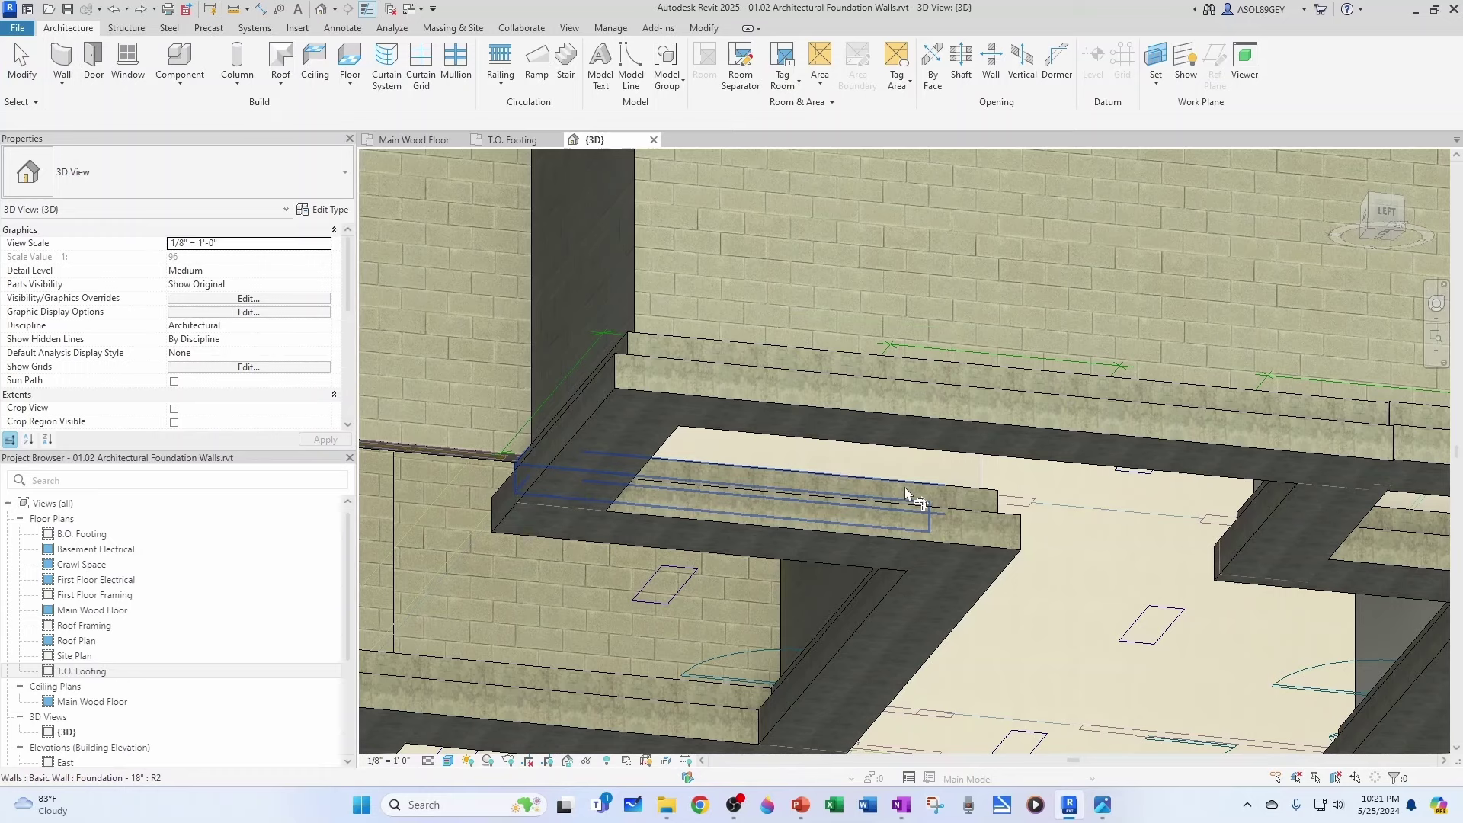
{"action": "left_click", "coordinate": [1246, 520]}
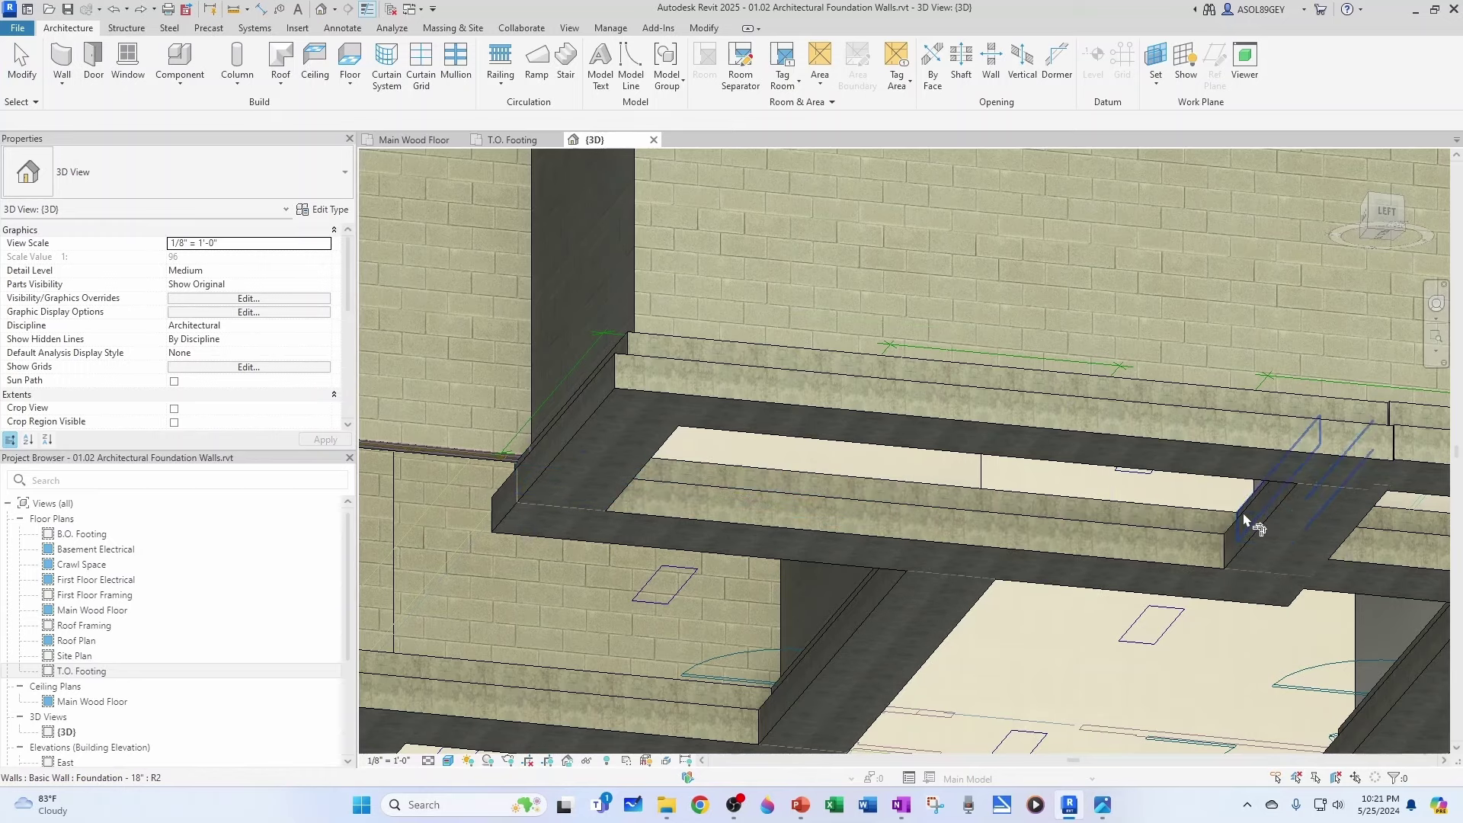
{"action": "middle_click_drag", "start_coordinate": [1094, 555], "coordinate": [1021, 614], "text": "shift"}
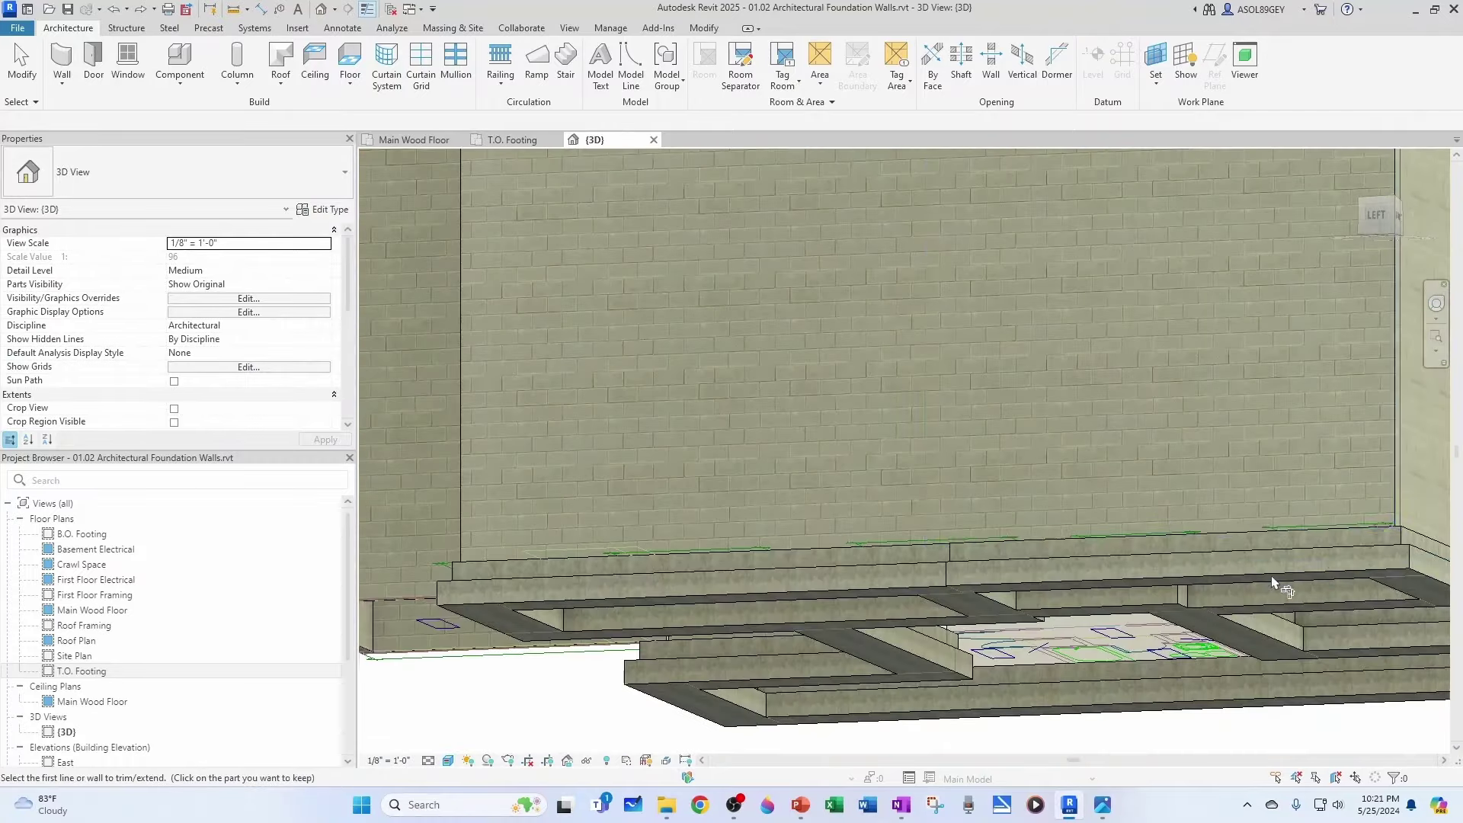
{"action": "left_click", "coordinate": [653, 139]}
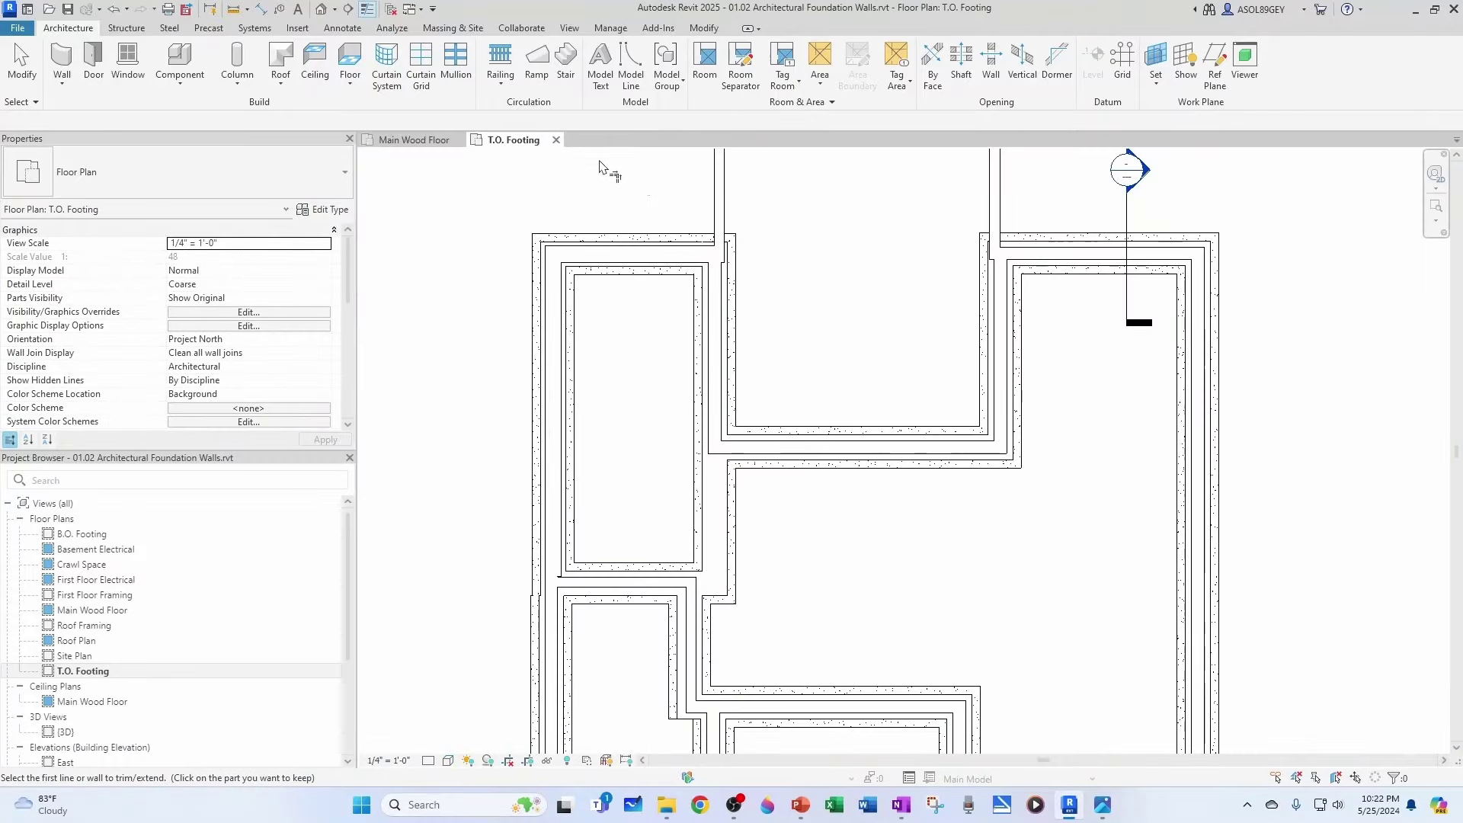
{"action": "left_click", "coordinate": [559, 140]}
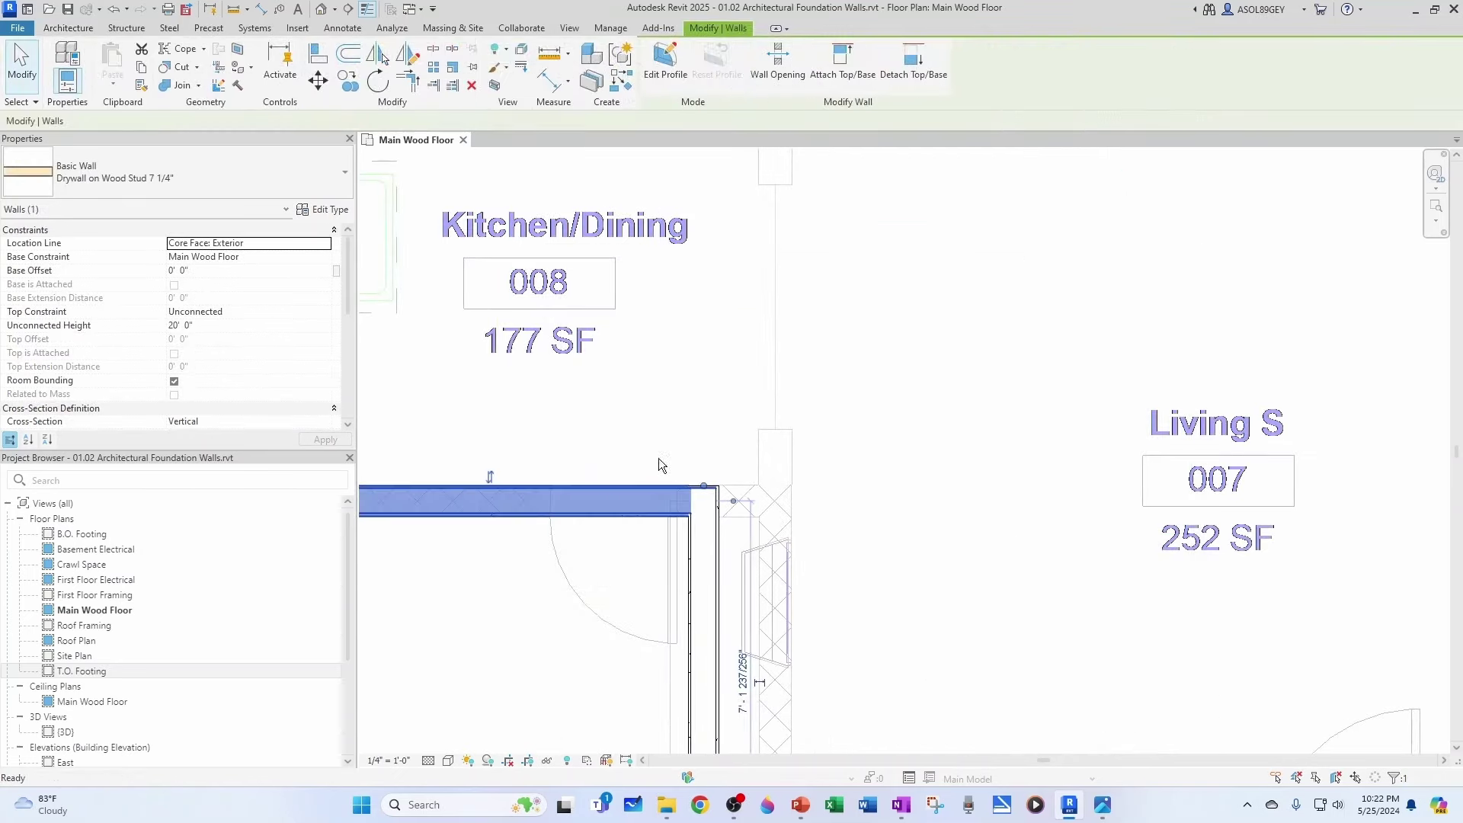
Step: Draw similar 7 1/4" drywall walls on the Core Centerline from the Kitchen/Dining wall corner across and up the opening jamb
{"action": "key", "text": "c"}
{"action": "key", "text": "s"}
{"action": "left_click", "coordinate": [432, 121]}
{"action": "left_click", "coordinate": [425, 145]}
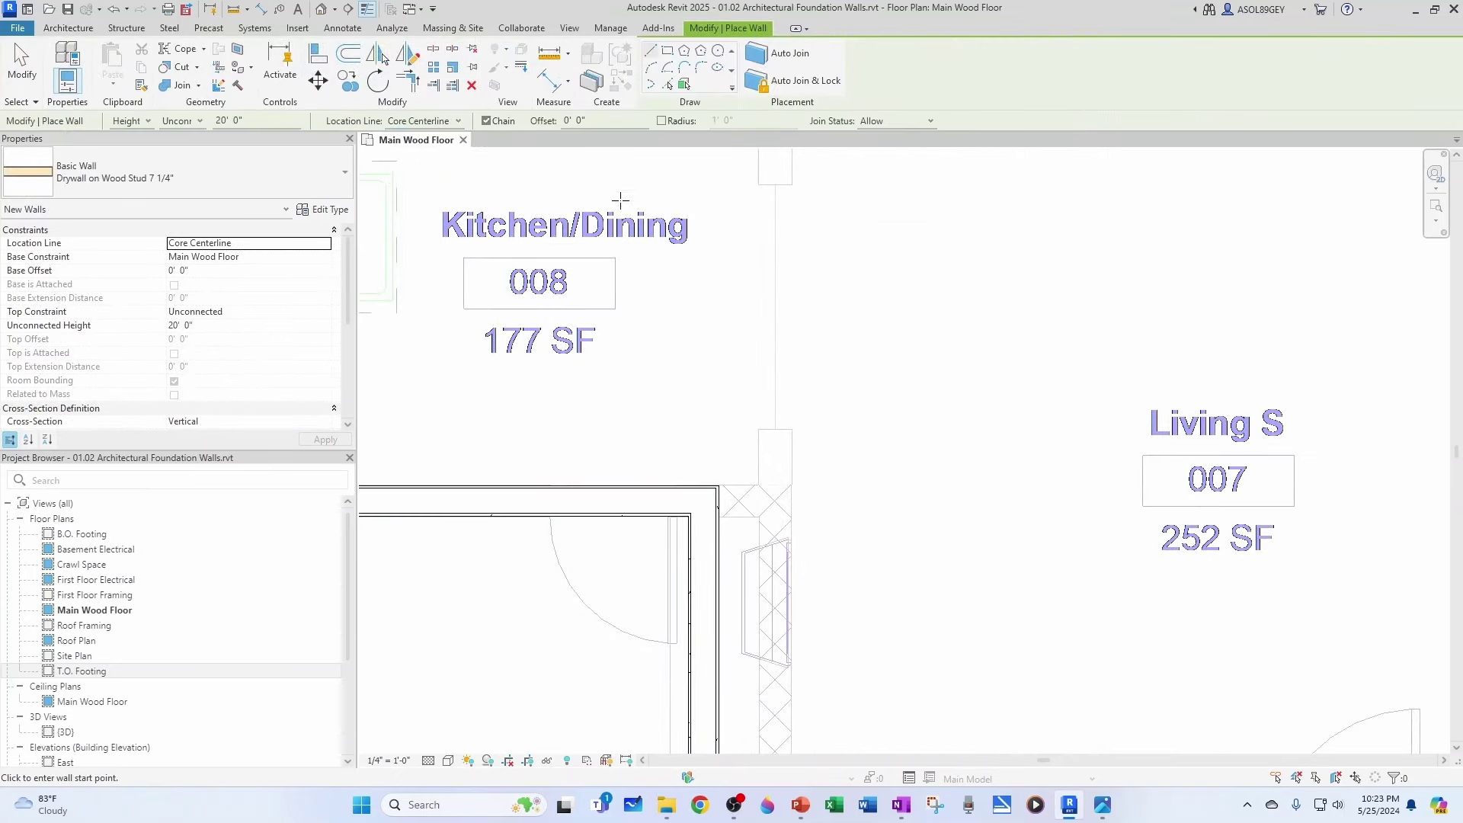
{"action": "scroll", "coordinate": [738, 496], "scroll_direction": "up", "scroll_amount": 3}
{"action": "left_click", "coordinate": [703, 500]}
{"action": "left_click", "coordinate": [799, 489]}
{"action": "left_click", "coordinate": [795, 389]}
{"action": "key", "text": "Escape"}
{"action": "key", "text": "Escape"}
Step: Draw a matching 7 1/4" drywall wall straight down from the jamb's upper end, along the Living S side of the recess
{"action": "left_click", "coordinate": [818, 426]}
{"action": "scroll", "coordinate": [807, 460], "scroll_direction": "down", "scroll_amount": 1}
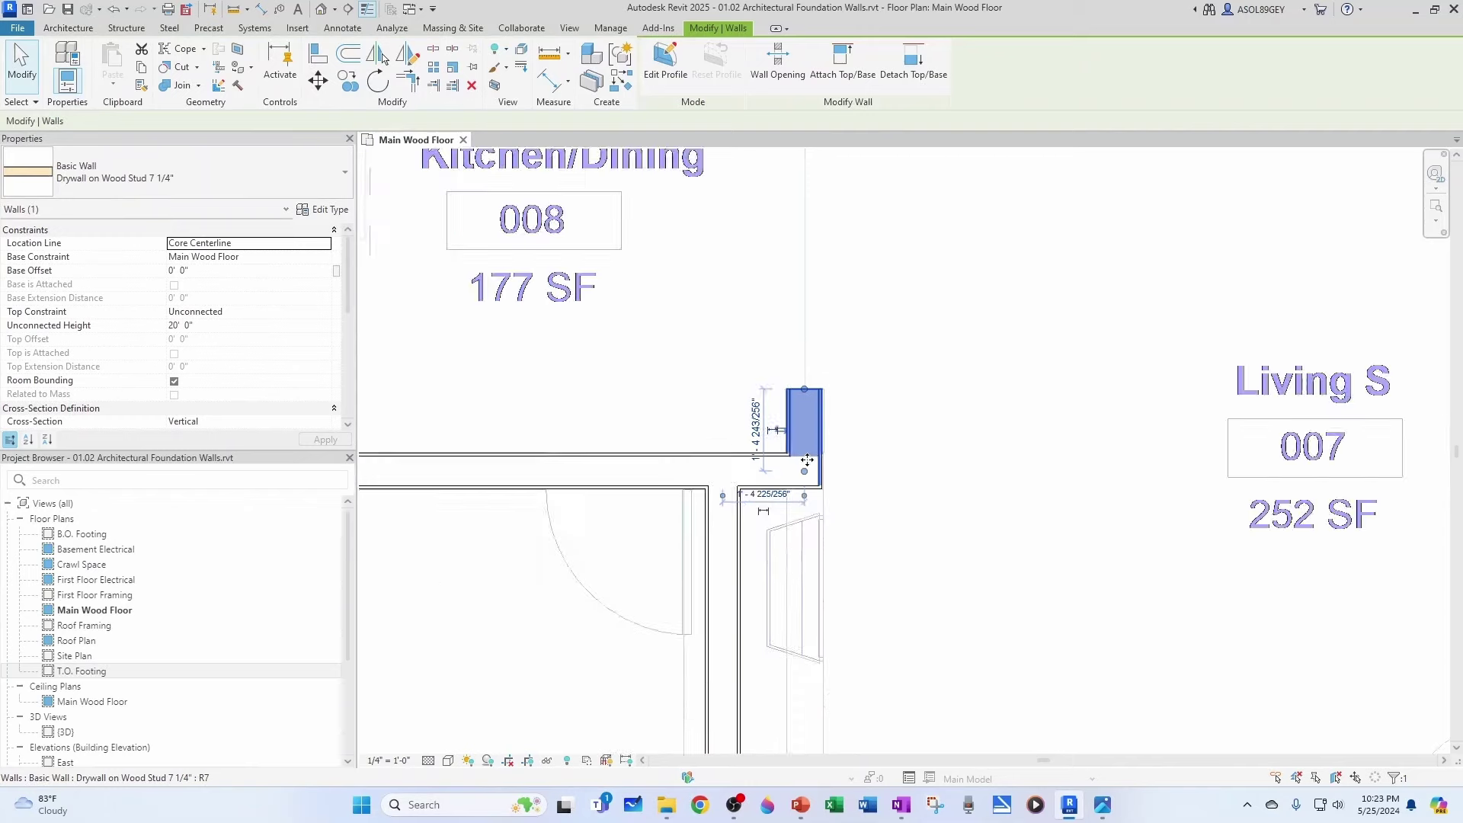
{"action": "key", "text": "r"}
{"action": "key", "text": "s"}
{"action": "left_click", "coordinate": [803, 389]}
{"action": "left_click_drag", "start_coordinate": [805, 662], "coordinate": [805, 660]}
{"action": "key", "text": "Escape"}
Step: Stretch the lower end of the new Living S side wall down to the Porche's upper wall
{"action": "scroll", "coordinate": [806, 569], "scroll_direction": "down", "scroll_amount": 6}
{"action": "middle_click_drag", "start_coordinate": [821, 607], "coordinate": [791, 521]}
{"action": "scroll", "coordinate": [782, 518], "scroll_direction": "up", "scroll_amount": 2}
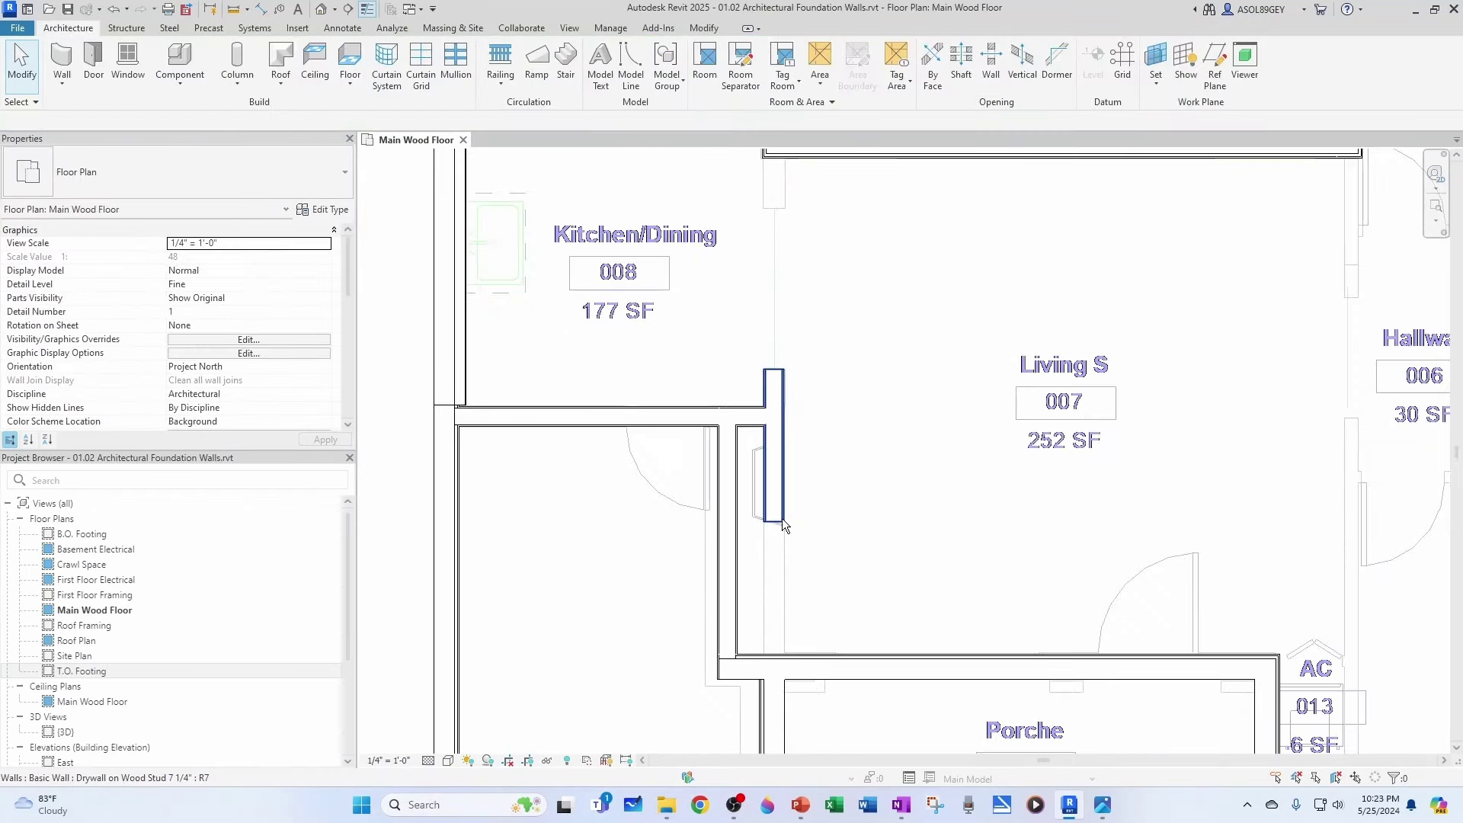
{"action": "left_click", "coordinate": [782, 518]}
{"action": "left_click_drag", "start_coordinate": [774, 523], "coordinate": [774, 653]}
{"action": "left_click", "coordinate": [792, 583]}
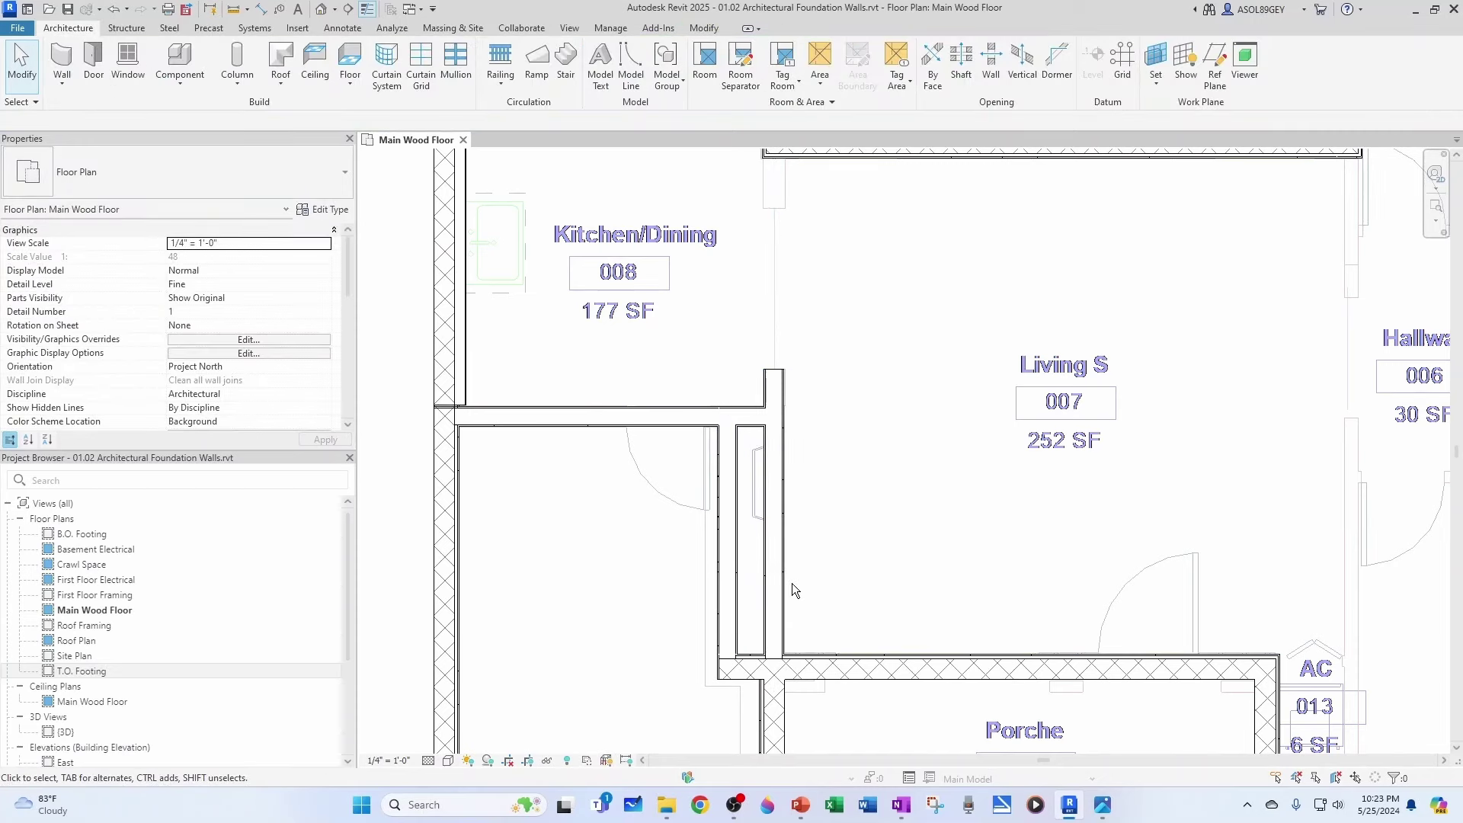
Step: Stretch the wall between Kitchen/Dining and Living N down past the corner to form the upper jamb of the opening
{"action": "middle_click_drag", "start_coordinate": [777, 261], "coordinate": [777, 368]}
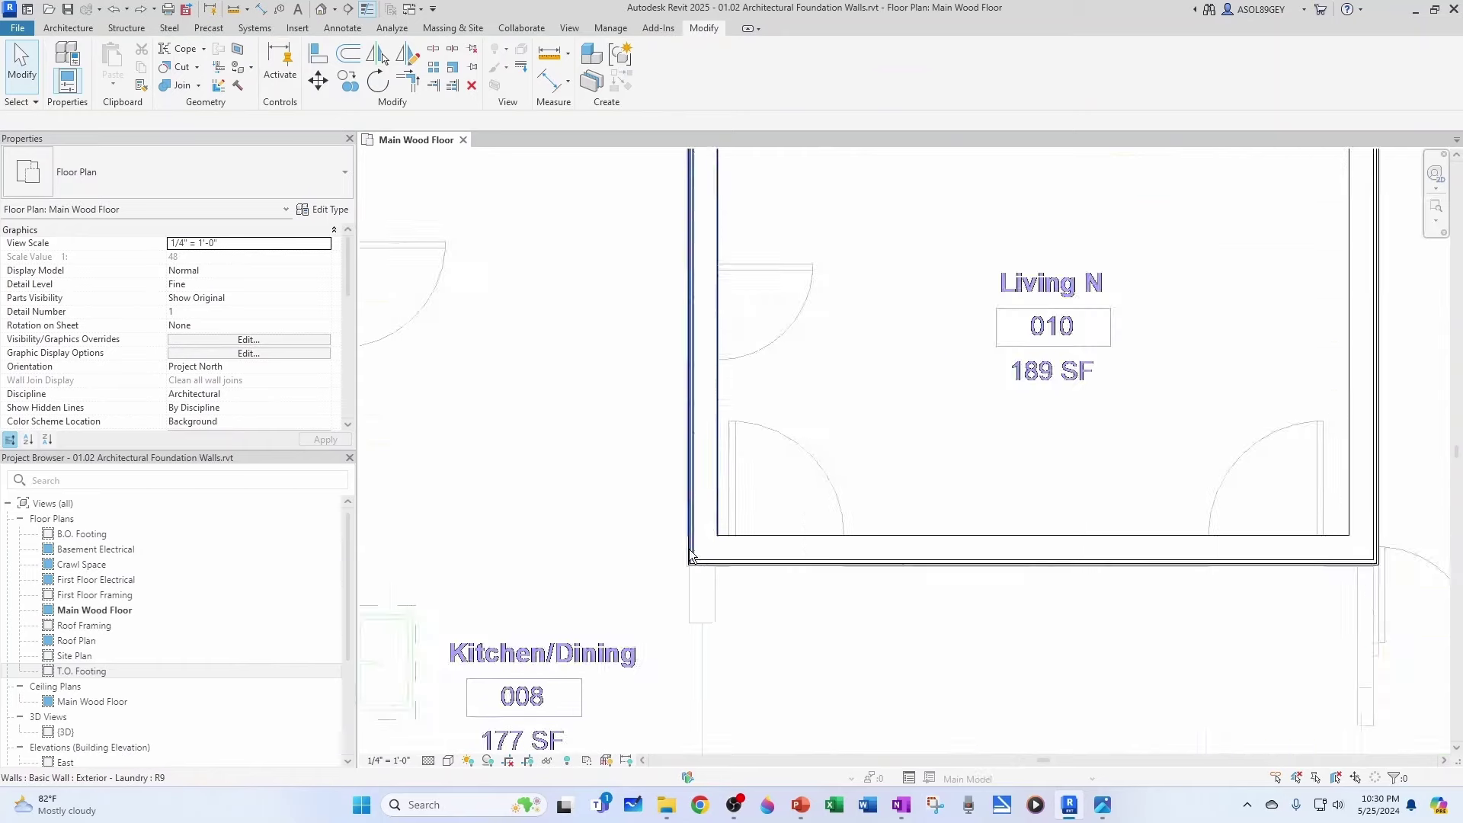
{"action": "left_click", "coordinate": [693, 560]}
{"action": "scroll", "coordinate": [693, 561], "scroll_direction": "up", "scroll_amount": 2}
{"action": "left_click_drag", "start_coordinate": [693, 561], "coordinate": [728, 654]}
{"action": "left_click", "coordinate": [788, 596]}
{"action": "scroll", "coordinate": [690, 559], "scroll_direction": "down", "scroll_amount": 2}
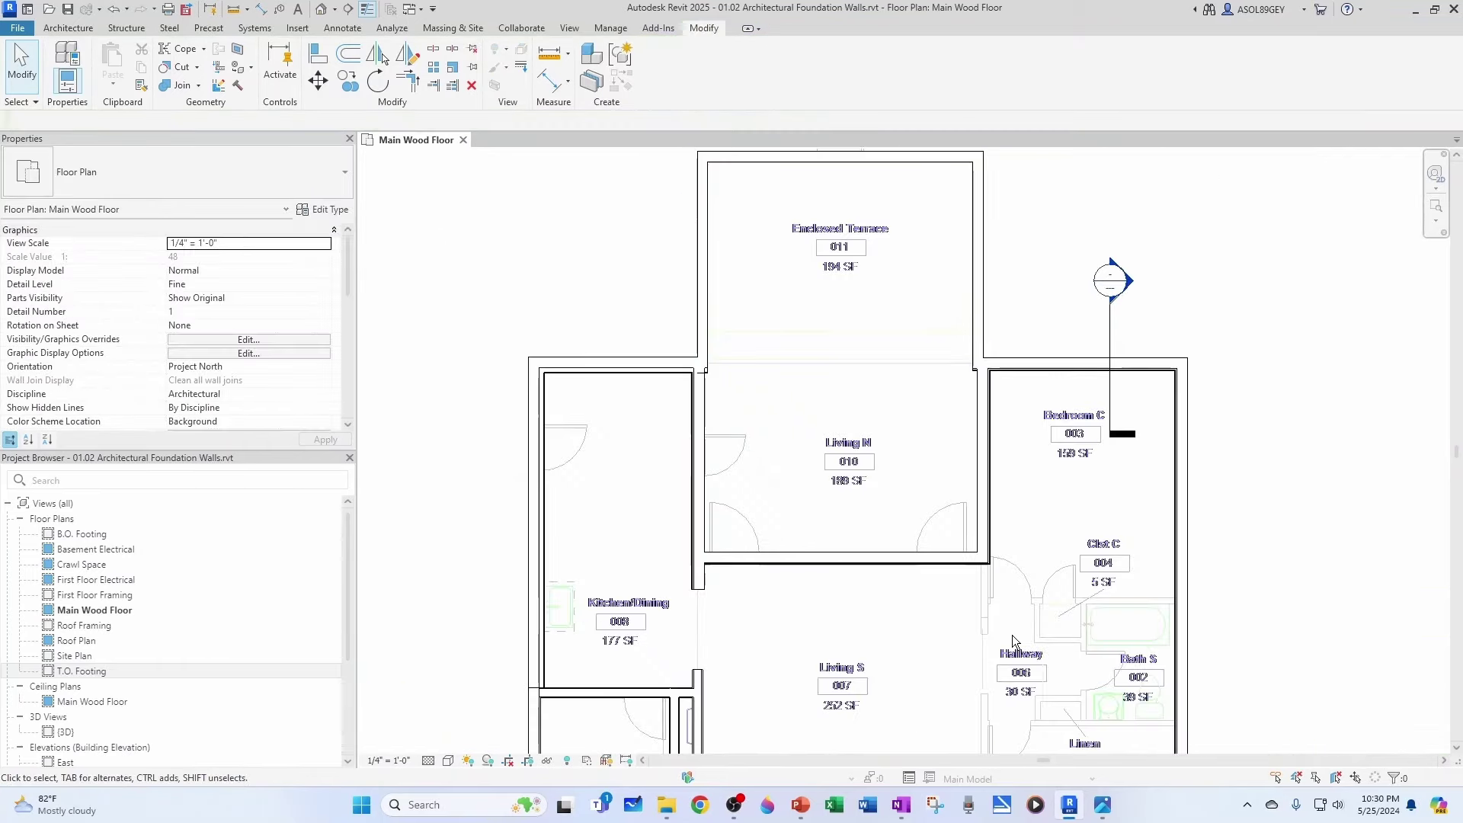
Step: Draw a similar 7 1/4" drywall wall, about 1'-11" long, along the partition between Living S and the Hallway
{"action": "scroll", "coordinate": [696, 454], "scroll_direction": "up", "scroll_amount": 3}
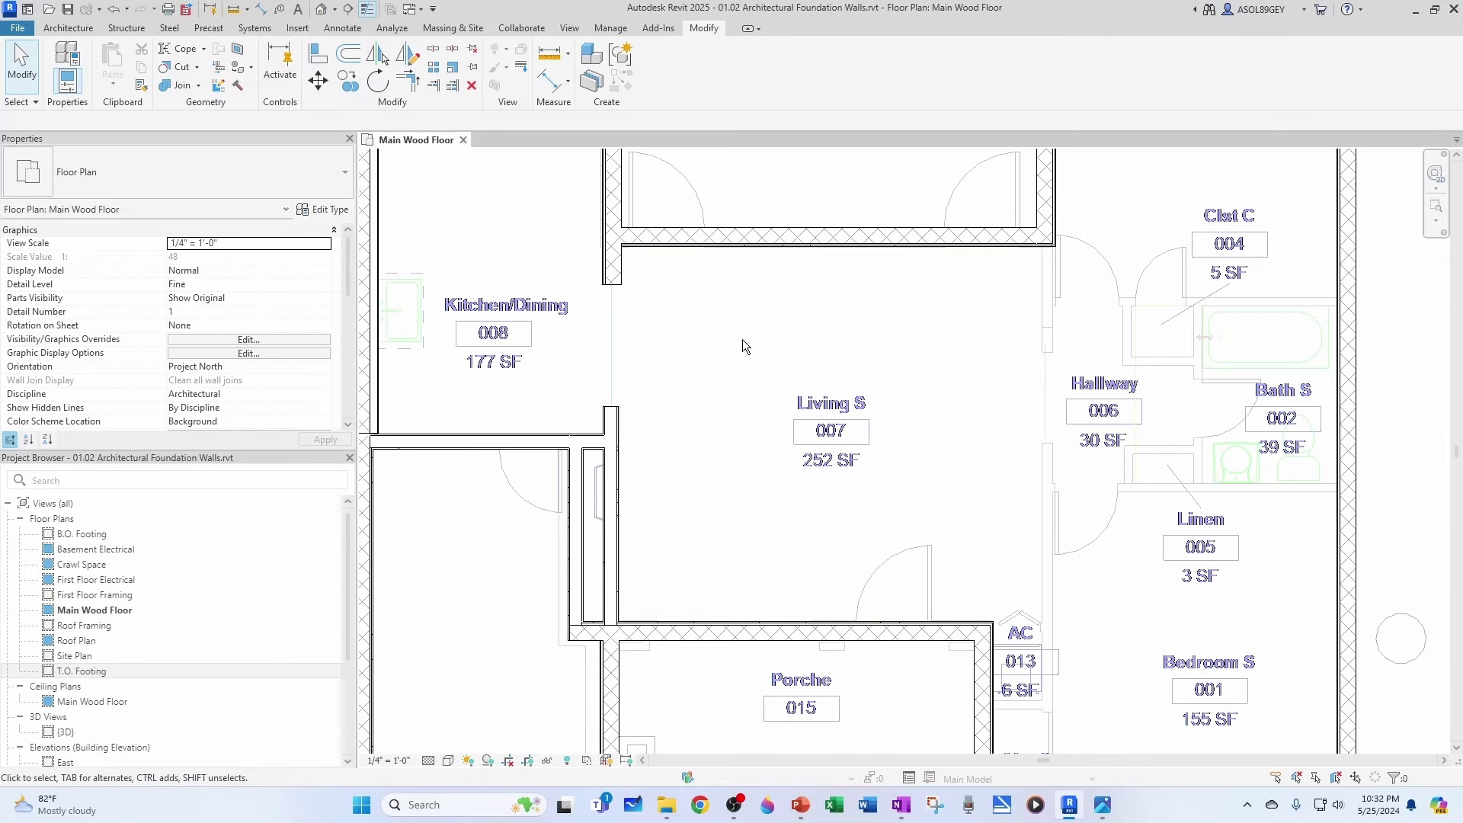
{"action": "scroll", "coordinate": [631, 457], "scroll_direction": "up", "scroll_amount": 1}
{"action": "left_click", "coordinate": [630, 456]}
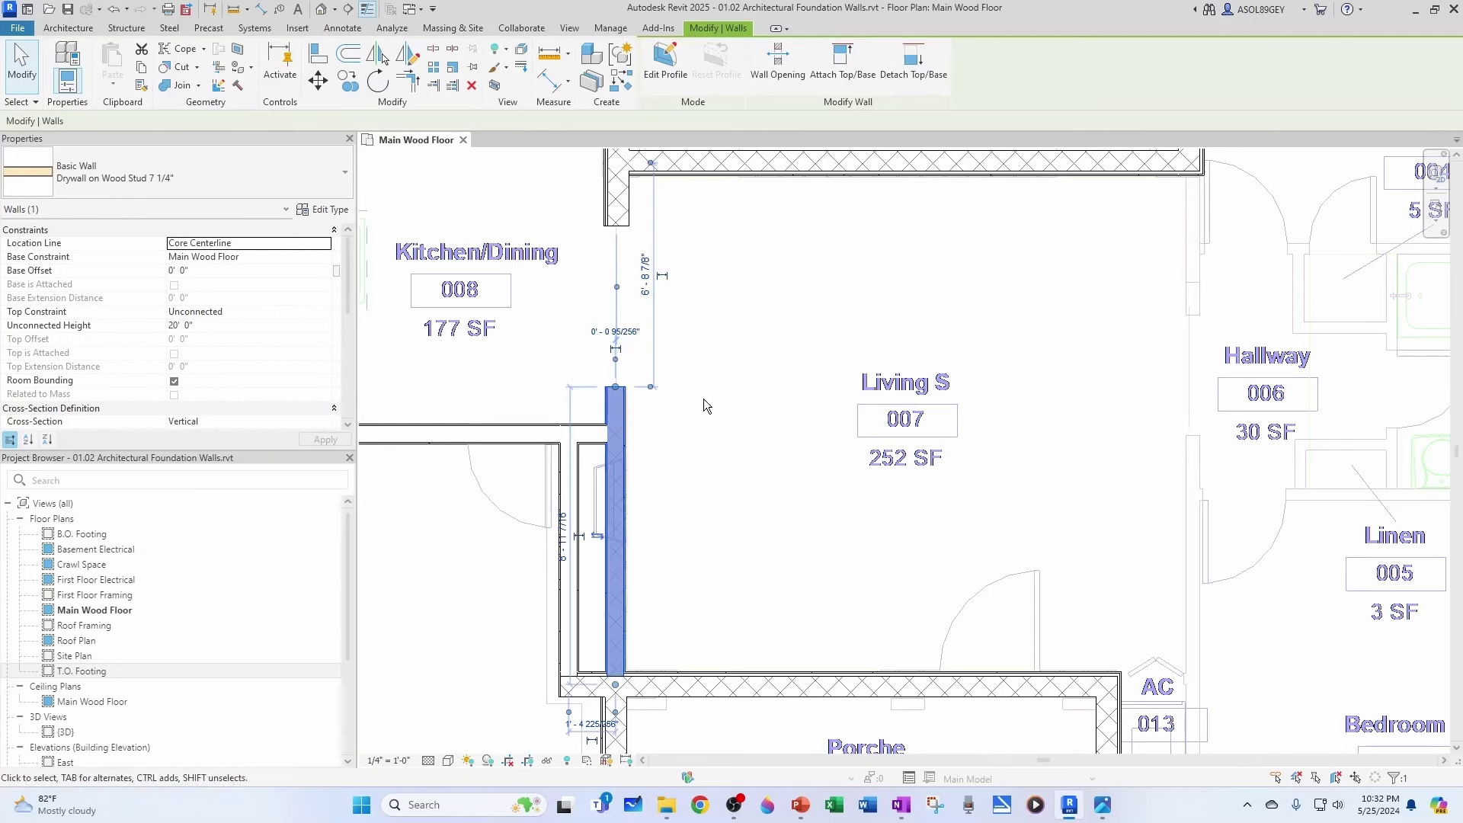
{"action": "key", "text": "s"}
{"action": "scroll", "coordinate": [1187, 419], "scroll_direction": "up", "scroll_amount": 4}
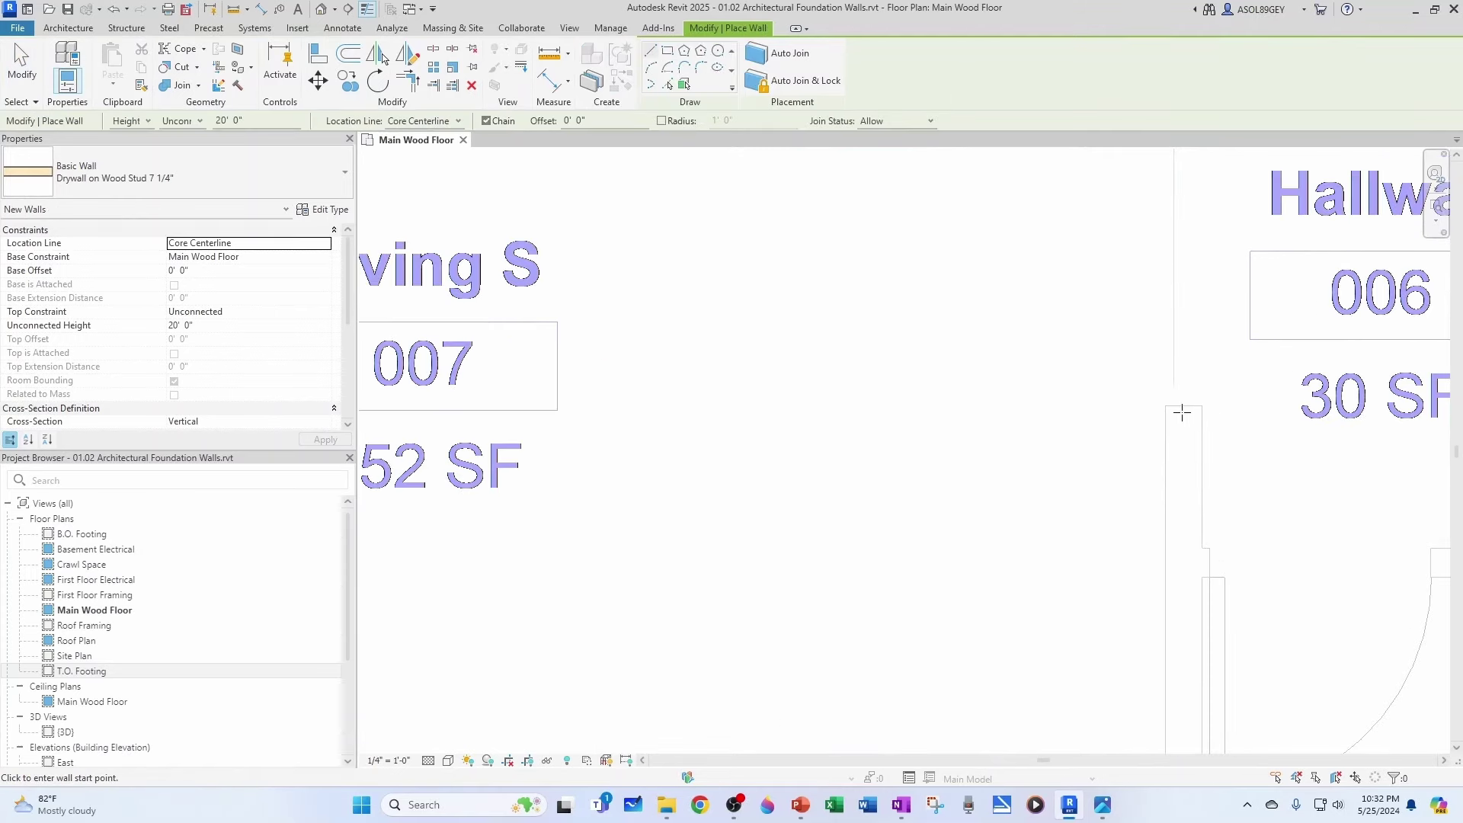
{"action": "scroll", "coordinate": [1179, 410], "scroll_direction": "down", "scroll_amount": 2}
{"action": "left_click", "coordinate": [1183, 520]}
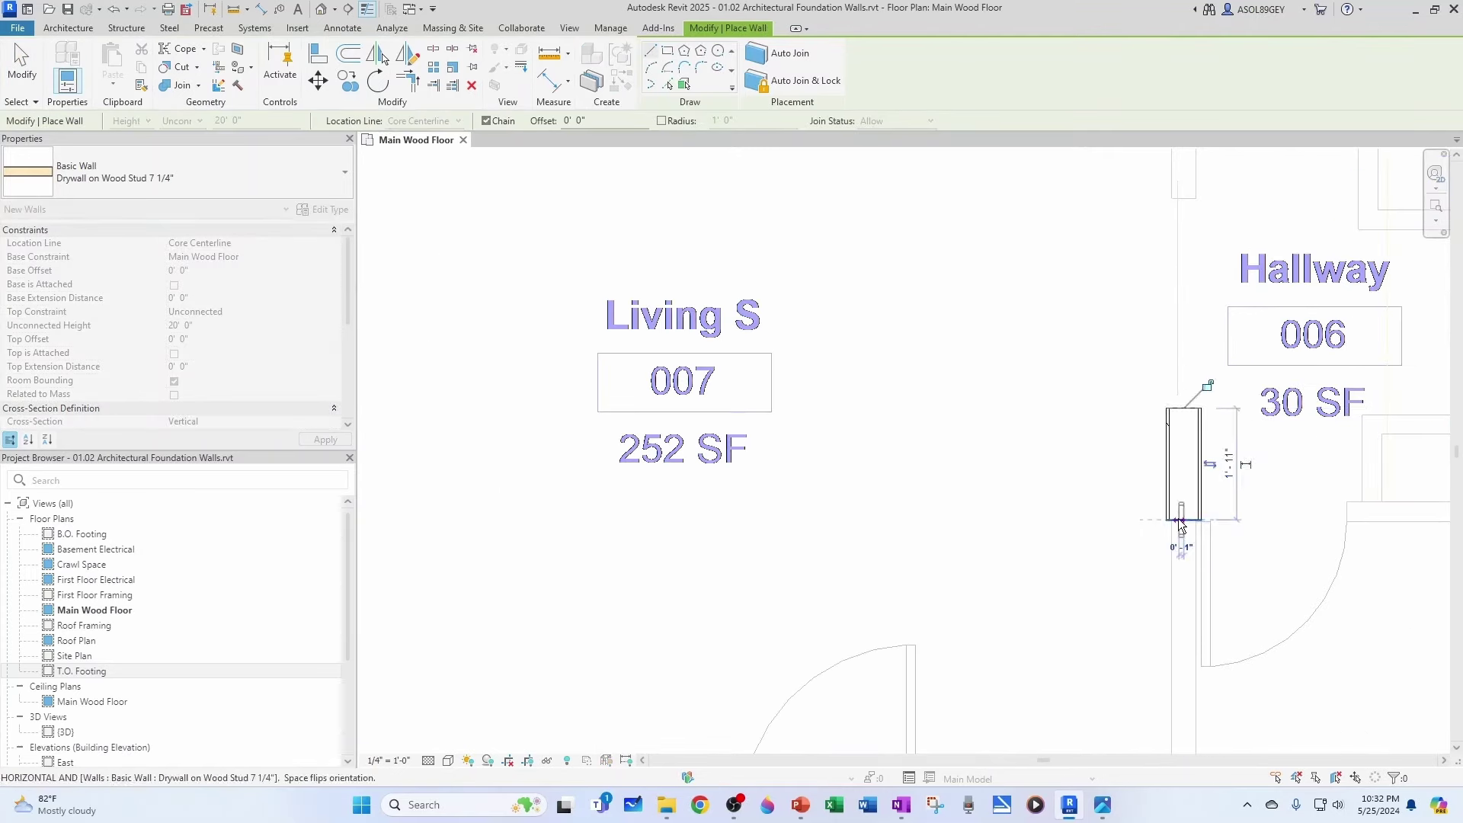
{"action": "key", "text": "Escape"}
{"action": "key", "text": "Escape"}
Step: Duplicate the short Hallway wall's type, accepting the suggested name
{"action": "left_click", "coordinate": [1173, 455]}
{"action": "left_click", "coordinate": [326, 210]}
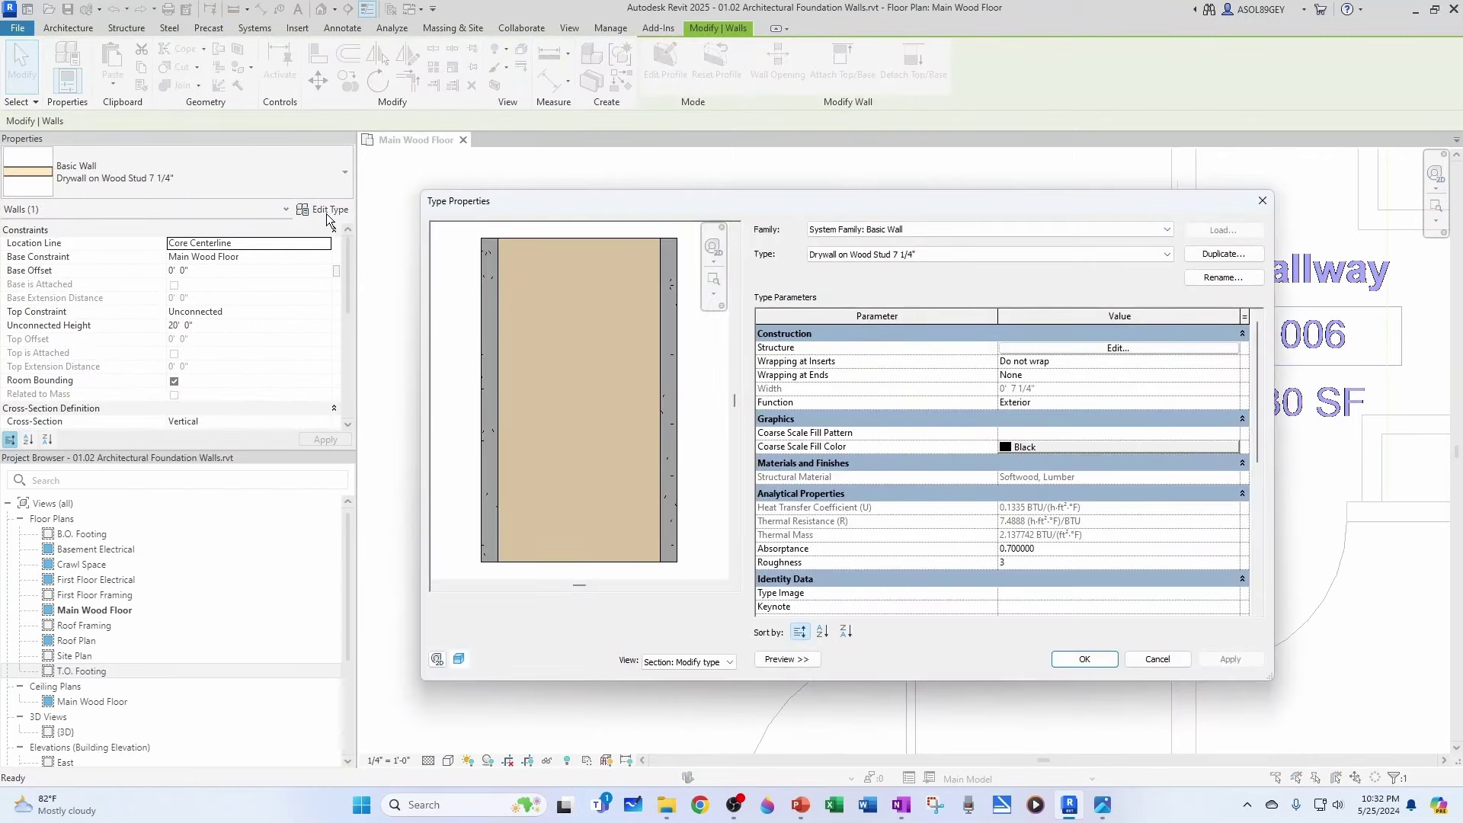
{"action": "left_click", "coordinate": [1221, 255]}
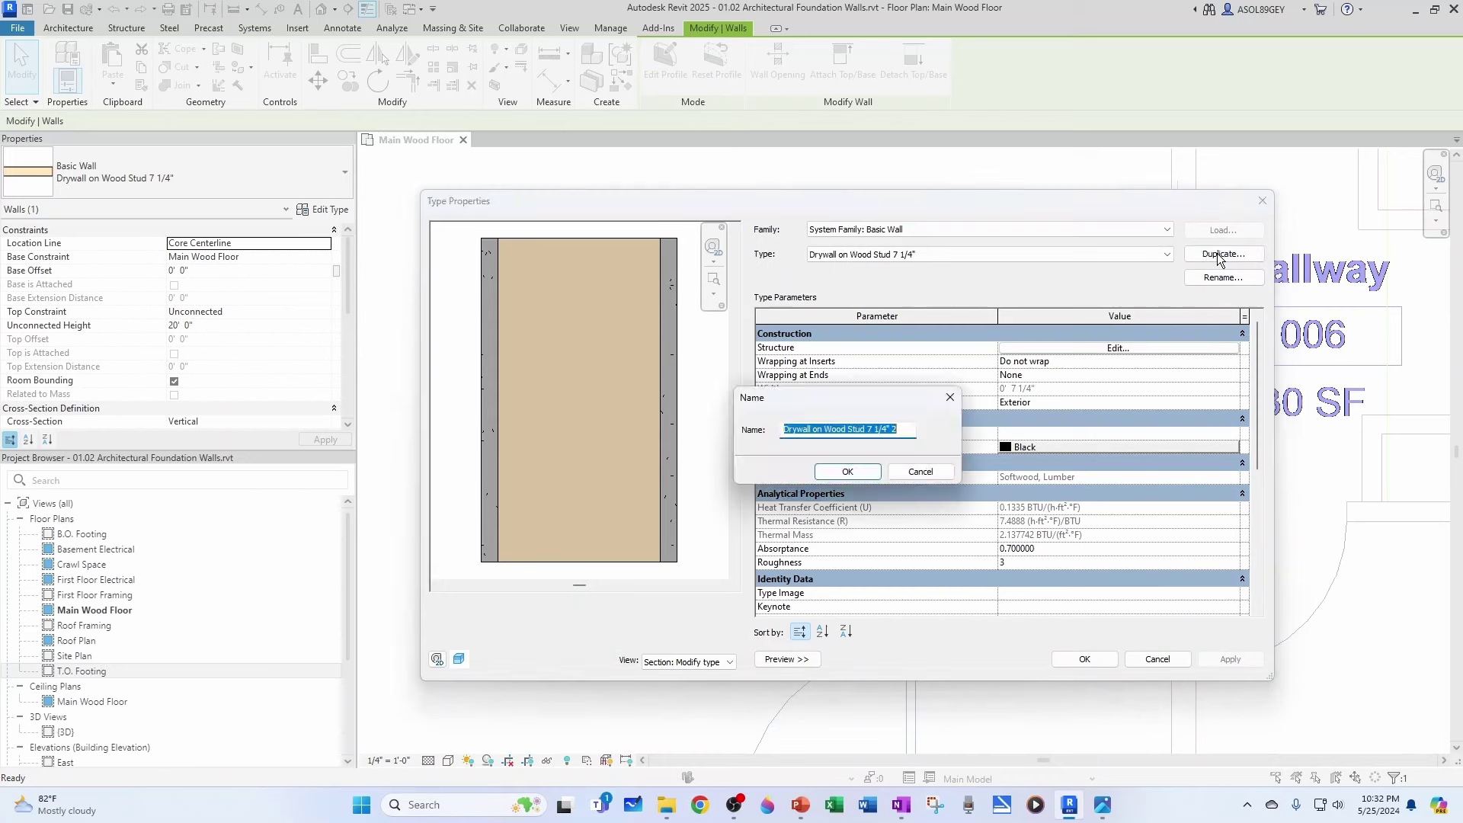
{"action": "left_click", "coordinate": [875, 471]}
Step: Set the duplicated type's lumber layer to 4" and exterior gypsum layer to 1/2", adjust the interior gypsum layer to match, and apply
{"action": "left_click", "coordinate": [1108, 350]}
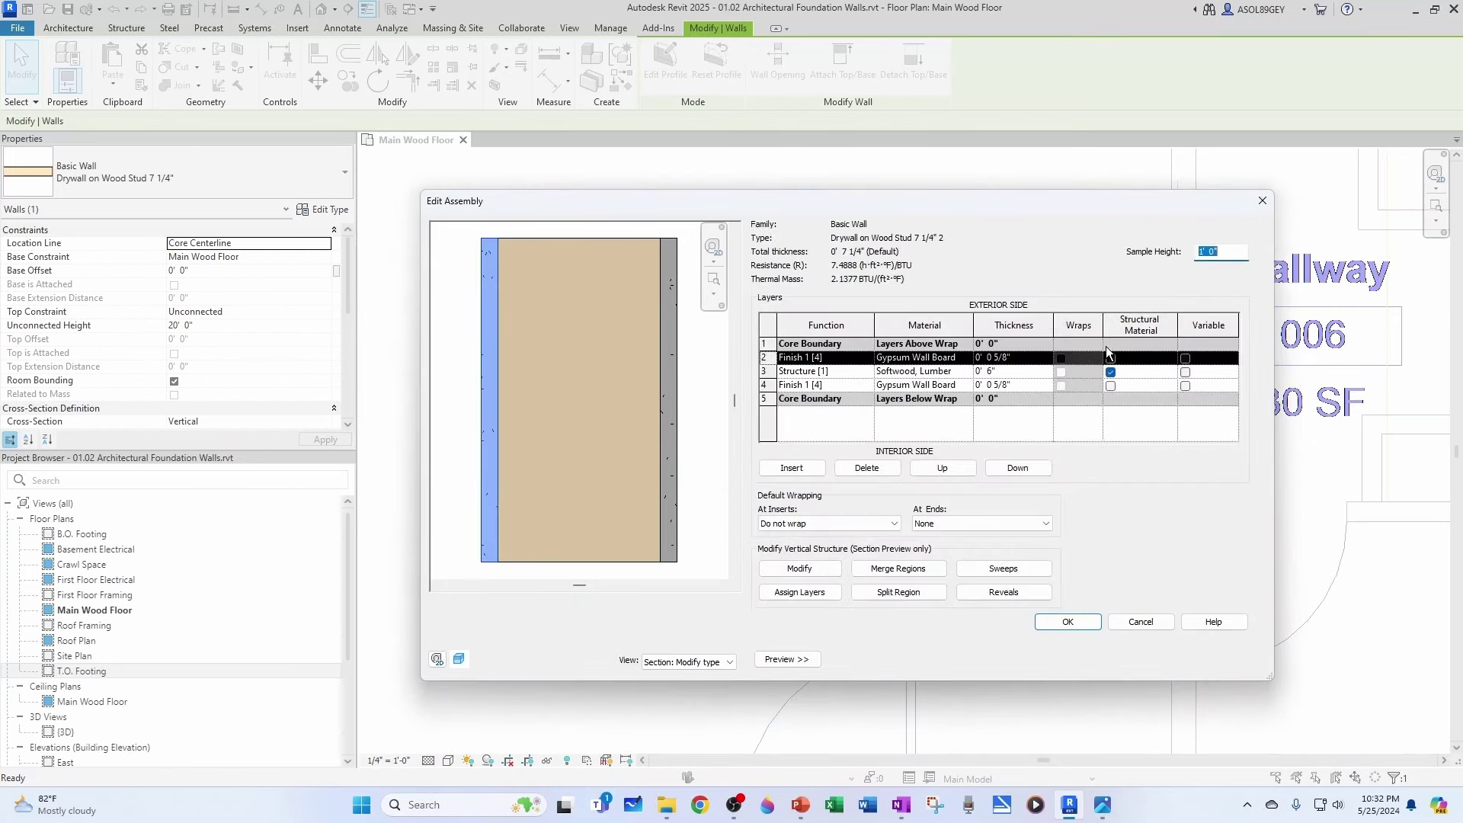
{"action": "left_click", "coordinate": [989, 372]}
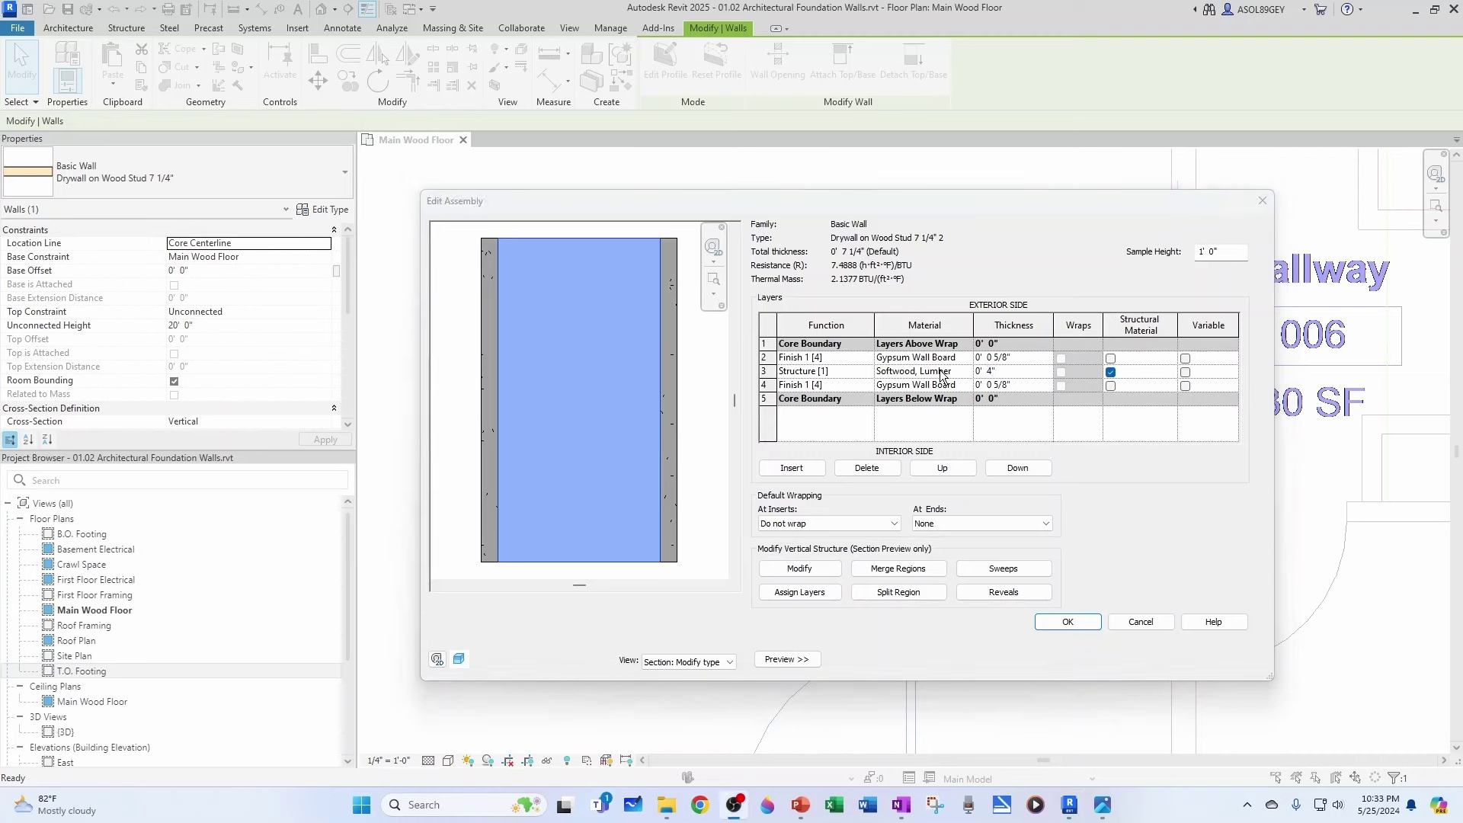
{"action": "left_click", "coordinate": [990, 357]}
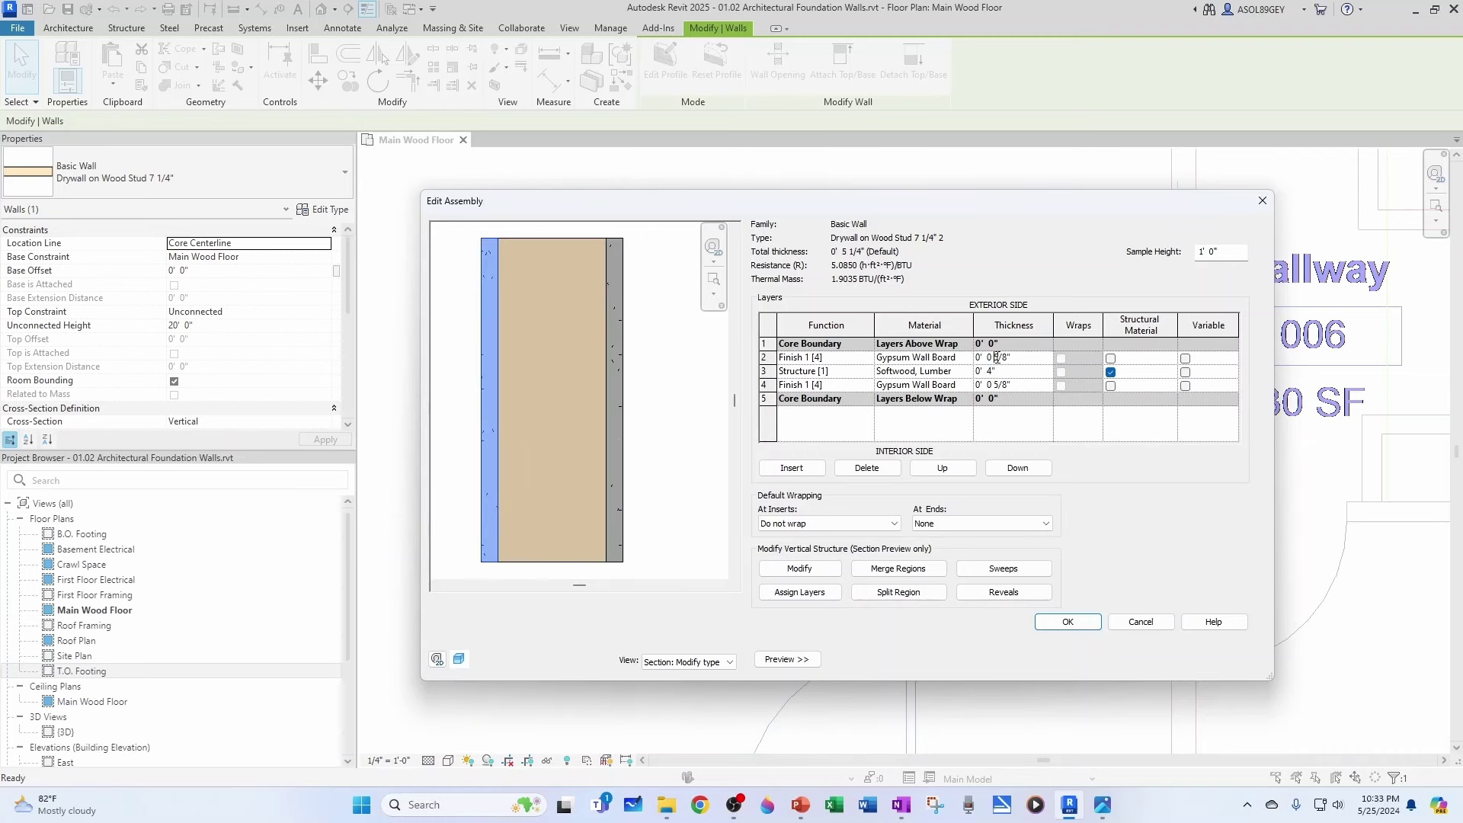
{"action": "type", "text": "/2"}
{"action": "left_click", "coordinate": [1000, 385]}
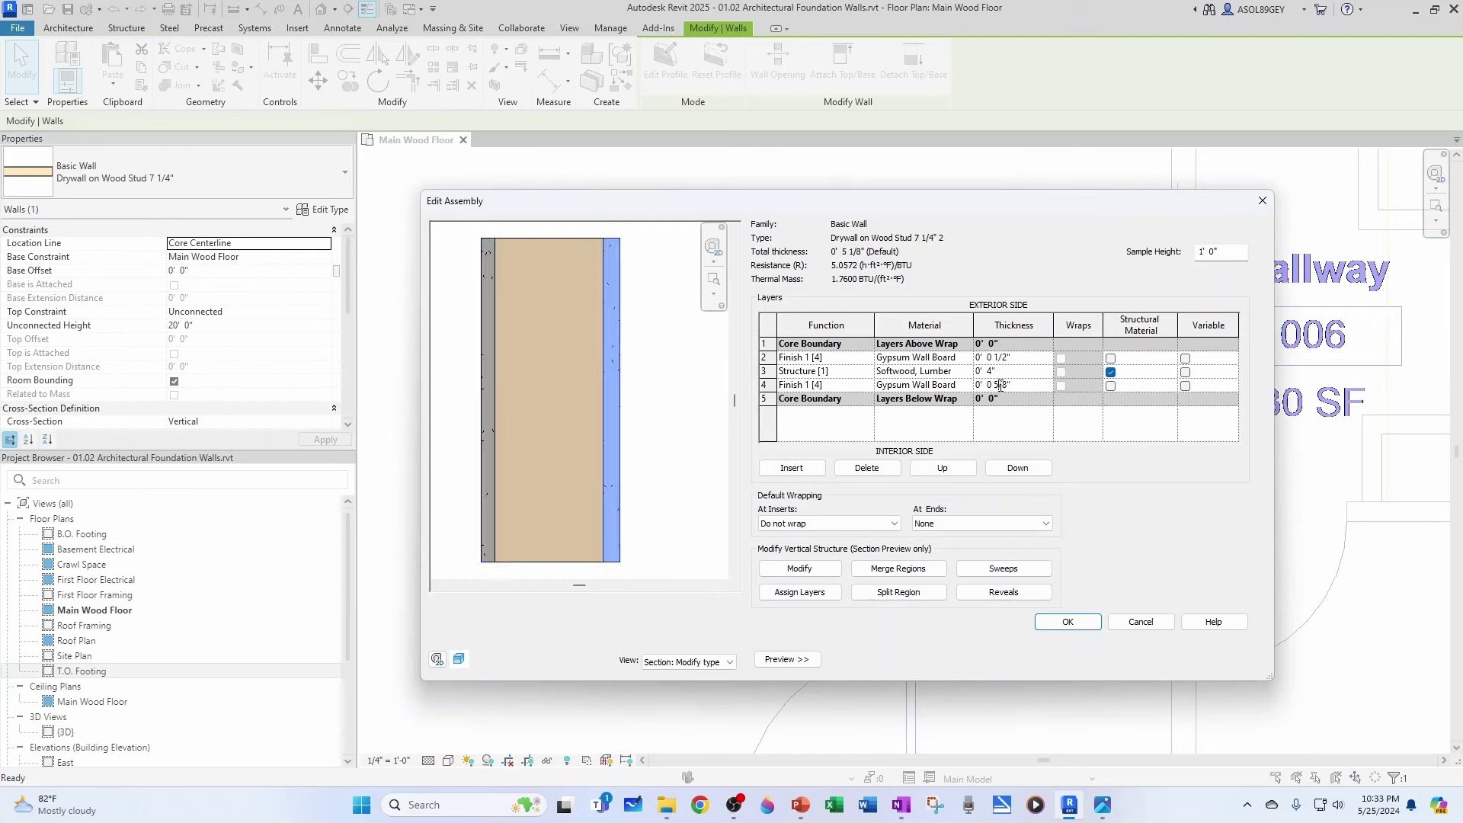
{"action": "left_click_drag", "start_coordinate": [994, 385], "coordinate": [1025, 384]}
{"action": "left_click", "coordinate": [1064, 621]}
{"action": "left_click", "coordinate": [1067, 655]}
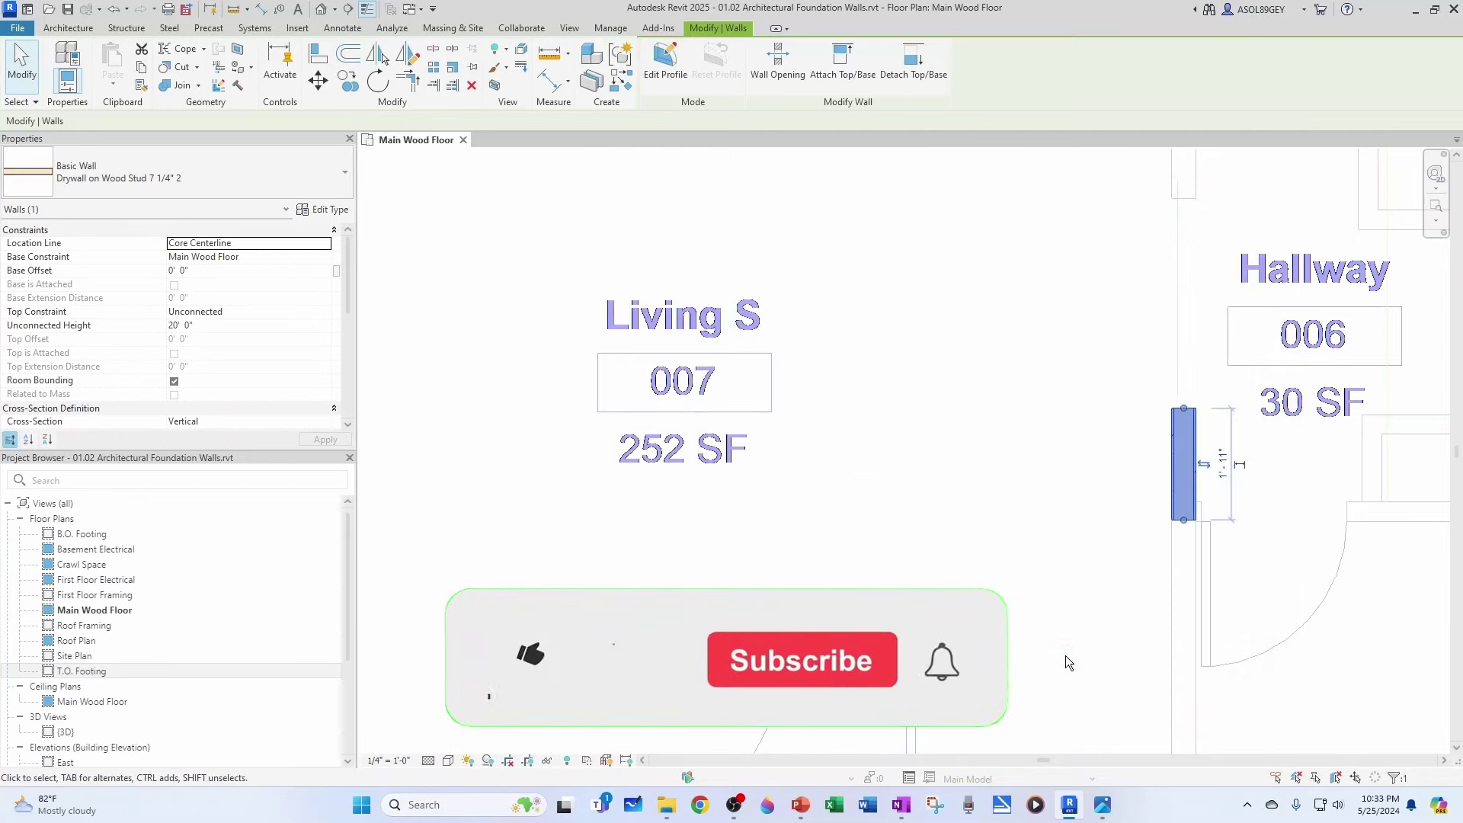
Step: Stretch the short Hallway wall down beside the AC closet to a length of about 8'-6"
{"action": "left_click", "coordinate": [1065, 655]}
{"action": "scroll", "coordinate": [1145, 524], "scroll_direction": "up", "scroll_amount": 2}
{"action": "middle_click_drag", "start_coordinate": [1237, 578], "coordinate": [1138, 565]}
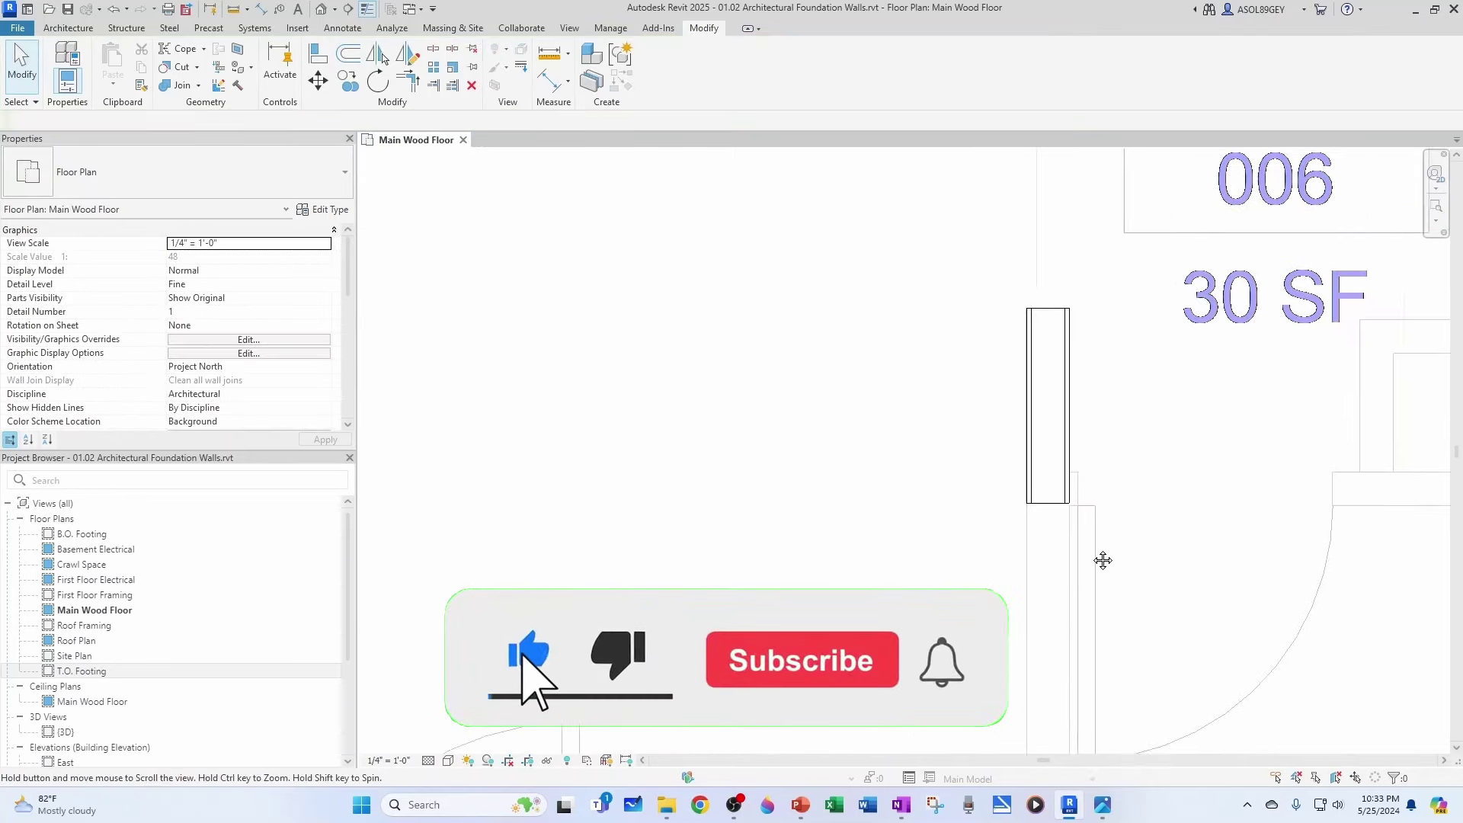
{"action": "scroll", "coordinate": [1096, 457], "scroll_direction": "down", "scroll_amount": 4}
{"action": "left_click", "coordinate": [1096, 455]}
{"action": "left_click_drag", "start_coordinate": [1096, 470], "coordinate": [1096, 633]}
{"action": "scroll", "coordinate": [1139, 735], "scroll_direction": "up", "scroll_amount": 4}
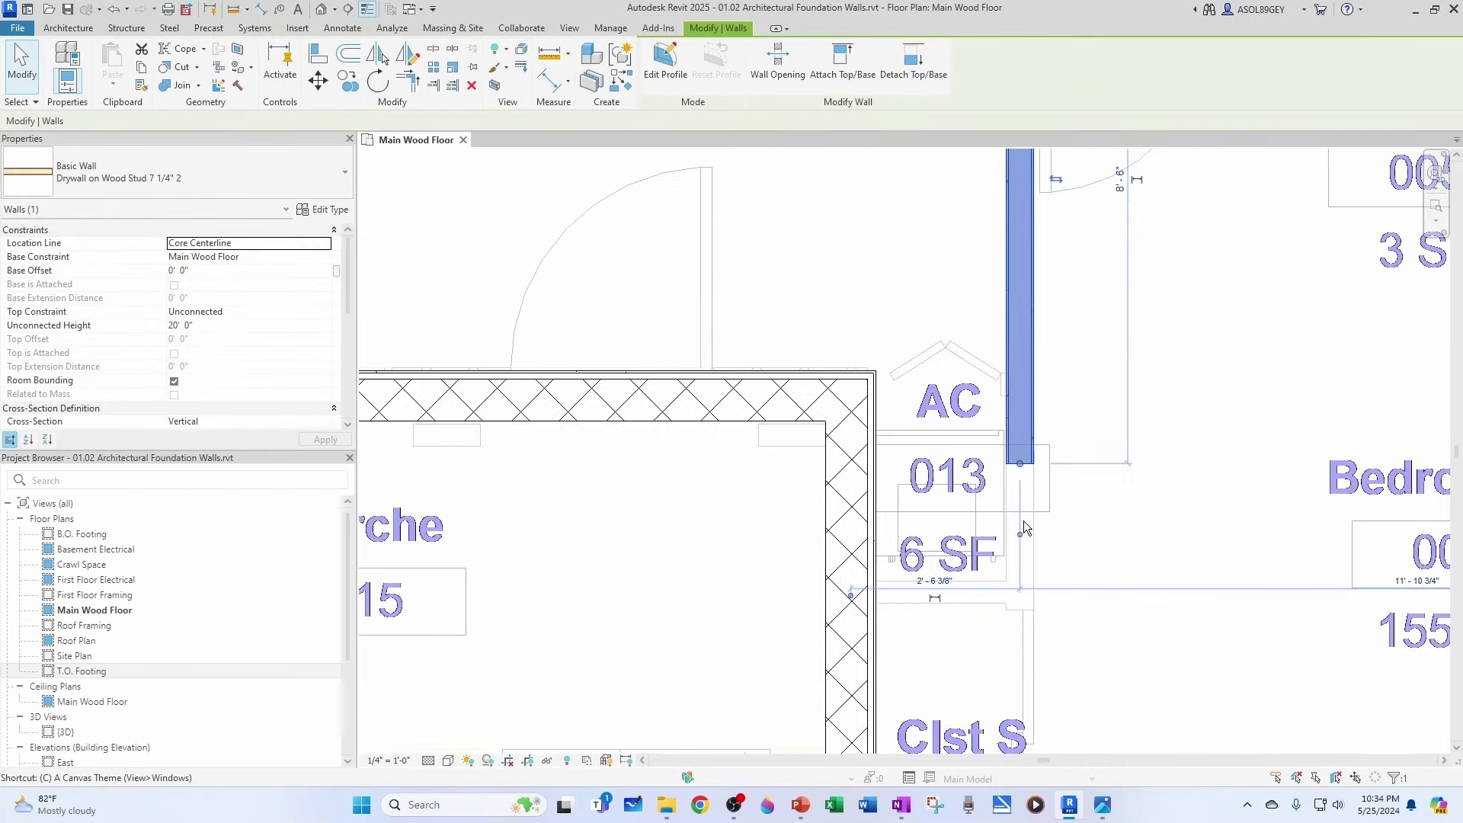
Step: Draw a horizontal wall of the duplicated type between the AC and Clst S closets, starting from the Porche's side wall
{"action": "key", "text": "w"}
{"action": "key", "text": "a"}
{"action": "scroll", "coordinate": [899, 606], "scroll_direction": "up", "scroll_amount": 3}
{"action": "left_click", "coordinate": [855, 586]}
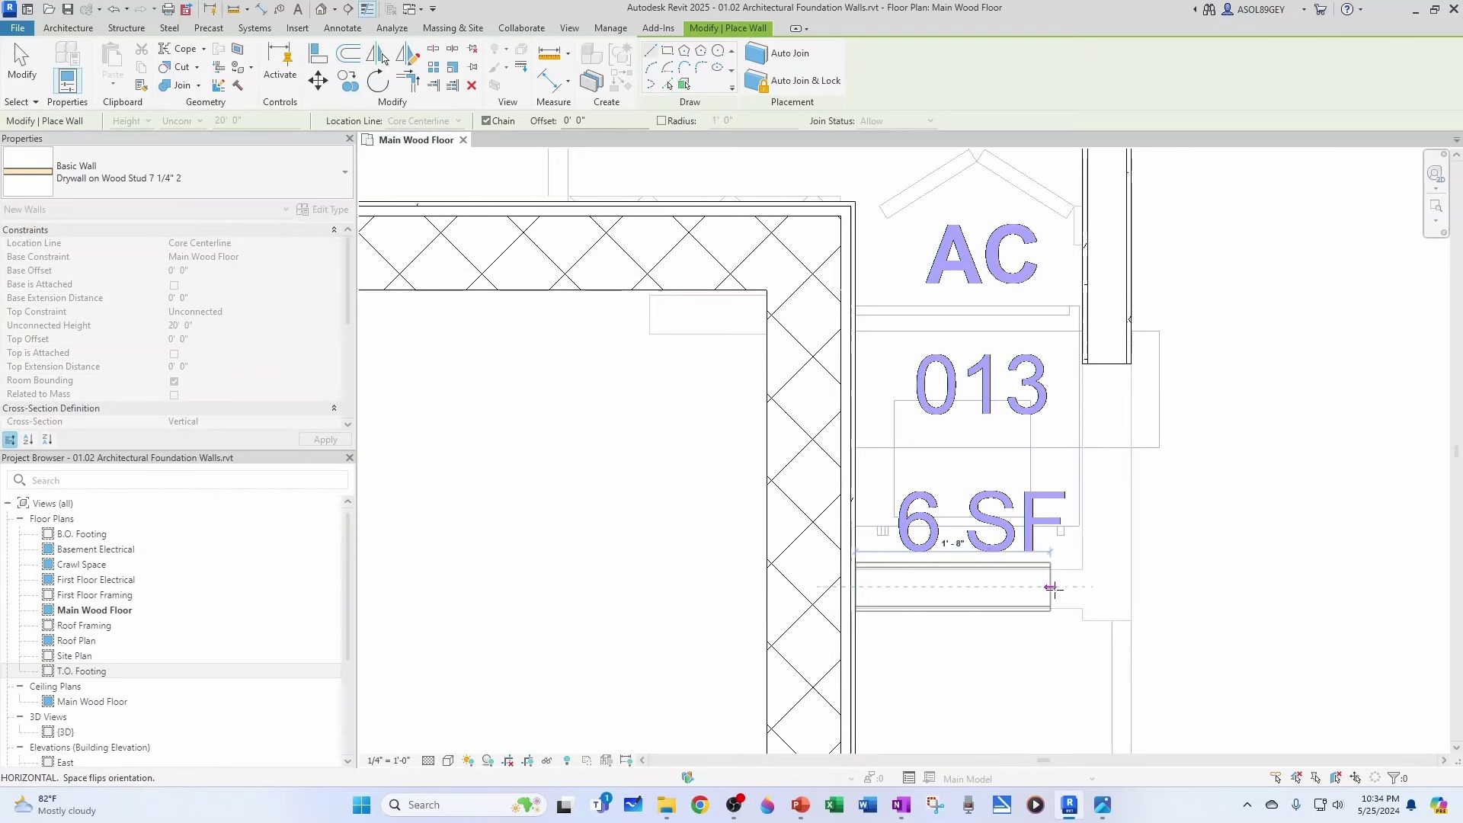
{"action": "left_click", "coordinate": [1107, 588]}
{"action": "key", "text": "Escape"}
{"action": "key", "text": "Escape"}
Step: Extend the vertical Hallway wall down to the exterior wall below Clst S
{"action": "scroll", "coordinate": [1068, 492], "scroll_direction": "down", "scroll_amount": 3}
{"action": "key", "text": "t"}
{"action": "key", "text": "r"}
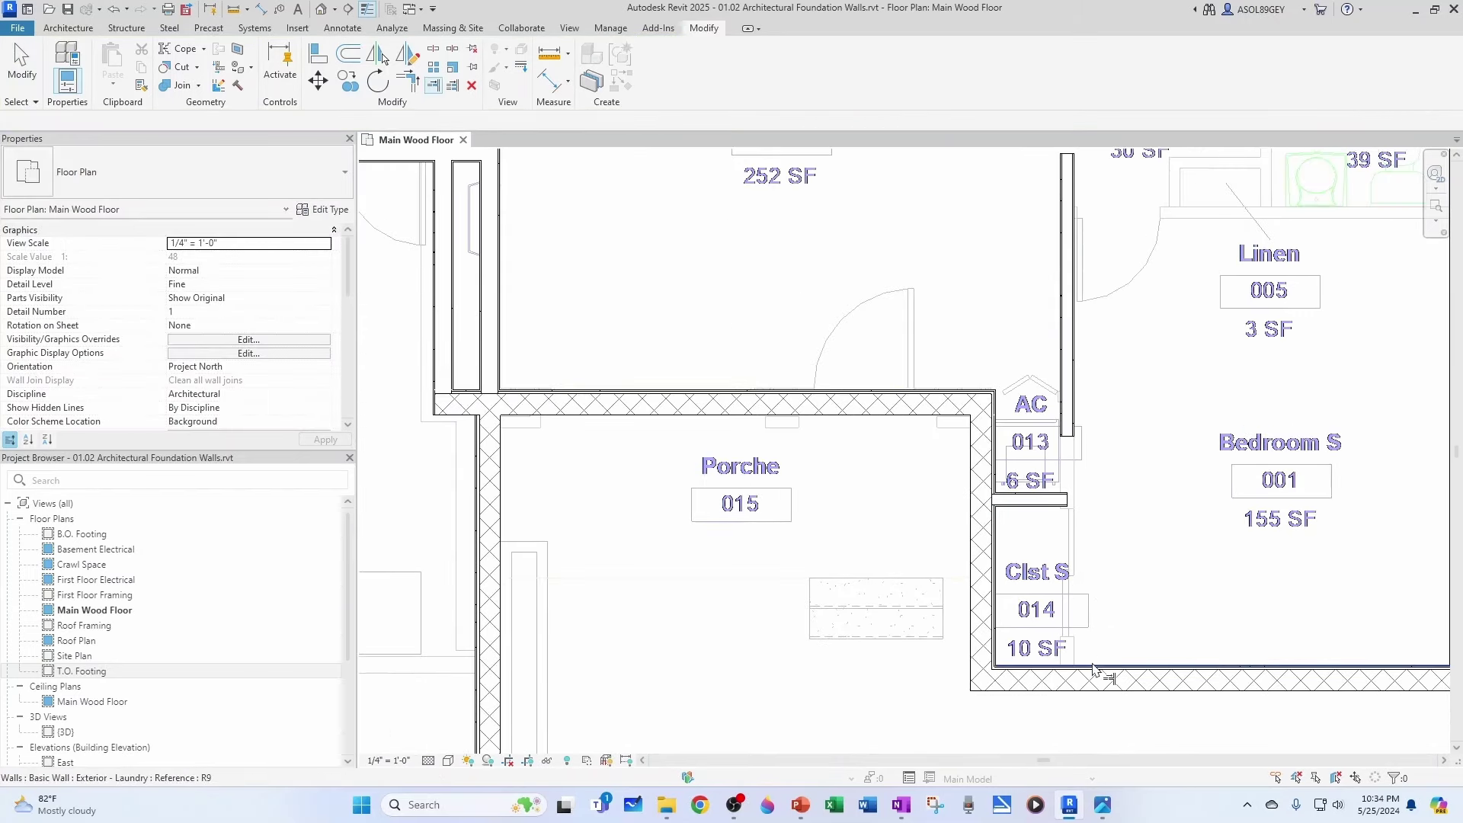
{"action": "left_click", "coordinate": [1068, 453]}
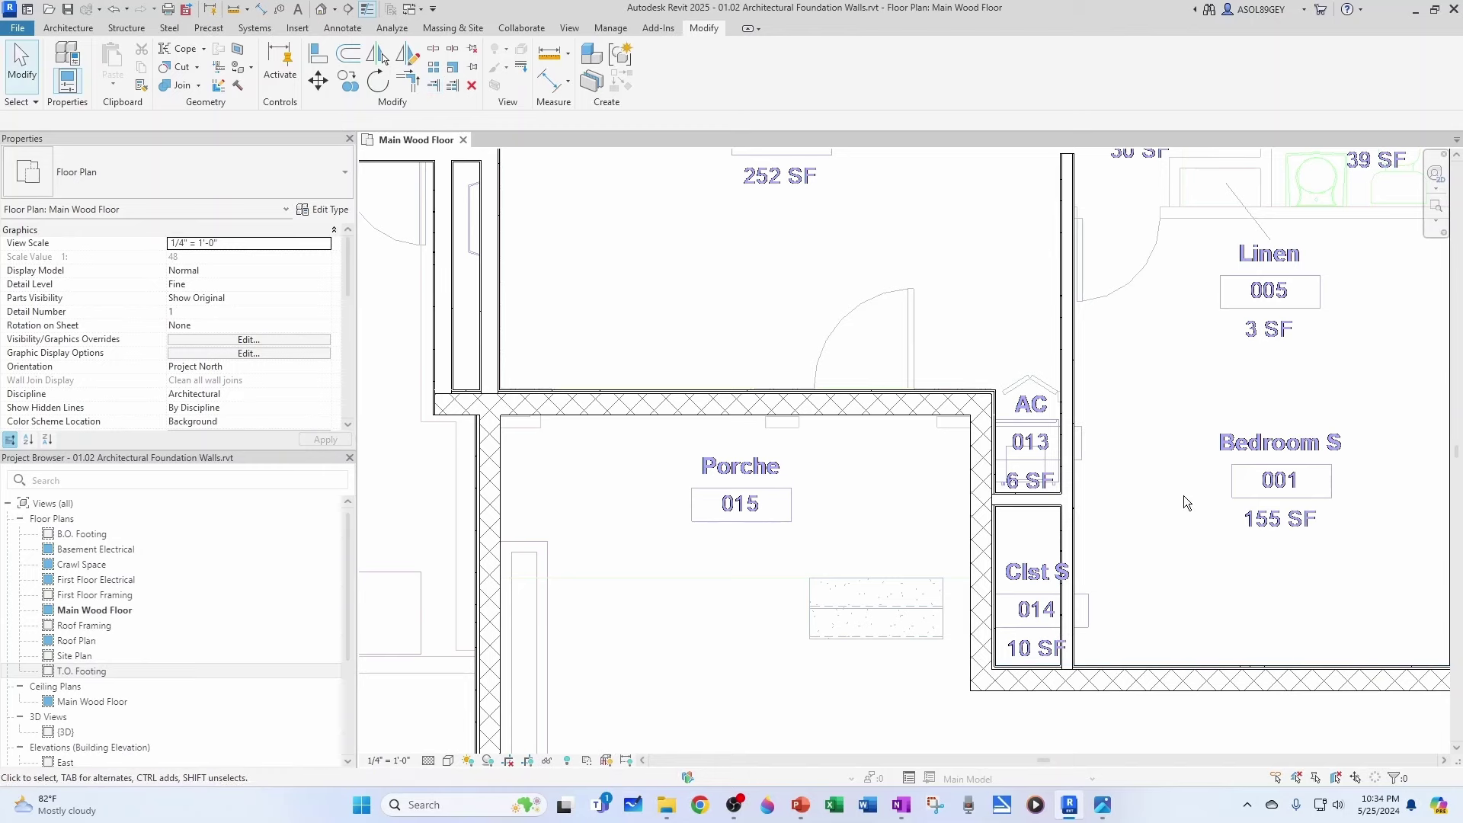
Step: Draw a horizontal wall of the thinner drywall type across the AC closet's front, in line with the Porche's upper wall
{"action": "scroll", "coordinate": [985, 478], "scroll_direction": "up", "scroll_amount": 3}
{"action": "left_click", "coordinate": [1025, 500]}
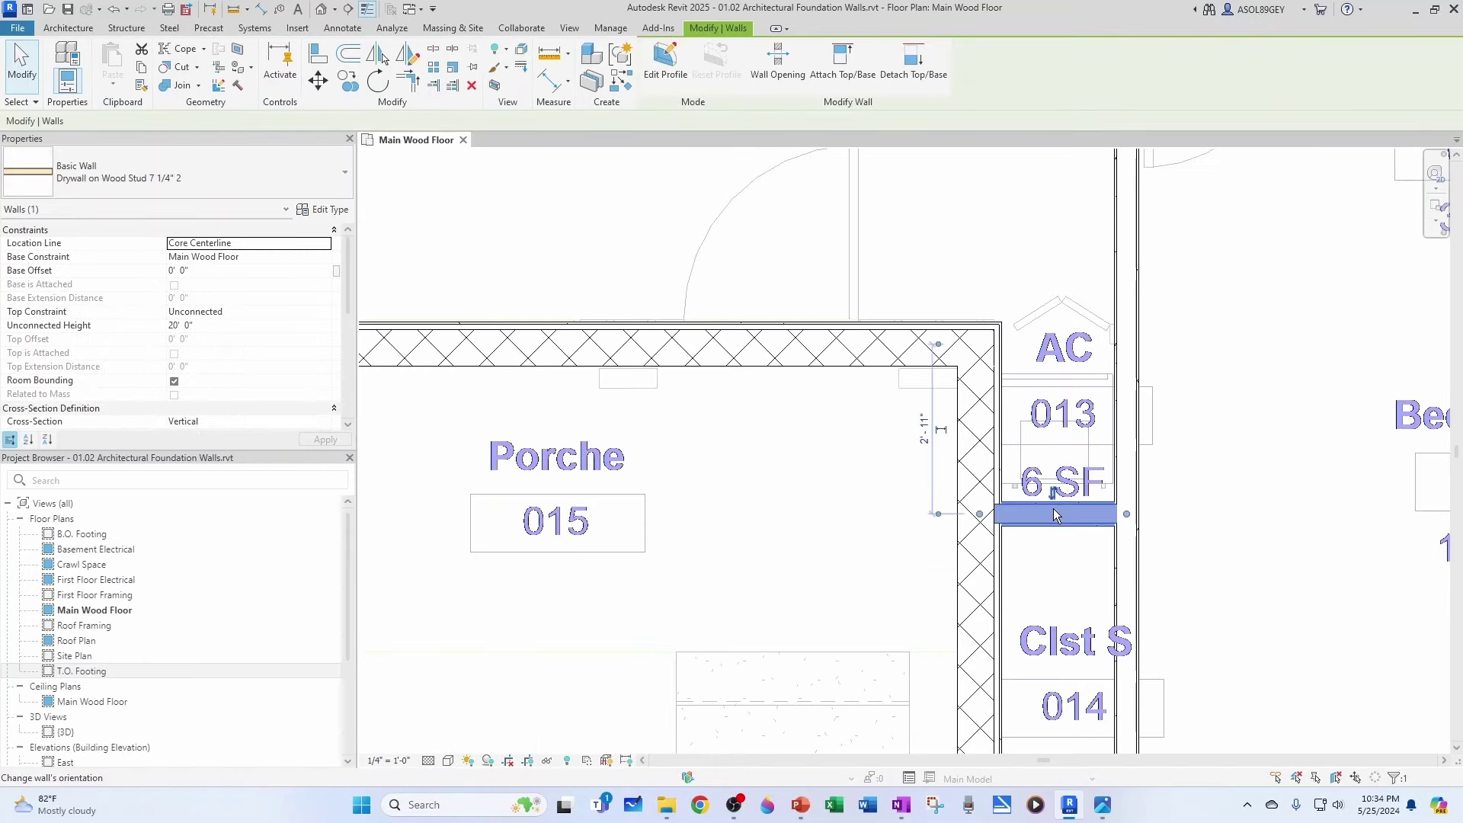
{"action": "scroll", "coordinate": [1048, 389], "scroll_direction": "up", "scroll_amount": 3}
{"action": "key", "text": "w"}
{"action": "key", "text": "a"}
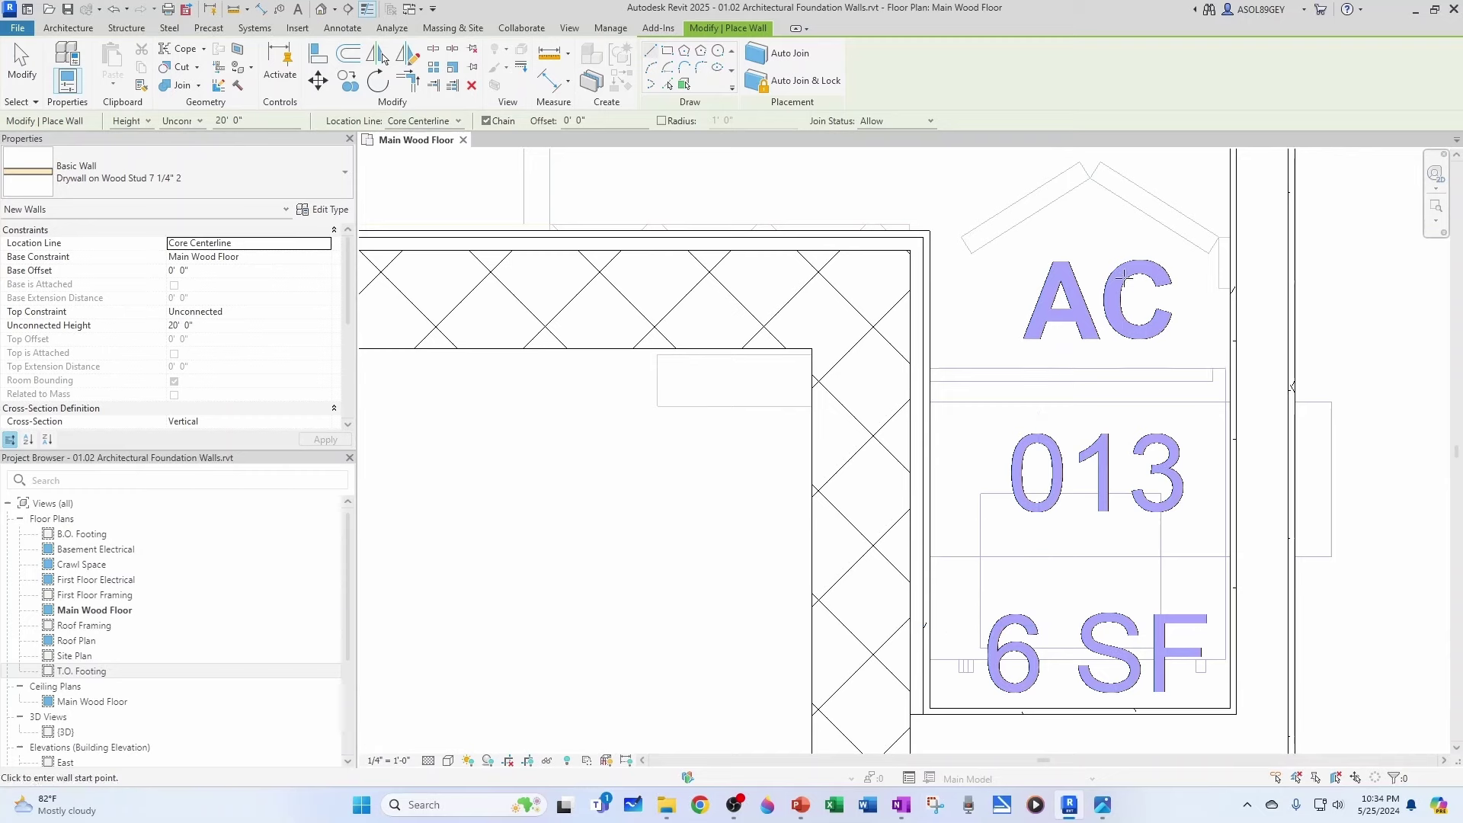
{"action": "scroll", "coordinate": [1124, 278], "scroll_direction": "up", "scroll_amount": 2}
{"action": "left_click", "coordinate": [1237, 267]}
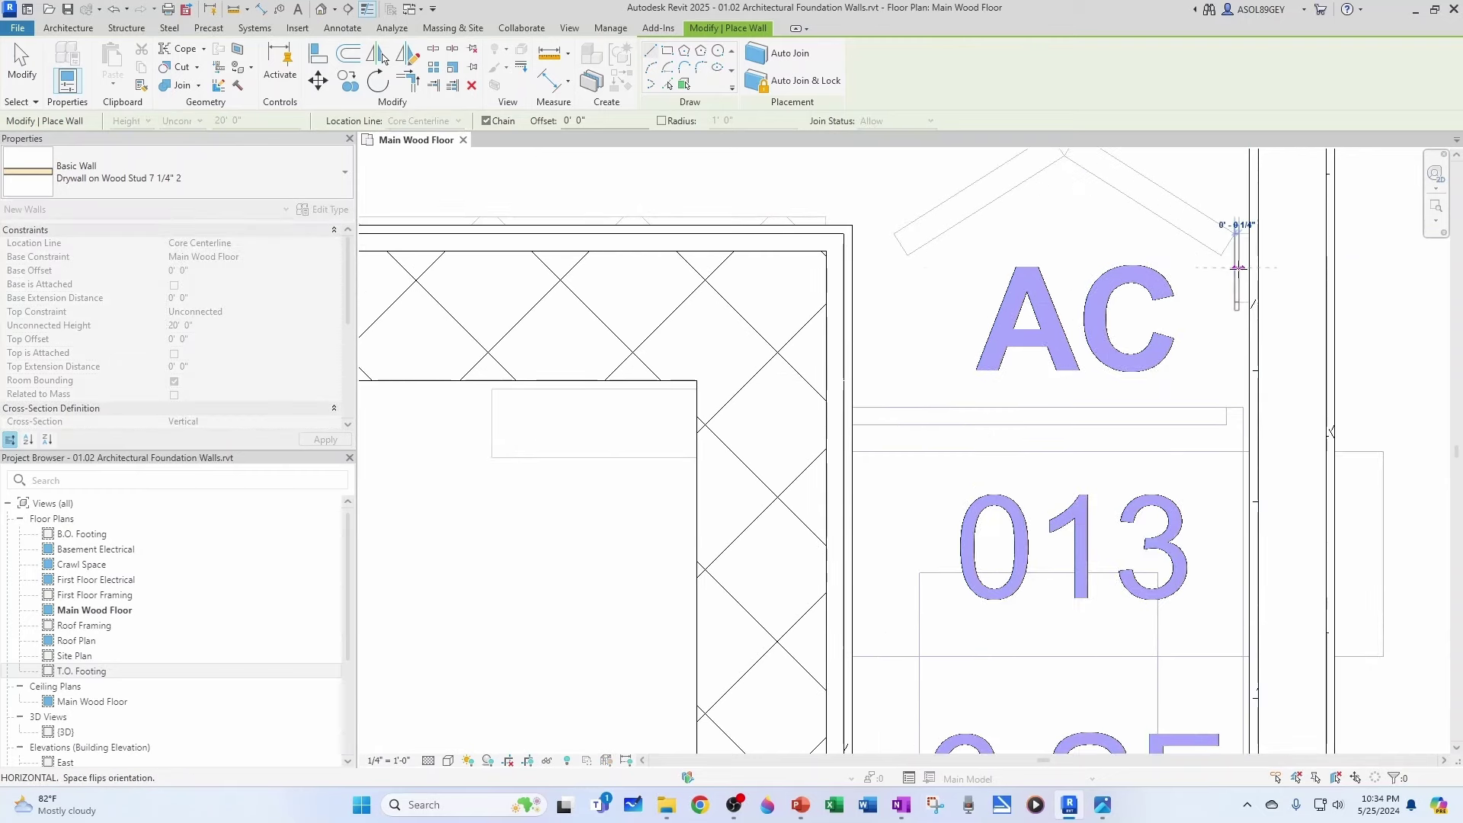
{"action": "left_click", "coordinate": [850, 268]}
{"action": "key", "text": "Escape"}
{"action": "key", "text": "Escape"}
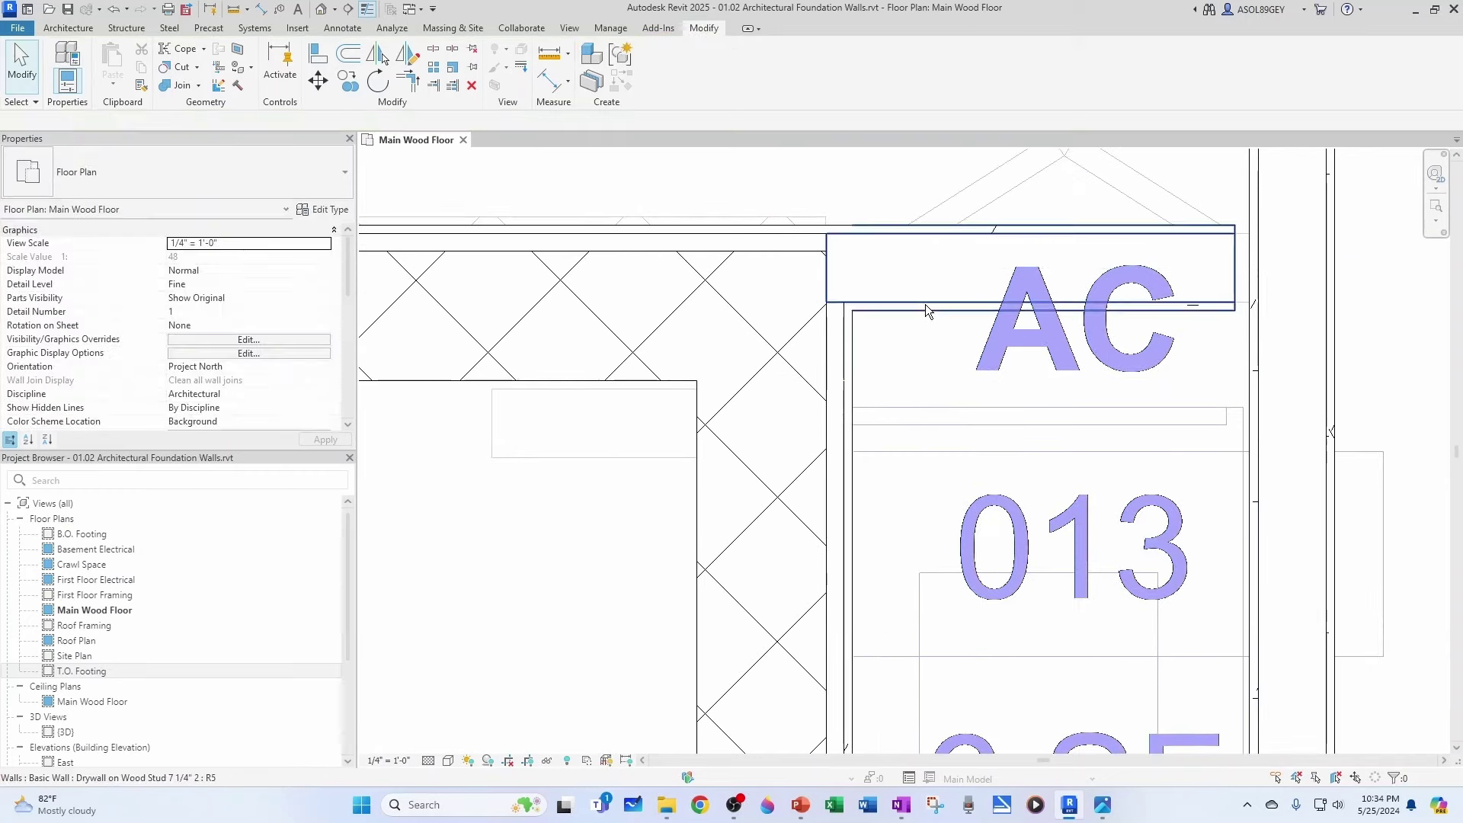
Step: Stretch the AC closet's front wall over to join the vertical wall beside Bedroom S
{"action": "scroll", "coordinate": [1212, 259], "scroll_direction": "up", "scroll_amount": 2}
{"action": "left_click", "coordinate": [1224, 270]}
{"action": "left_click_drag", "start_coordinate": [1241, 272], "coordinate": [1289, 271]}
{"action": "key", "text": "Escape"}
{"action": "scroll", "coordinate": [1018, 360], "scroll_direction": "down", "scroll_amount": 2}
{"action": "scroll", "coordinate": [957, 378], "scroll_direction": "down", "scroll_amount": 5}
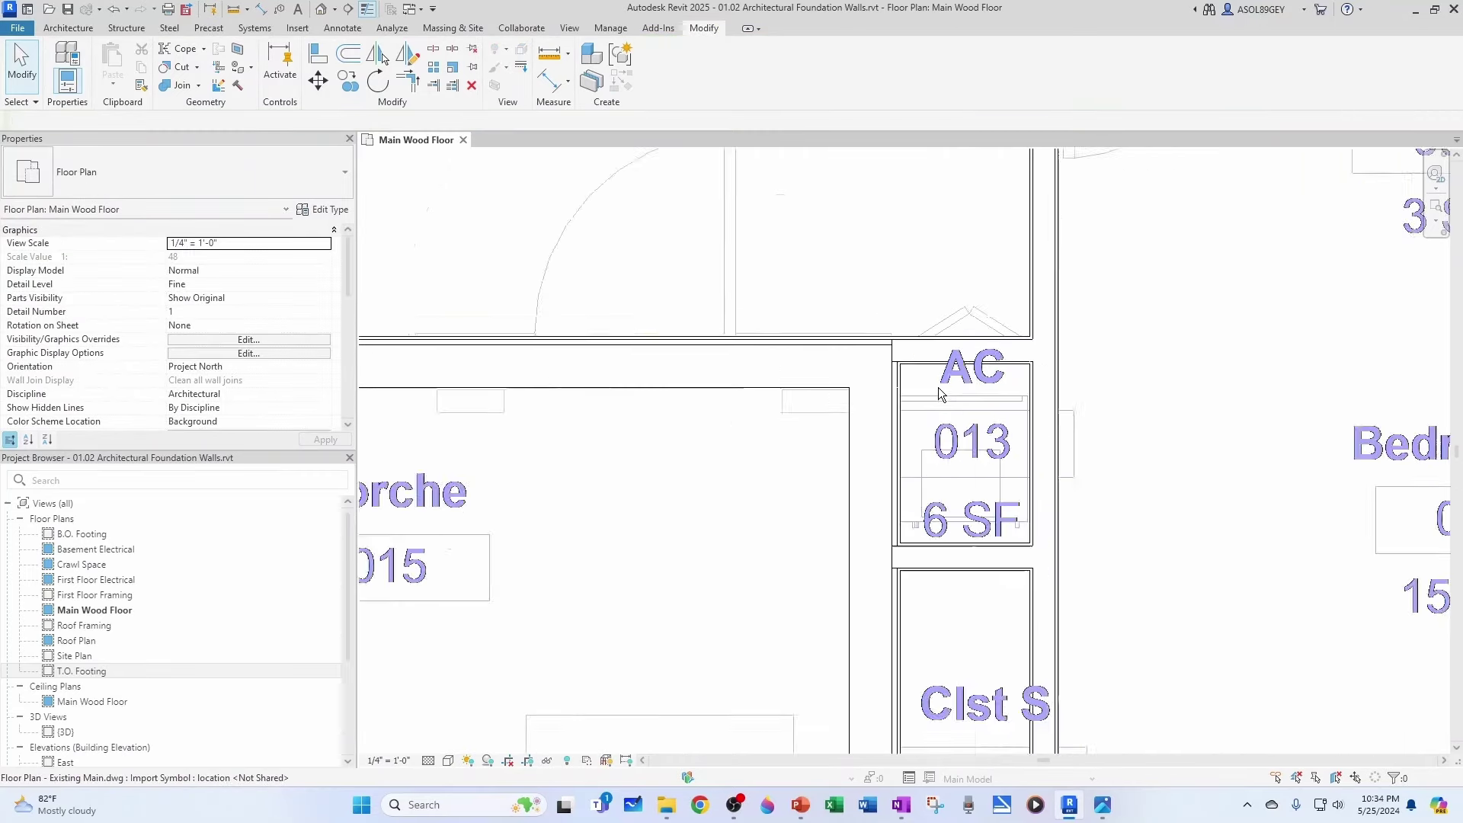
{"action": "middle_click_drag", "start_coordinate": [1040, 402], "coordinate": [879, 511]}
{"action": "scroll", "coordinate": [812, 474], "scroll_direction": "down", "scroll_amount": 4}
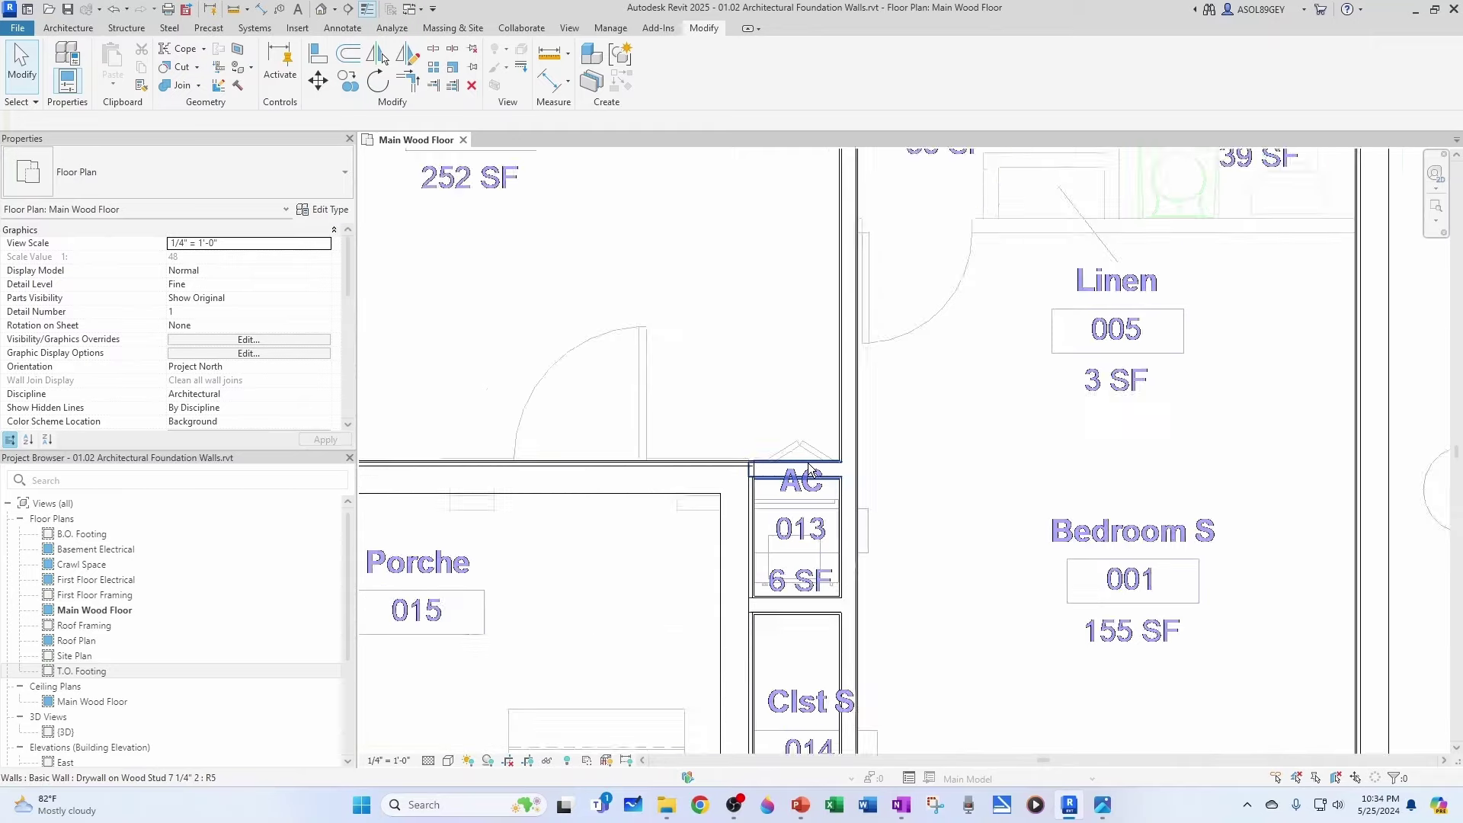
{"action": "middle_click_drag", "start_coordinate": [812, 474], "coordinate": [701, 569]}
{"action": "scroll", "coordinate": [713, 391], "scroll_direction": "up", "scroll_amount": 2}
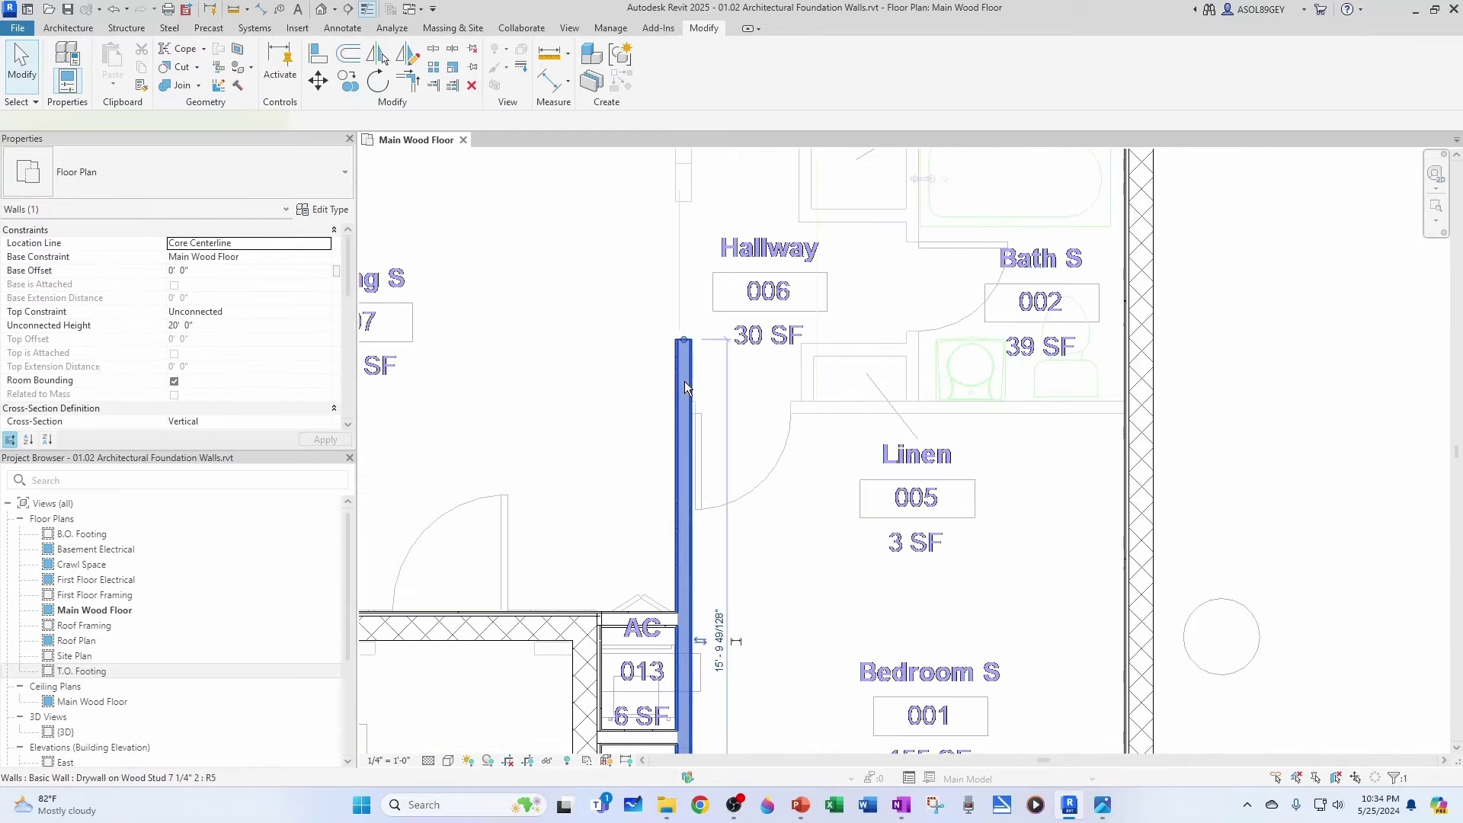
Step: Draw a horizontal Drywall on Wood Stud 7 1/4" 2 wall between Bath S and Bedroom S, ending at the exterior wall
{"action": "left_click", "coordinate": [684, 381]}
{"action": "key", "text": "c"}
{"action": "key", "text": "s"}
{"action": "scroll", "coordinate": [818, 386], "scroll_direction": "up", "scroll_amount": 2}
{"action": "scroll", "coordinate": [791, 438], "scroll_direction": "up", "scroll_amount": 2}
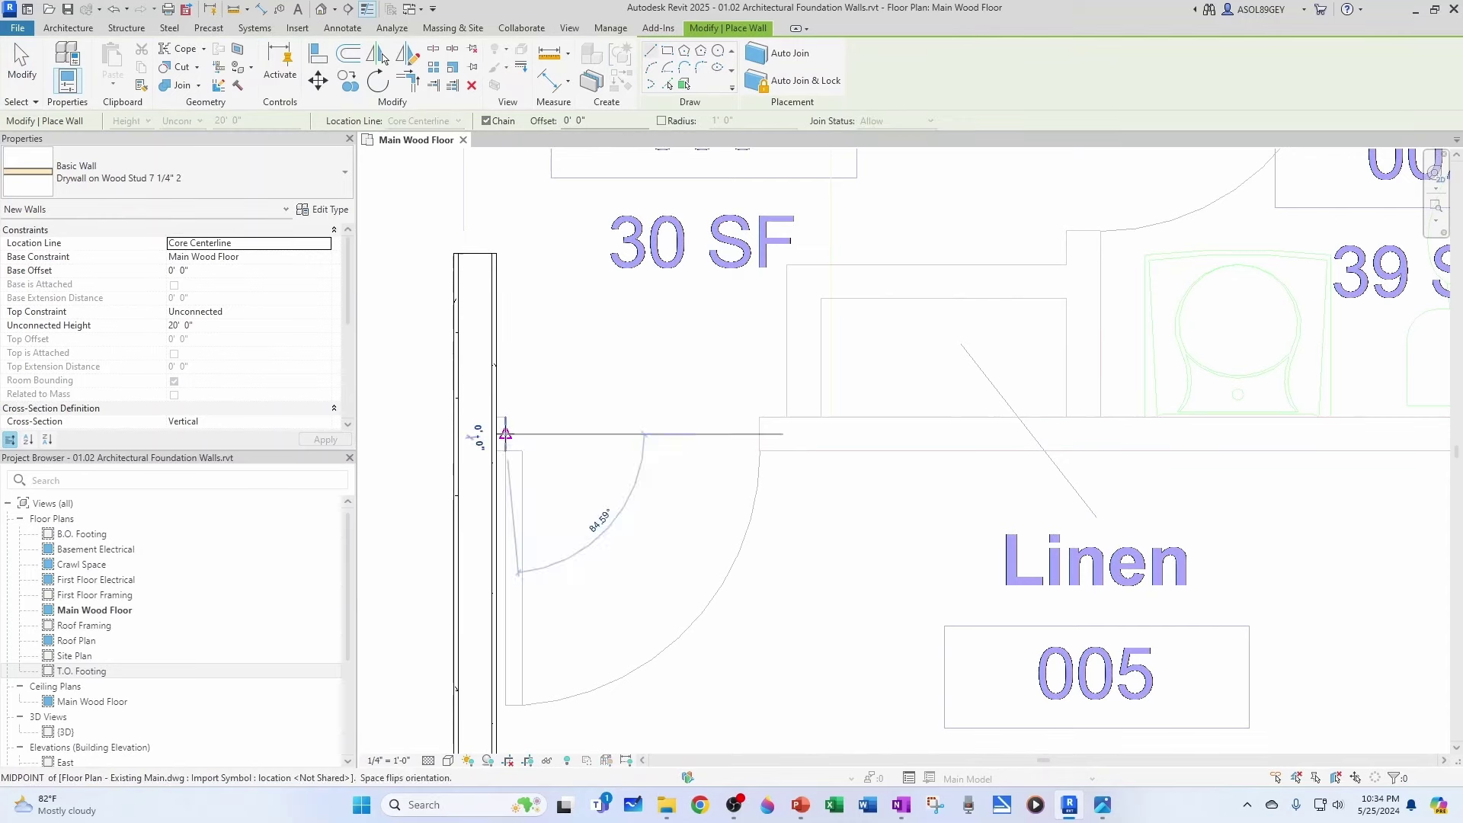
{"action": "left_click", "coordinate": [505, 435]}
{"action": "scroll", "coordinate": [505, 434], "scroll_direction": "down", "scroll_amount": 2}
{"action": "left_click", "coordinate": [1205, 432]}
{"action": "key", "text": "Escape"}
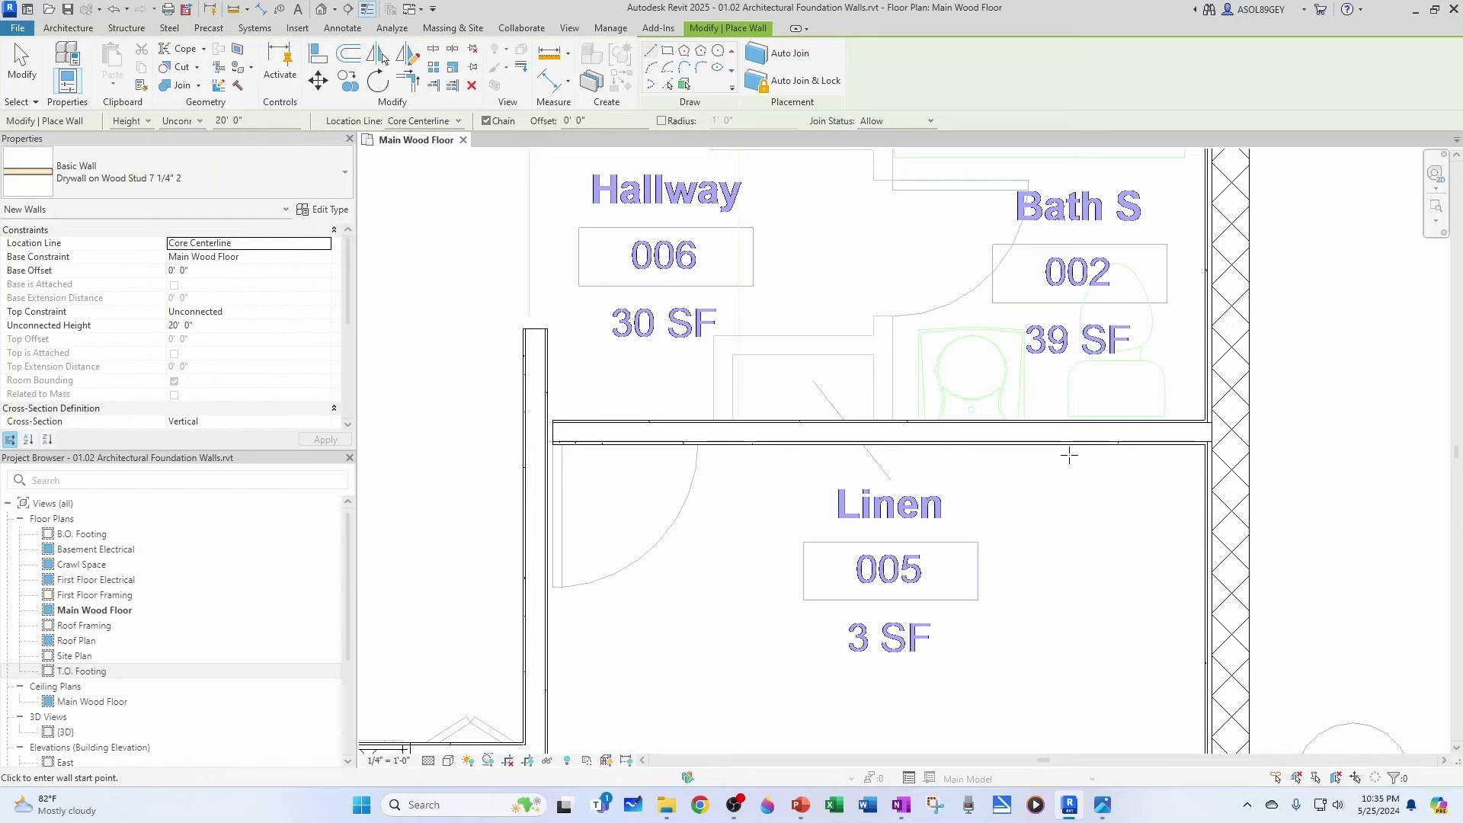
{"action": "key", "text": "Escape"}
Step: Extend the Bath S–Bedroom S wall's hallway end to join the vertical wall between Living S and Bedroom S
{"action": "scroll", "coordinate": [537, 412], "scroll_direction": "up", "scroll_amount": 2}
{"action": "left_click", "coordinate": [584, 432]}
{"action": "scroll", "coordinate": [703, 374], "scroll_direction": "down", "scroll_amount": 2}
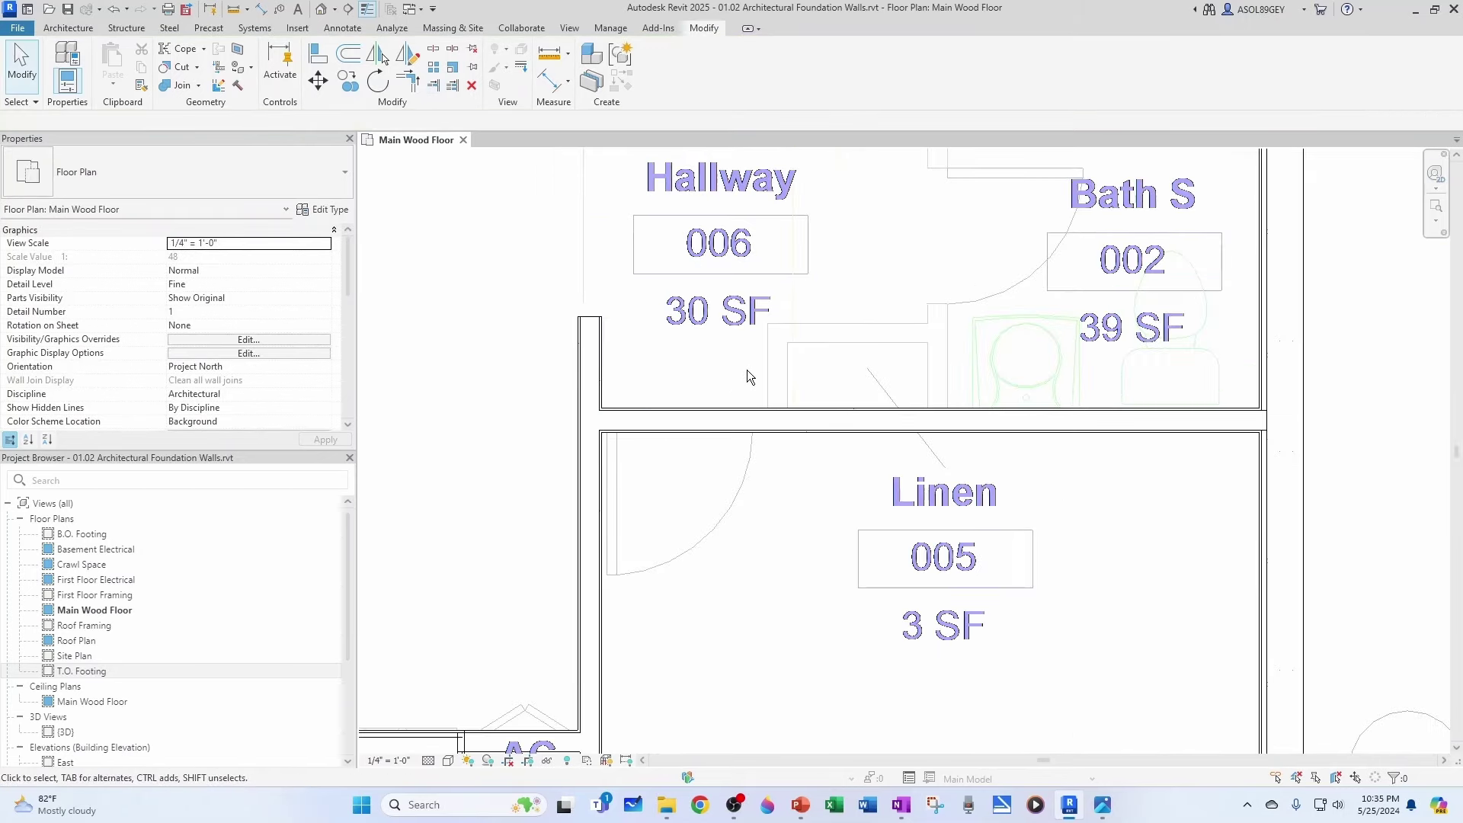
Step: Draw three connected walls of the same drywall type around the Linen closet, starting and ending on the Bath S–Bedroom S wall
{"action": "left_click", "coordinate": [739, 417]}
{"action": "key", "text": "c"}
{"action": "key", "text": "s"}
{"action": "scroll", "coordinate": [787, 388], "scroll_direction": "up", "scroll_amount": 2}
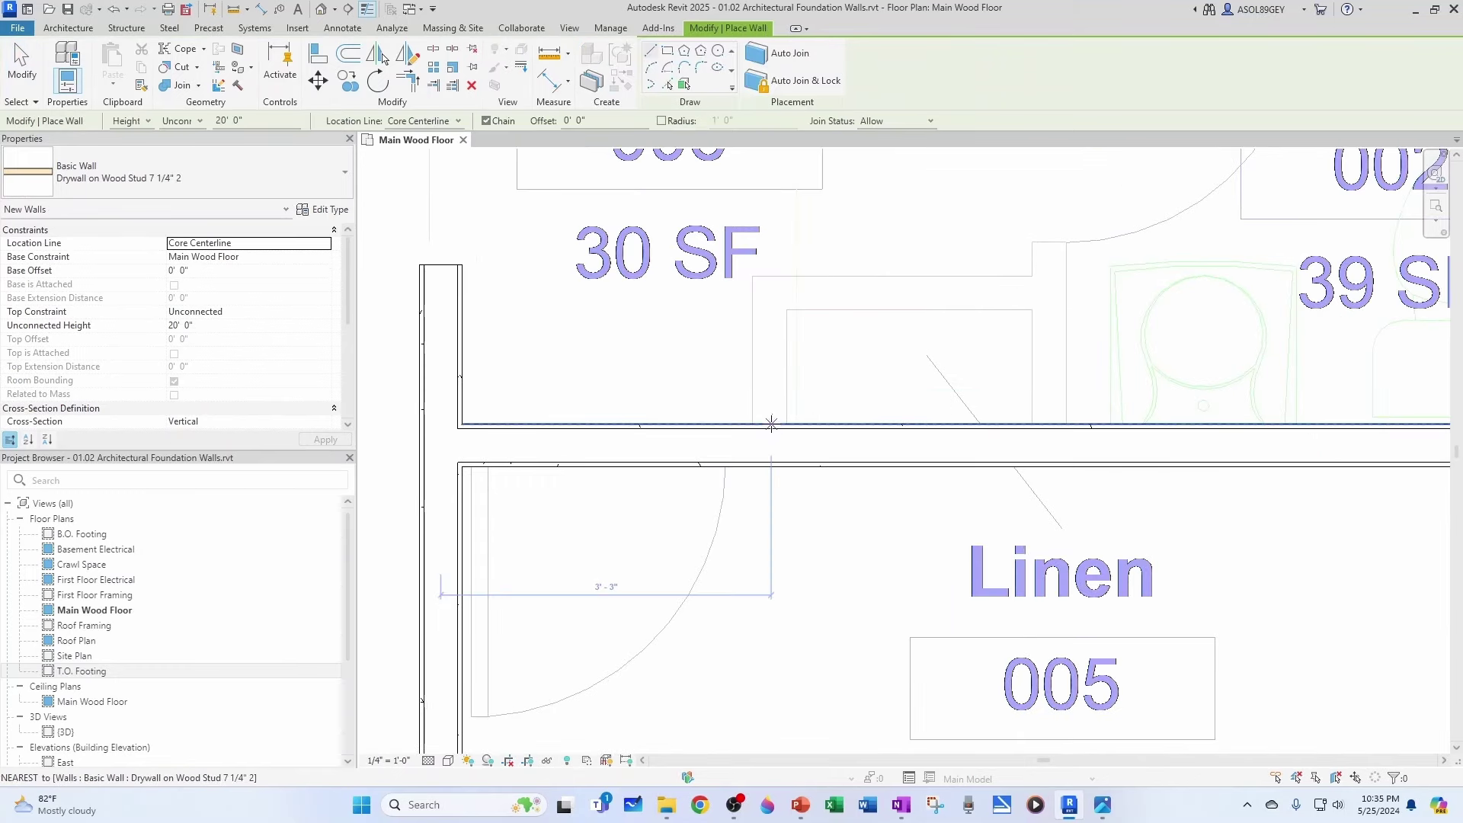
{"action": "left_click", "coordinate": [771, 424]}
{"action": "left_click", "coordinate": [771, 289]}
{"action": "left_click", "coordinate": [1050, 289]}
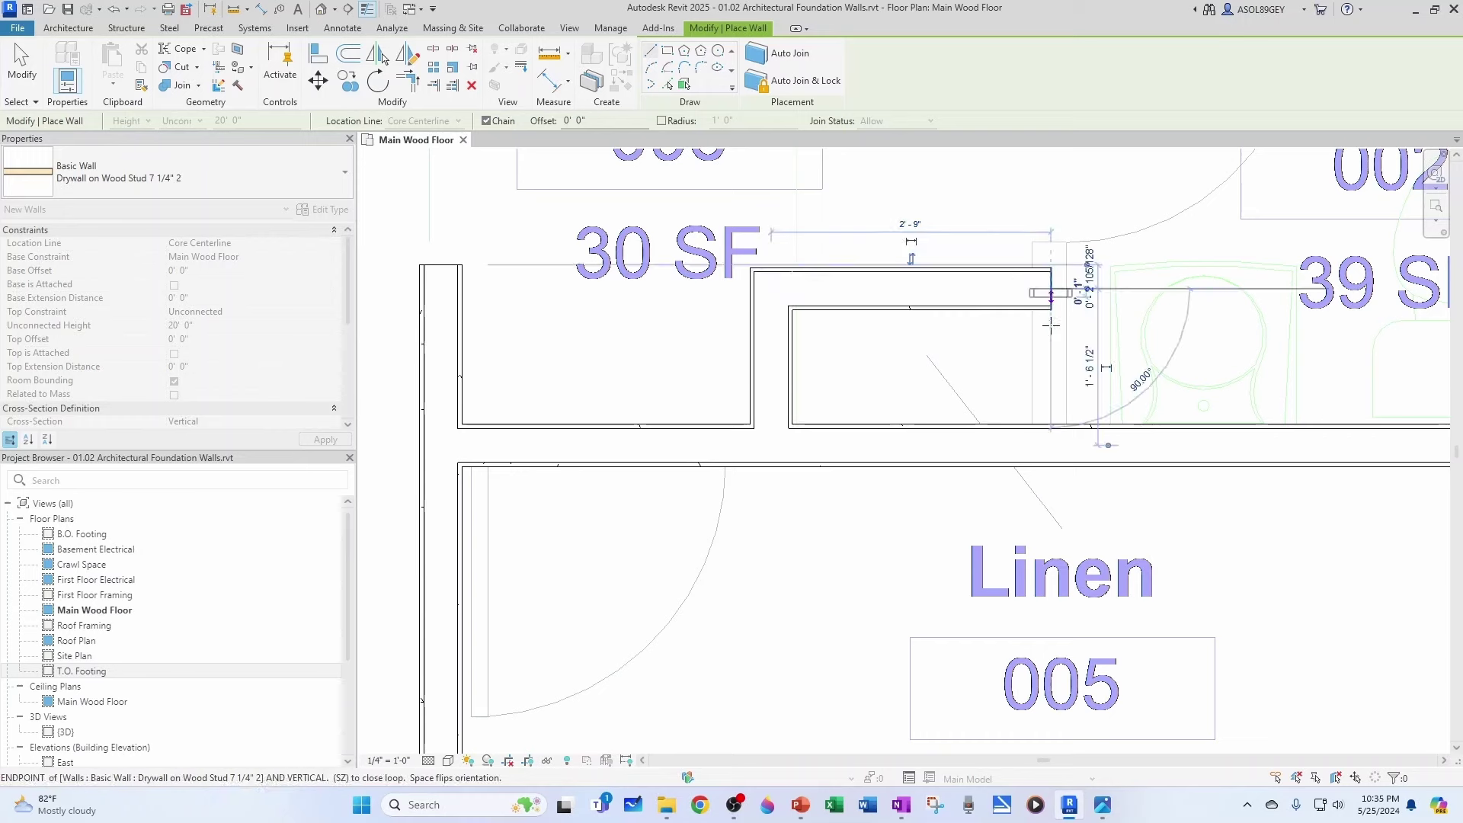
{"action": "left_click", "coordinate": [1050, 429]}
{"action": "key", "text": "Escape"}
{"action": "key", "text": "Escape"}
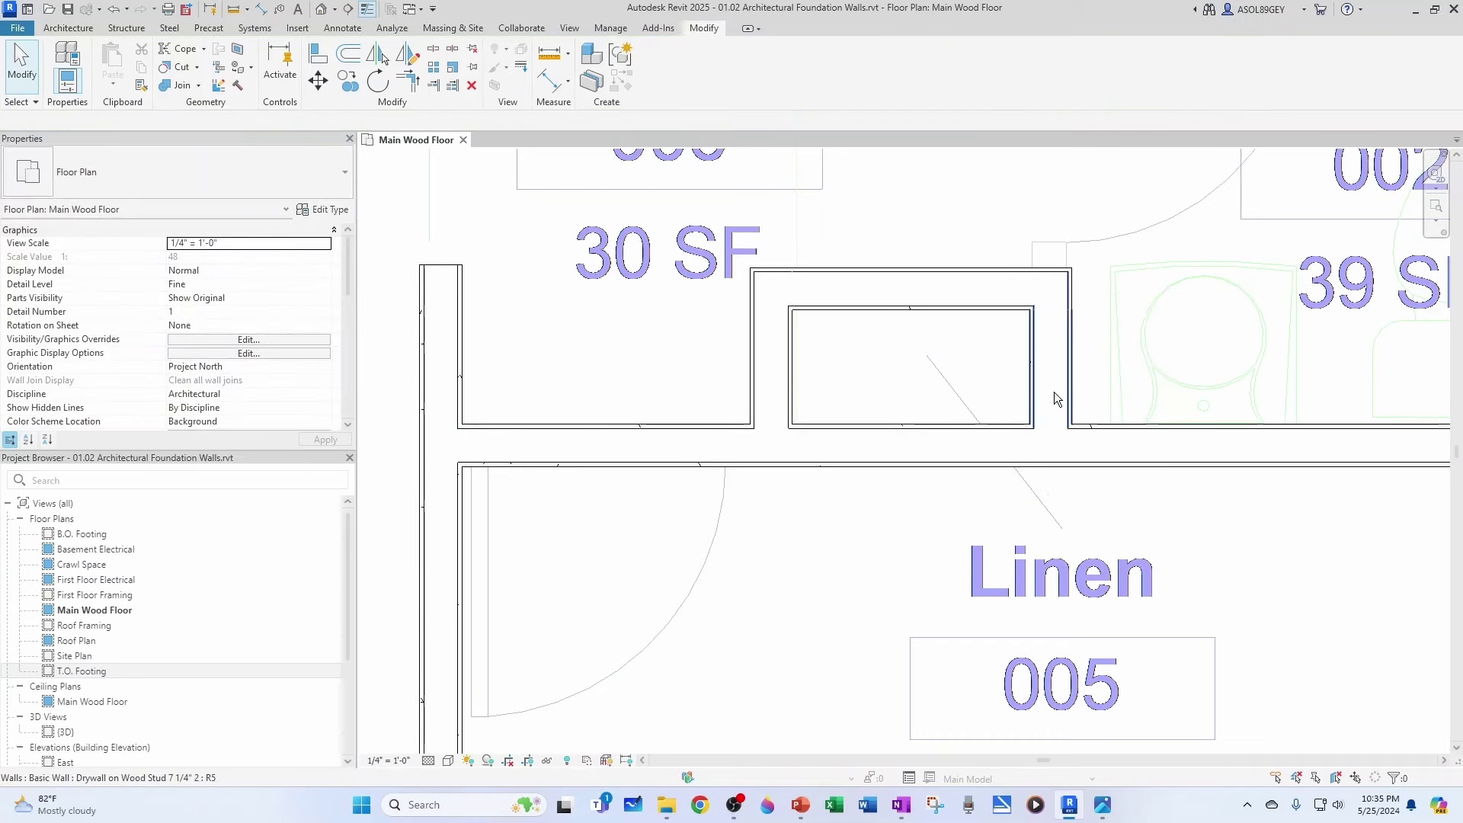
Step: Draw a drywall partition from the exterior wall across between Bedroom C and Bath S, turning up to the corner below Living N
{"action": "scroll", "coordinate": [1062, 339], "scroll_direction": "down", "scroll_amount": 4}
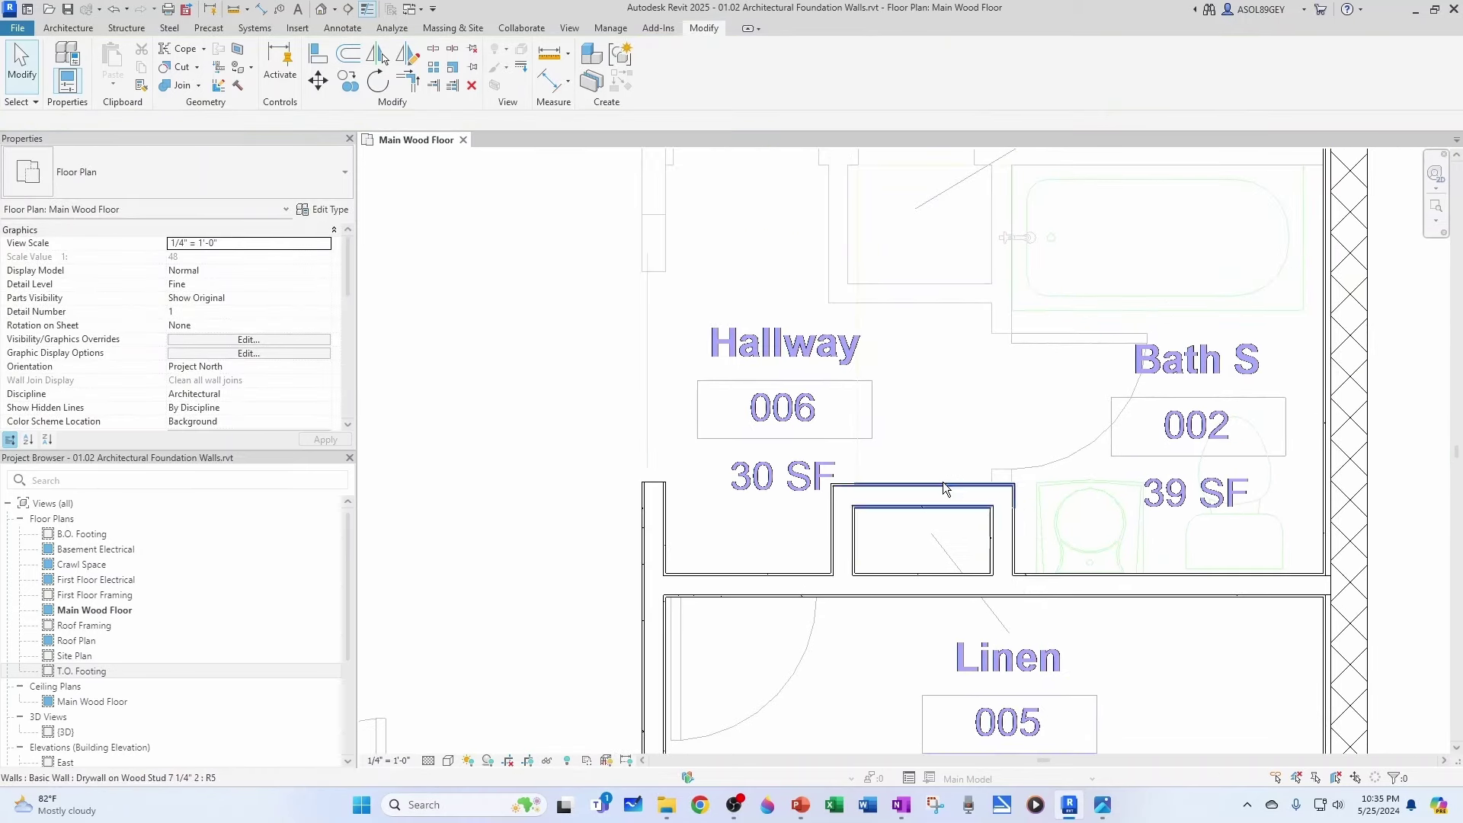
{"action": "key", "text": "w"}
{"action": "key", "text": "a"}
{"action": "scroll", "coordinate": [1013, 426], "scroll_direction": "up", "scroll_amount": 3}
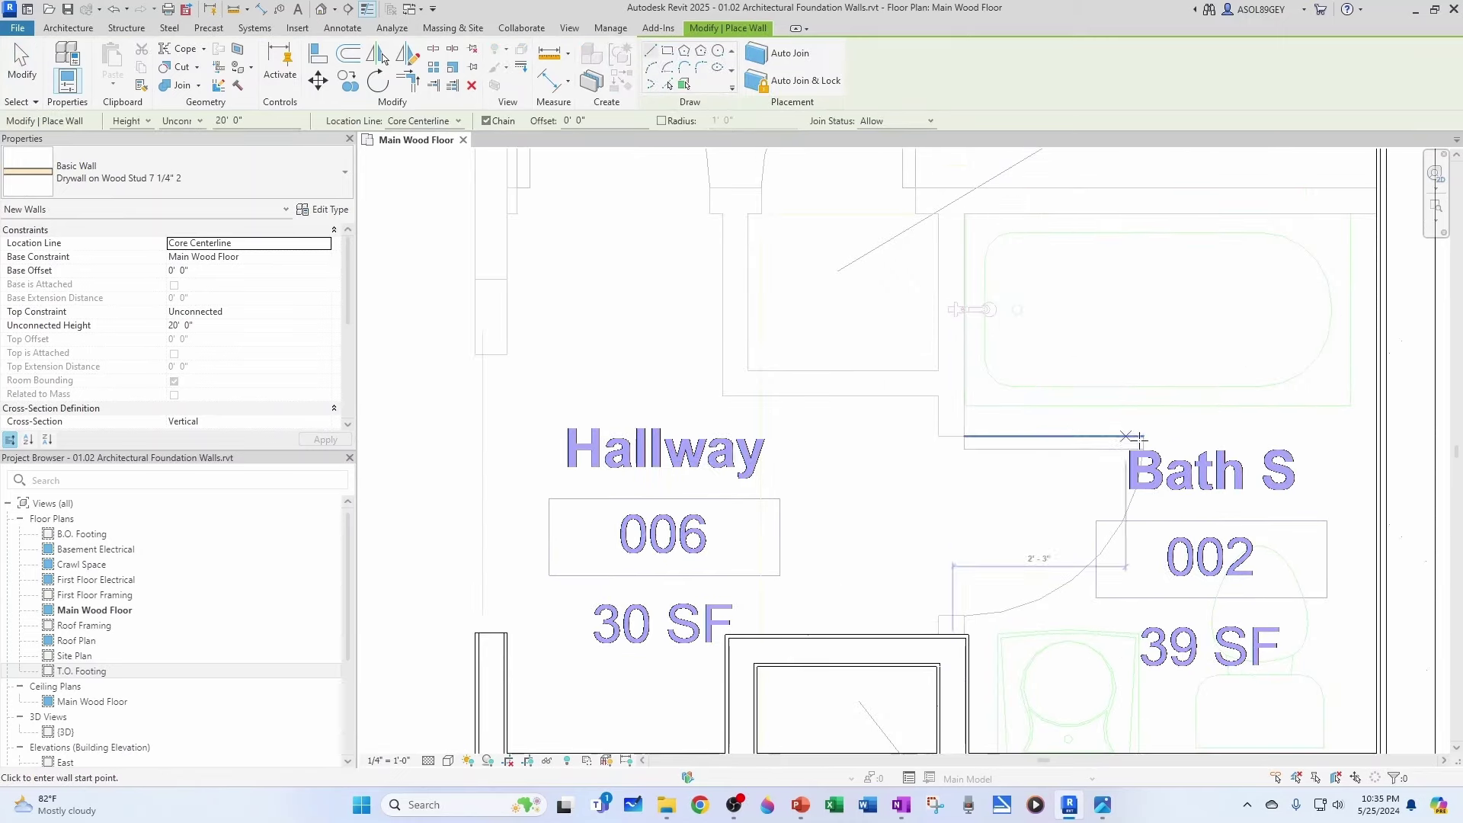
{"action": "middle_click_drag", "start_coordinate": [1258, 336], "coordinate": [1168, 457]}
{"action": "scroll", "coordinate": [1186, 404], "scroll_direction": "up", "scroll_amount": 1}
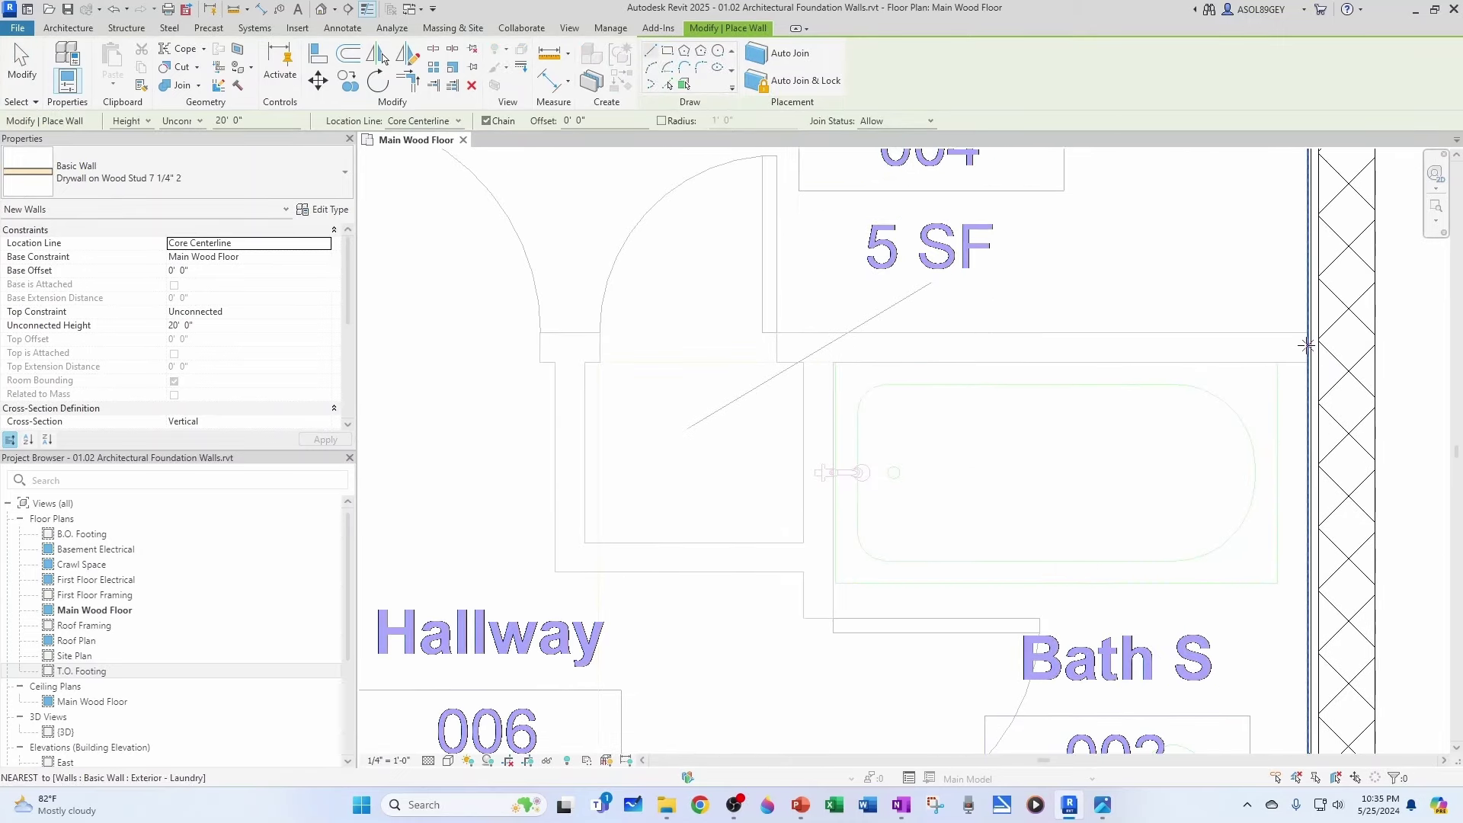
{"action": "left_click", "coordinate": [1307, 347]}
{"action": "scroll", "coordinate": [654, 348], "scroll_direction": "down", "scroll_amount": 2}
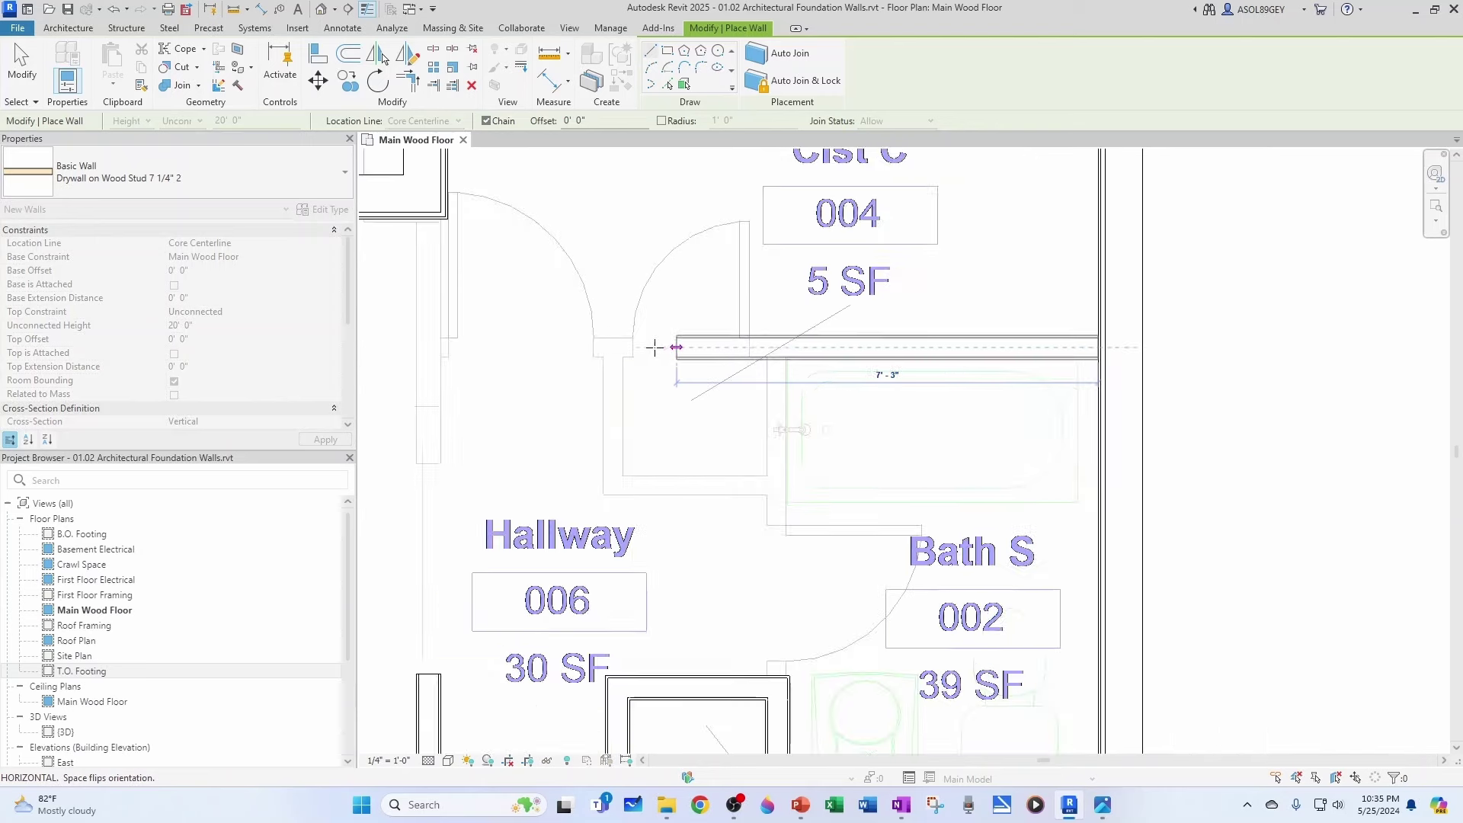
{"action": "left_click", "coordinate": [428, 347]}
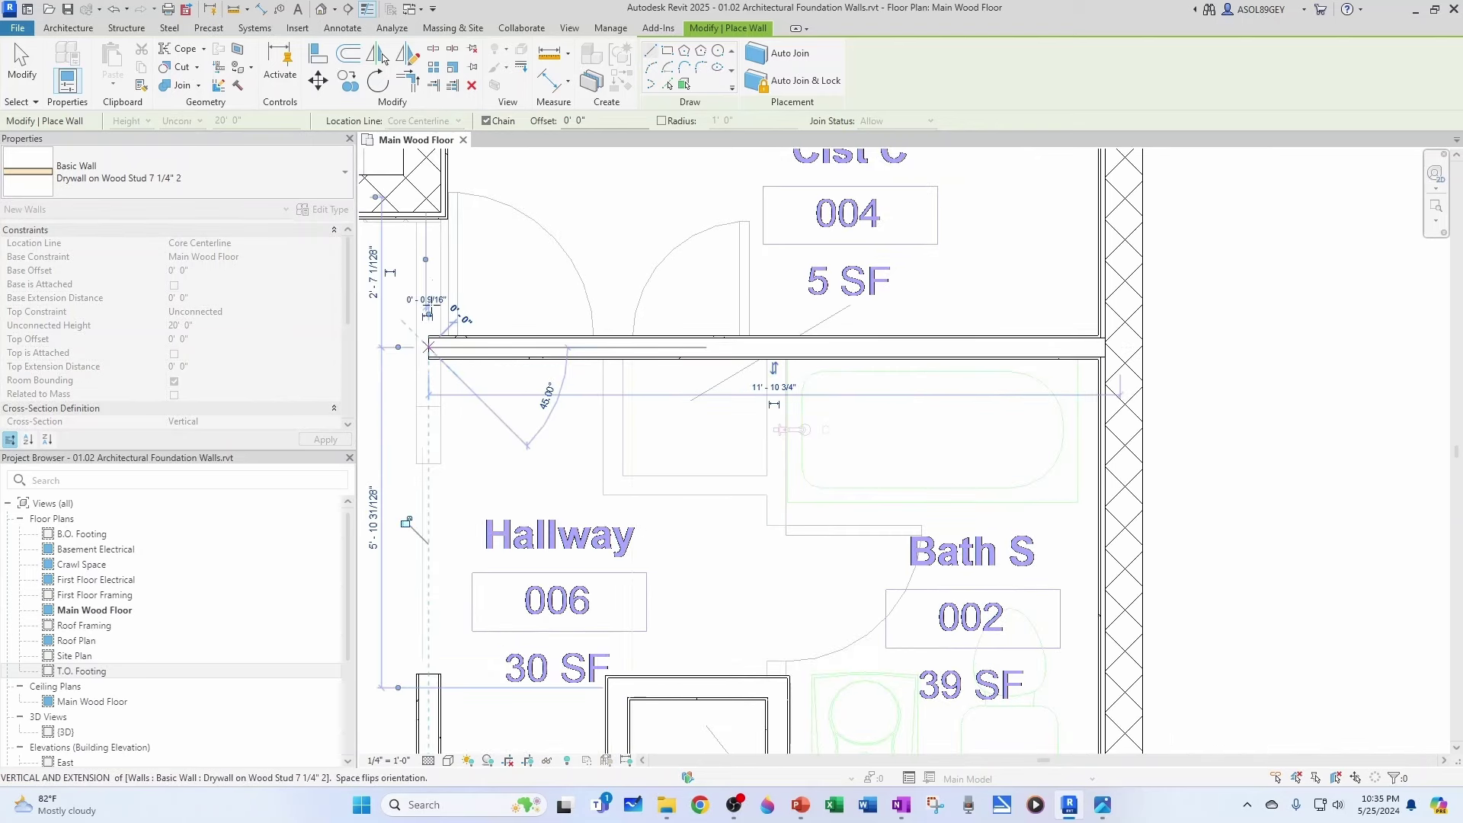
{"action": "left_click", "coordinate": [428, 219]}
{"action": "key", "text": "Escape"}
{"action": "key", "text": "Escape"}
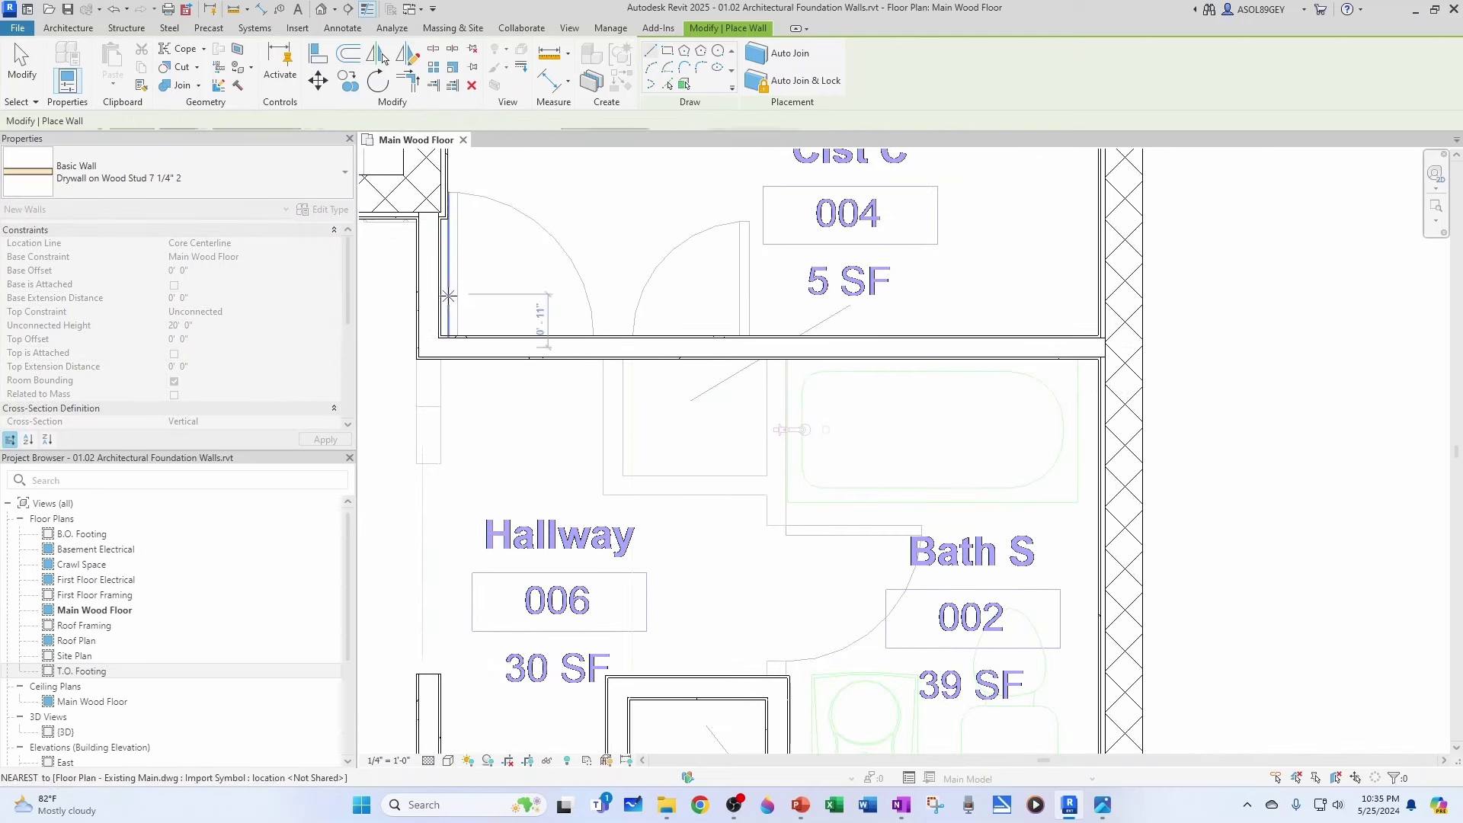
Step: Stretch the short vertical wall beside the Hallway down to the edge of the opening toward Living S, about 4' 7" long
{"action": "scroll", "coordinate": [429, 305], "scroll_direction": "down", "scroll_amount": 2}
{"action": "left_click", "coordinate": [428, 307]}
{"action": "scroll", "coordinate": [428, 346], "scroll_direction": "up", "scroll_amount": 3}
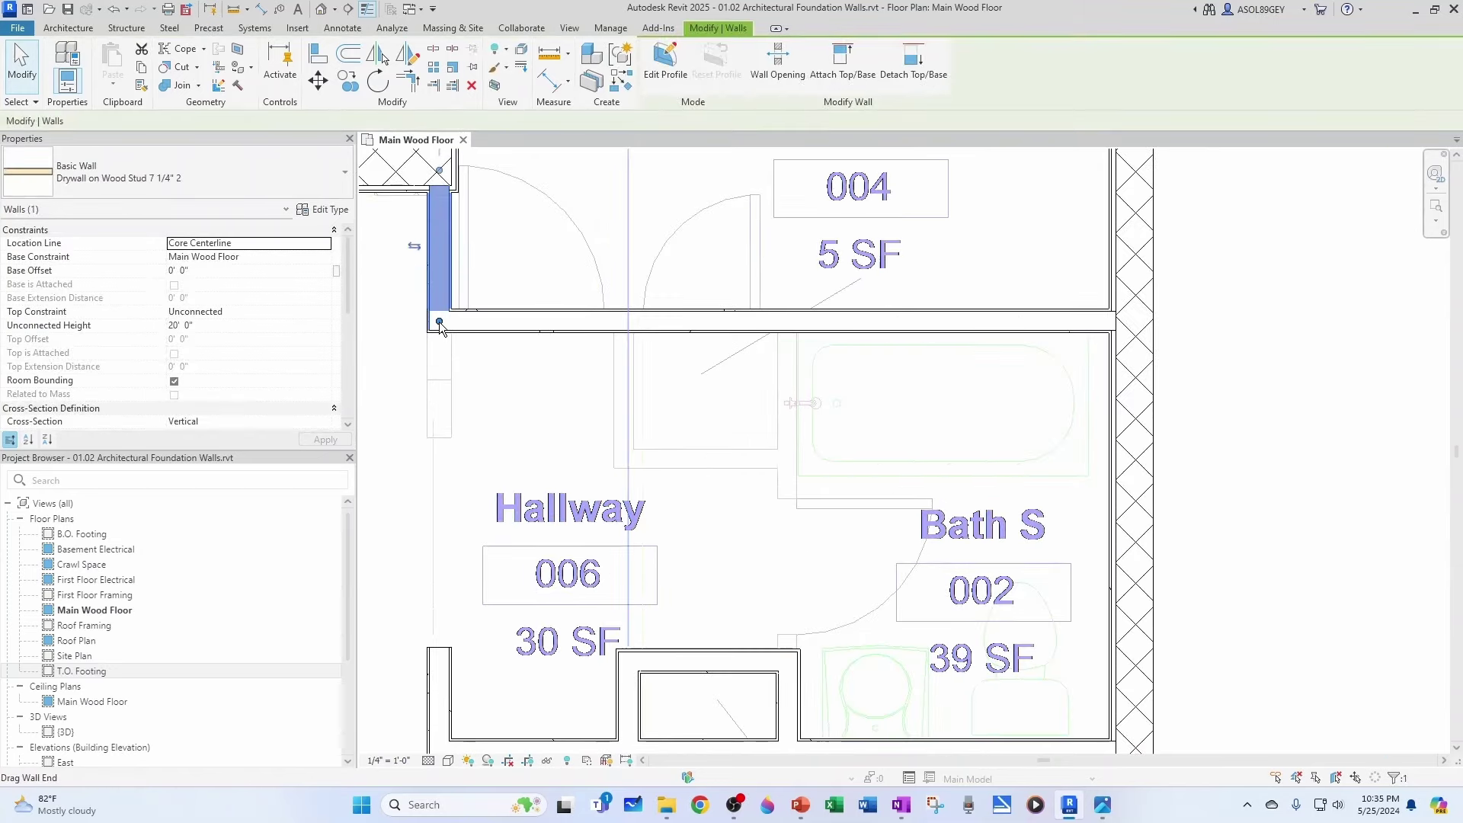
{"action": "left_click_drag", "start_coordinate": [439, 321], "coordinate": [437, 349]}
{"action": "left_click_drag", "start_coordinate": [437, 403], "coordinate": [438, 436]}
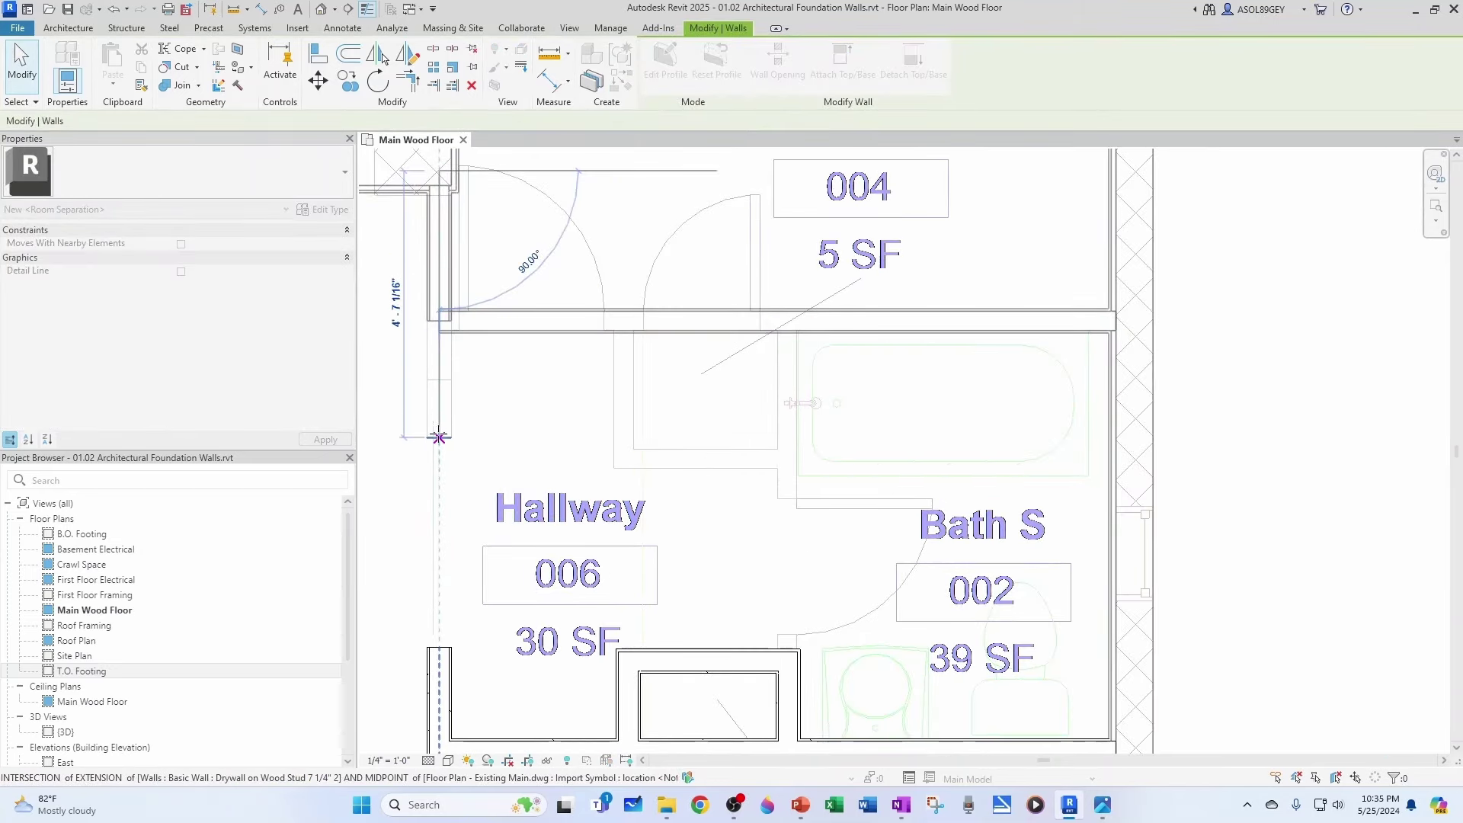
{"action": "left_click", "coordinate": [528, 373]}
Step: Draw three connected drywall partitions around the Clst C closet, starting and ending on the wall above the Hallway and Bath S
{"action": "scroll", "coordinate": [528, 374], "scroll_direction": "down", "scroll_amount": 1}
{"action": "key", "text": "w"}
{"action": "key", "text": "a"}
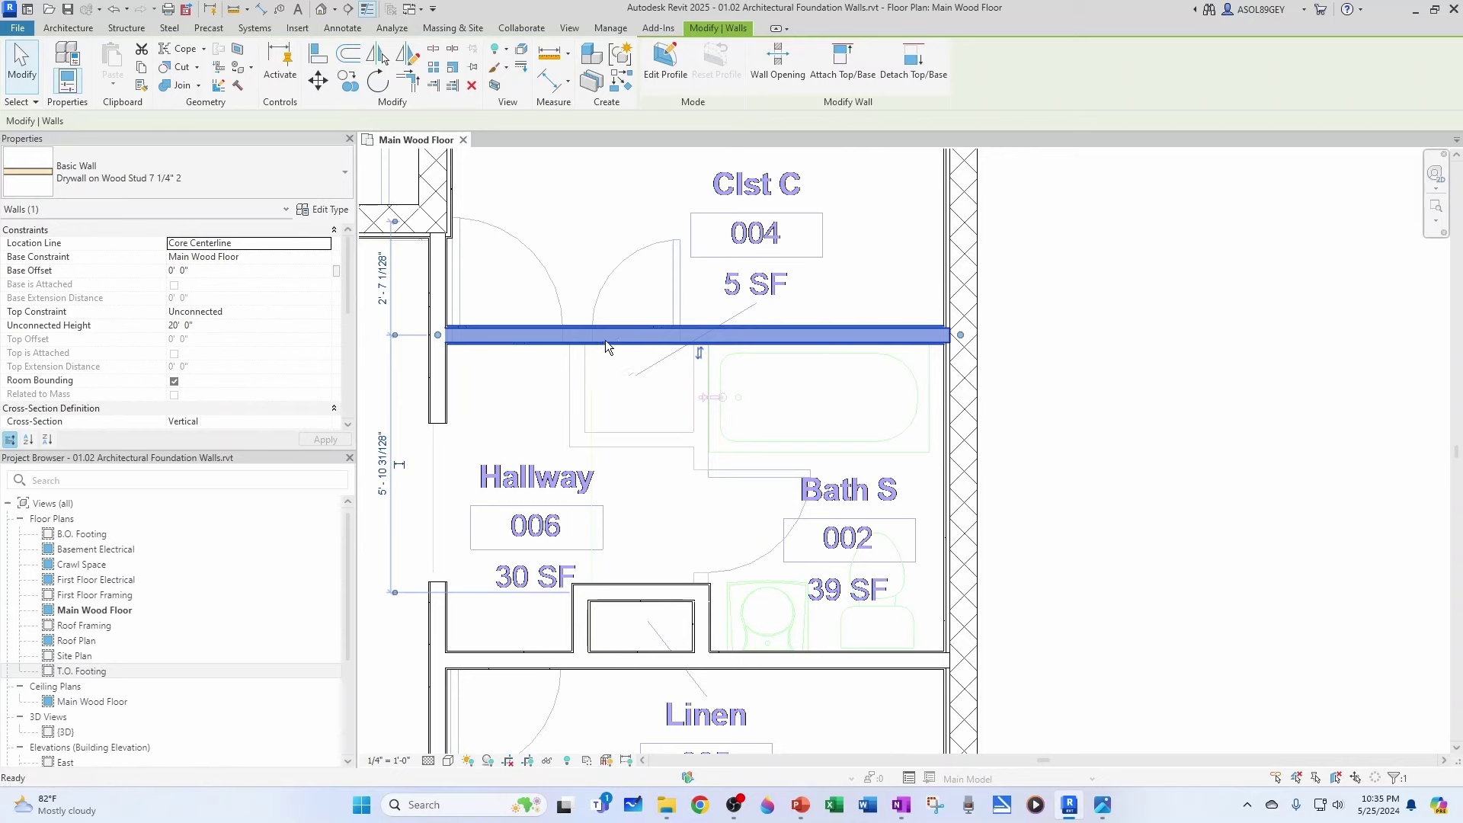
{"action": "scroll", "coordinate": [611, 340], "scroll_direction": "up", "scroll_amount": 2}
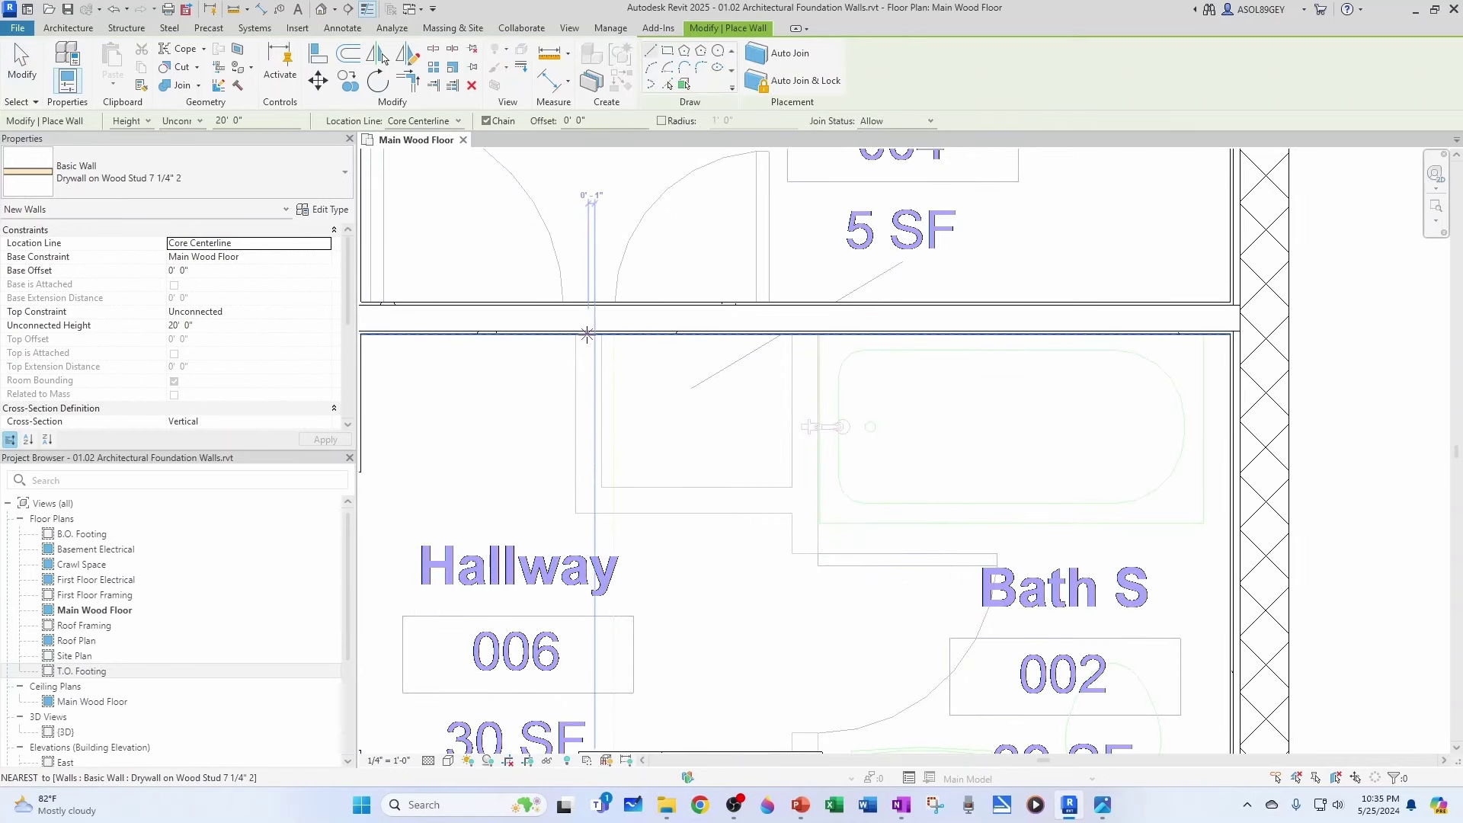
{"action": "left_click", "coordinate": [587, 334]}
{"action": "left_click", "coordinate": [588, 501]}
{"action": "left_click", "coordinate": [806, 500]}
{"action": "left_click", "coordinate": [806, 318]}
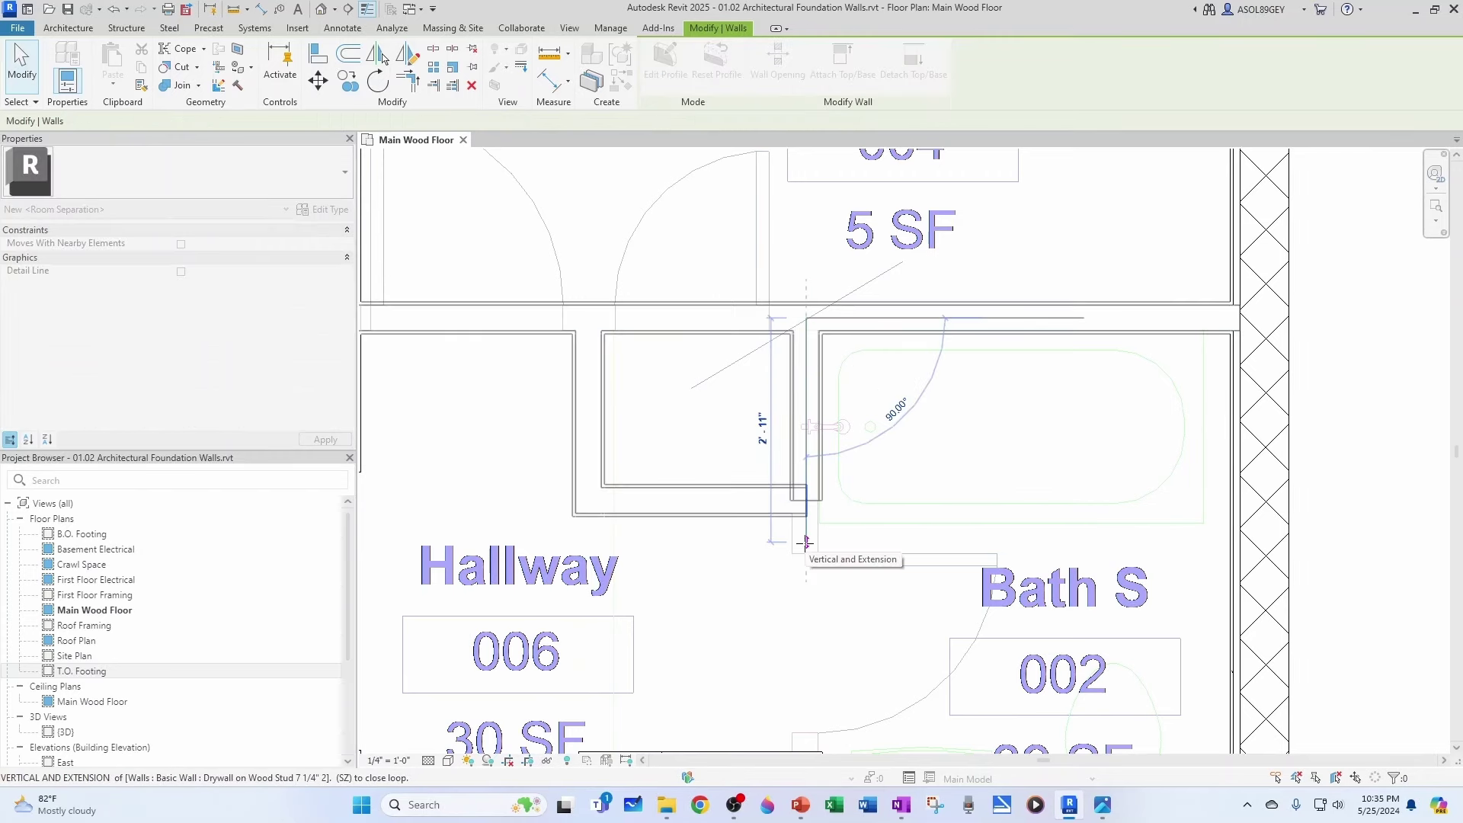
Step: Extend the vertical wall between the Clst C closet and the bathtub down to join the Linen closet
{"action": "left_click", "coordinate": [806, 542]}
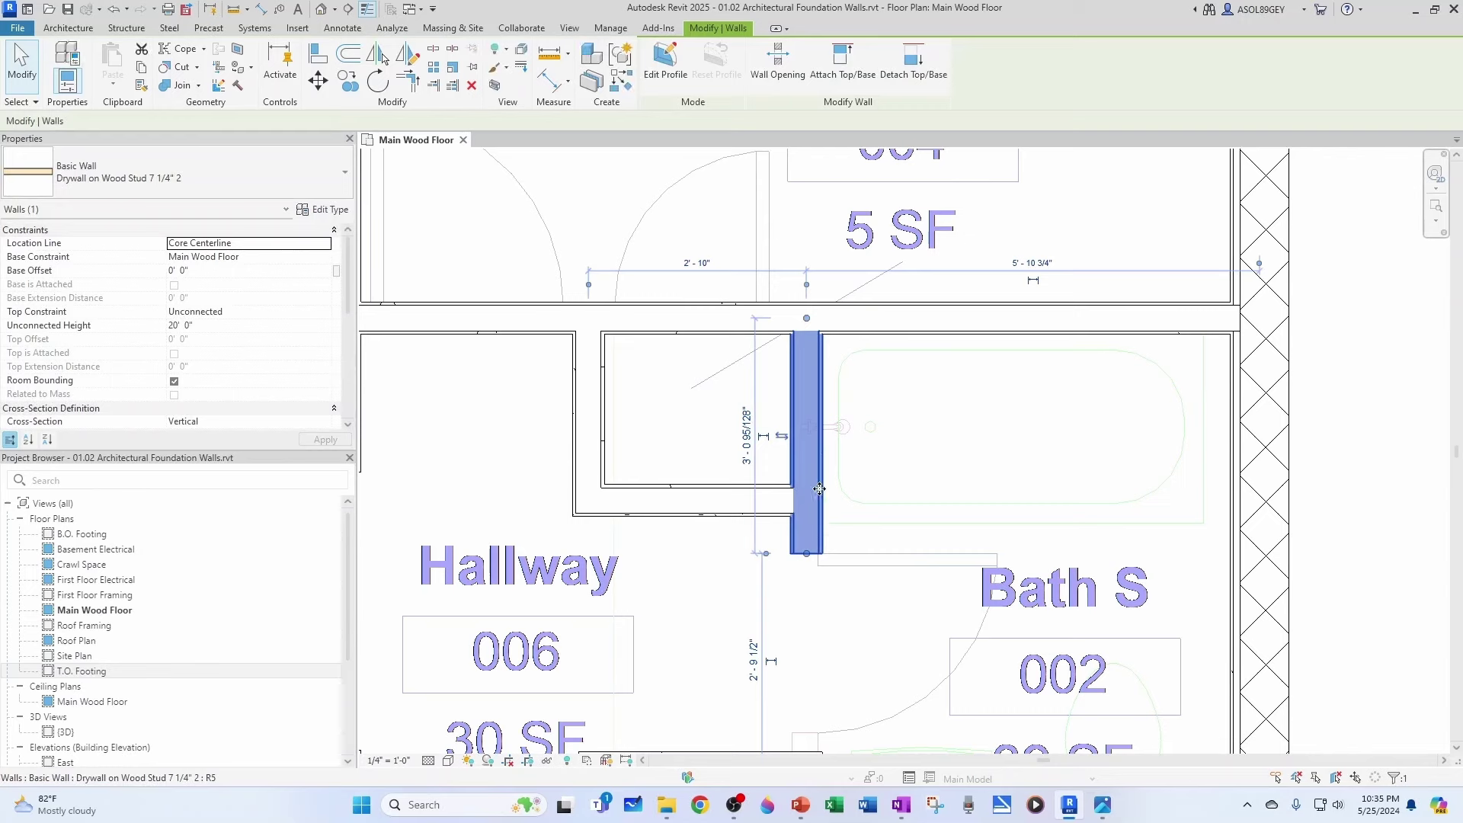
{"action": "scroll", "coordinate": [807, 533], "scroll_direction": "down", "scroll_amount": 2}
{"action": "scroll", "coordinate": [816, 533], "scroll_direction": "up", "scroll_amount": 2}
{"action": "left_click_drag", "start_coordinate": [810, 520], "coordinate": [809, 680]}
{"action": "left_click", "coordinate": [866, 565]}
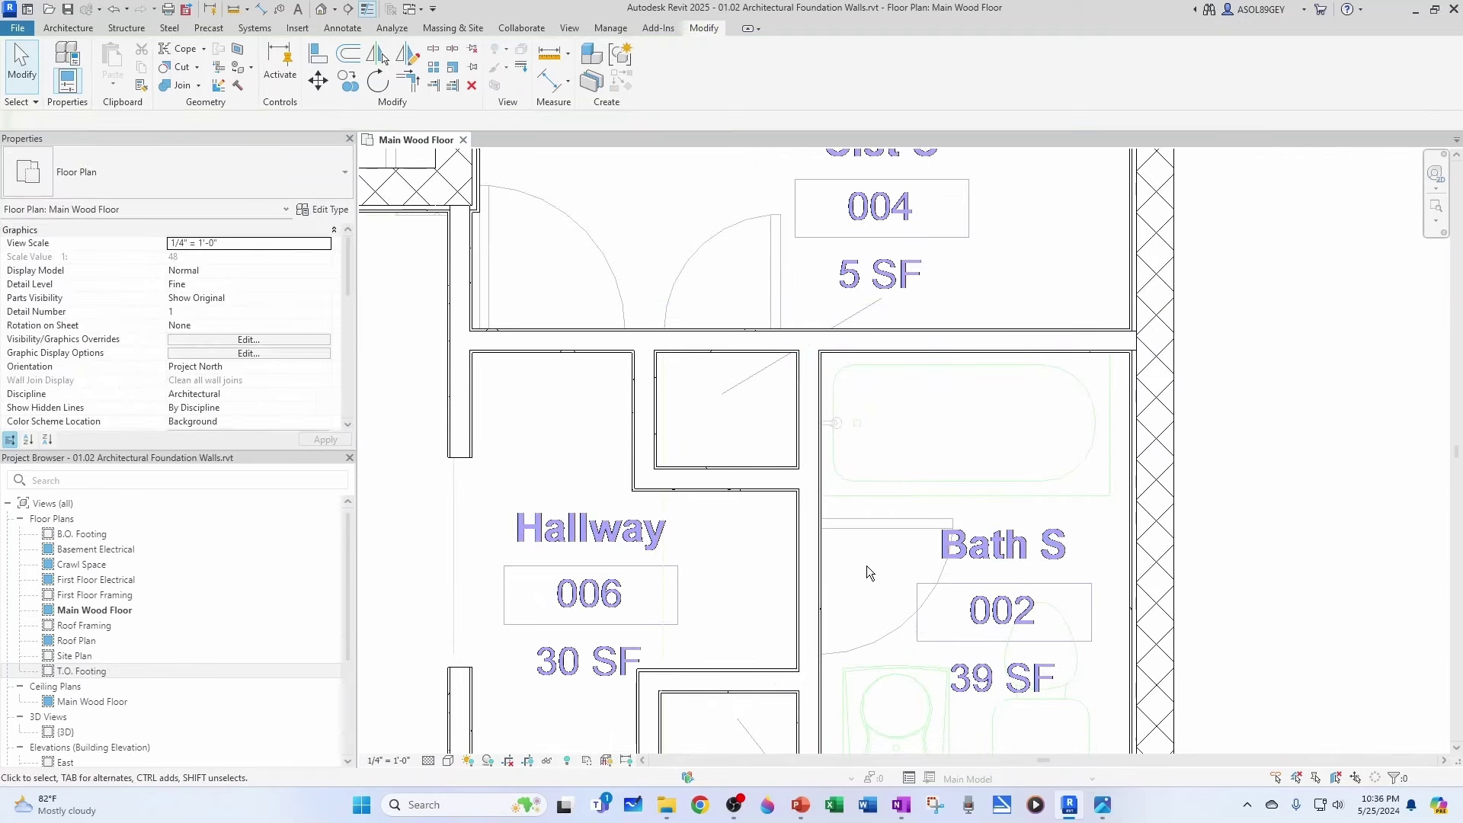
Step: Draw a short Exterior - Florida Room wall outward from the building's lower-left corner, with location line set to Finish Face: Exterior
{"action": "scroll", "coordinate": [863, 564], "scroll_direction": "down", "scroll_amount": 1}
{"action": "middle_click_drag", "start_coordinate": [769, 588], "coordinate": [791, 511]}
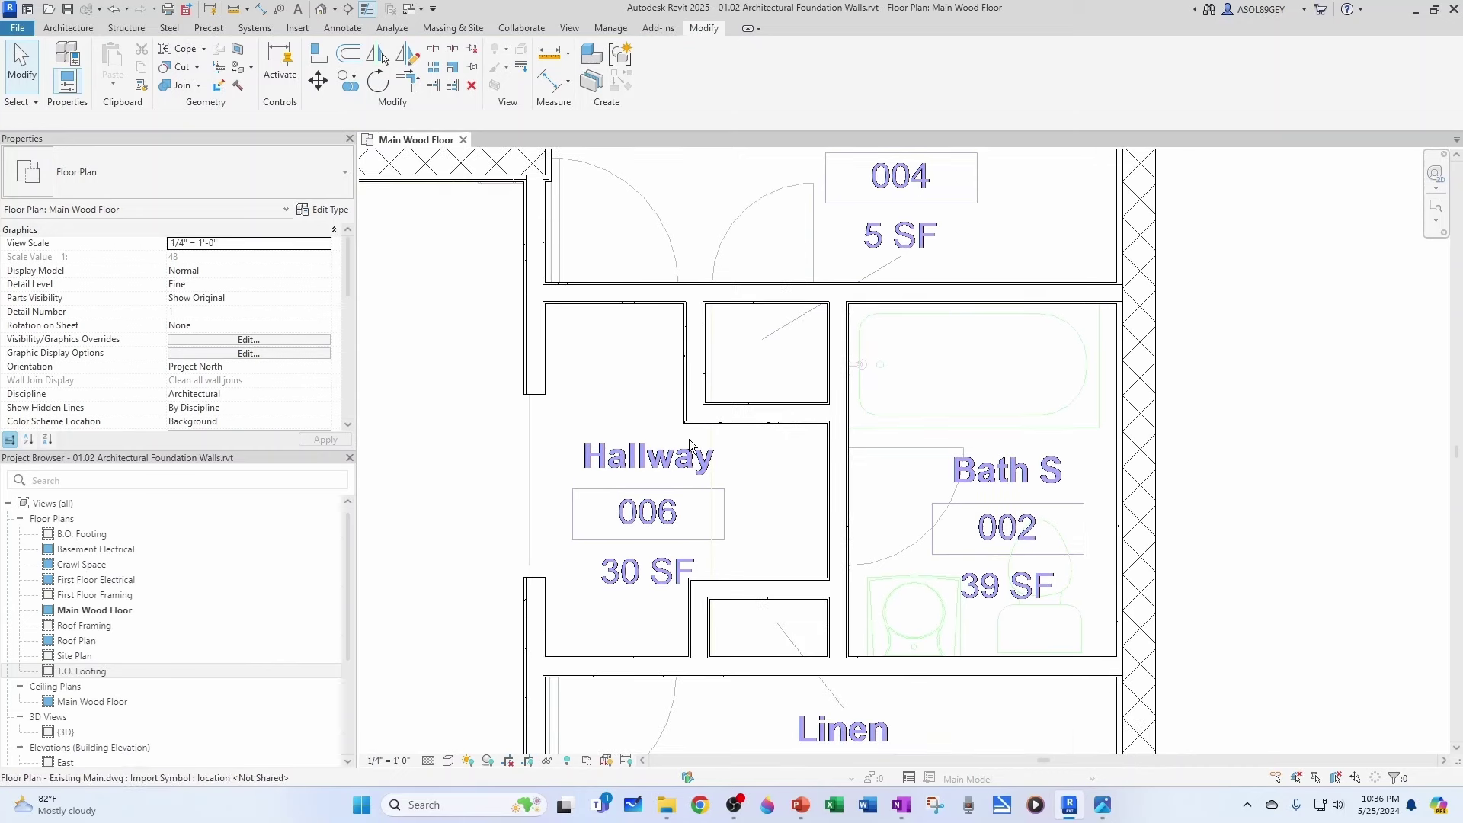
{"action": "scroll", "coordinate": [690, 442], "scroll_direction": "down", "scroll_amount": 2}
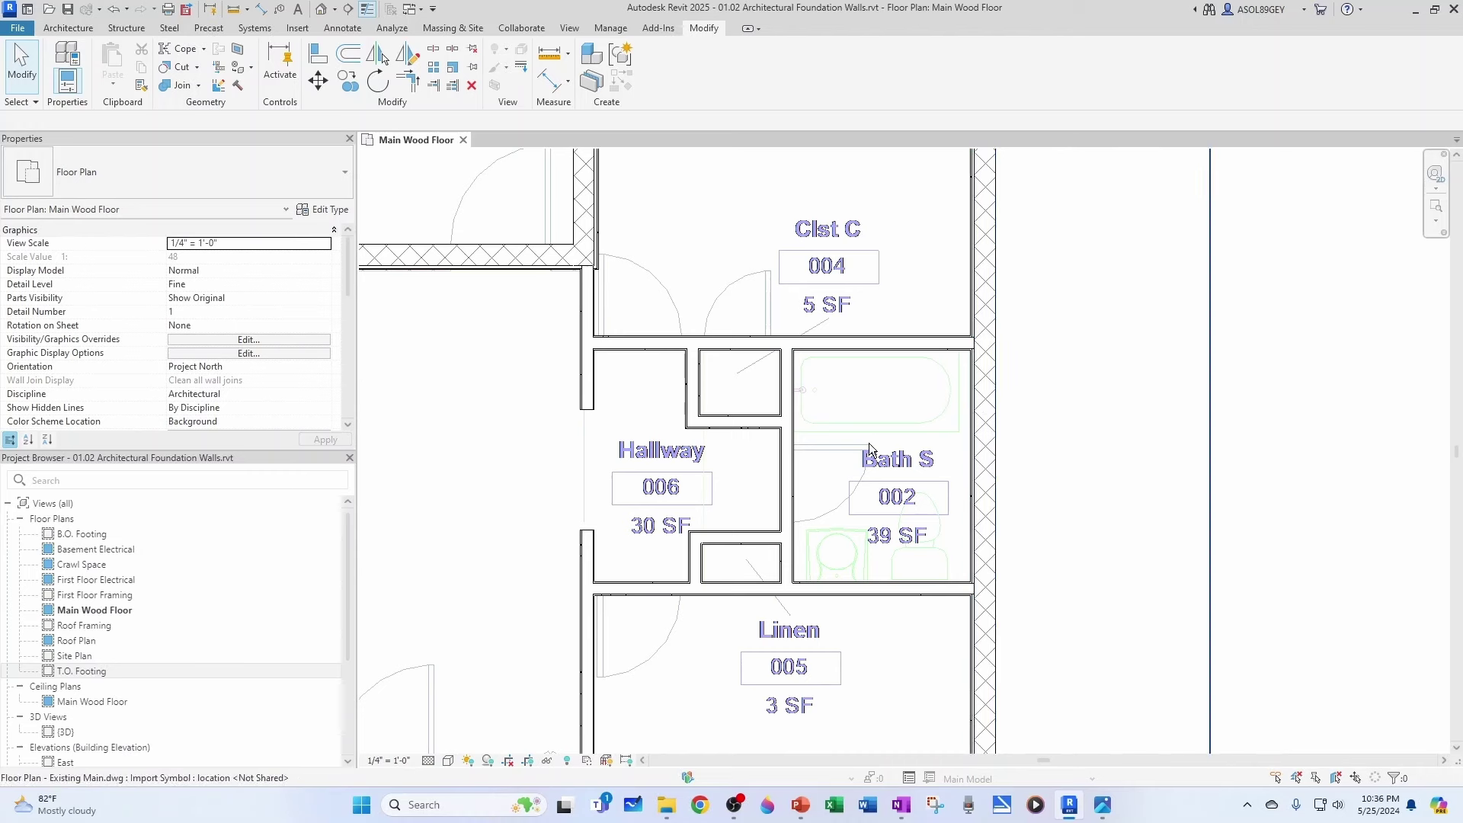
{"action": "scroll", "coordinate": [869, 448], "scroll_direction": "down", "scroll_amount": 4}
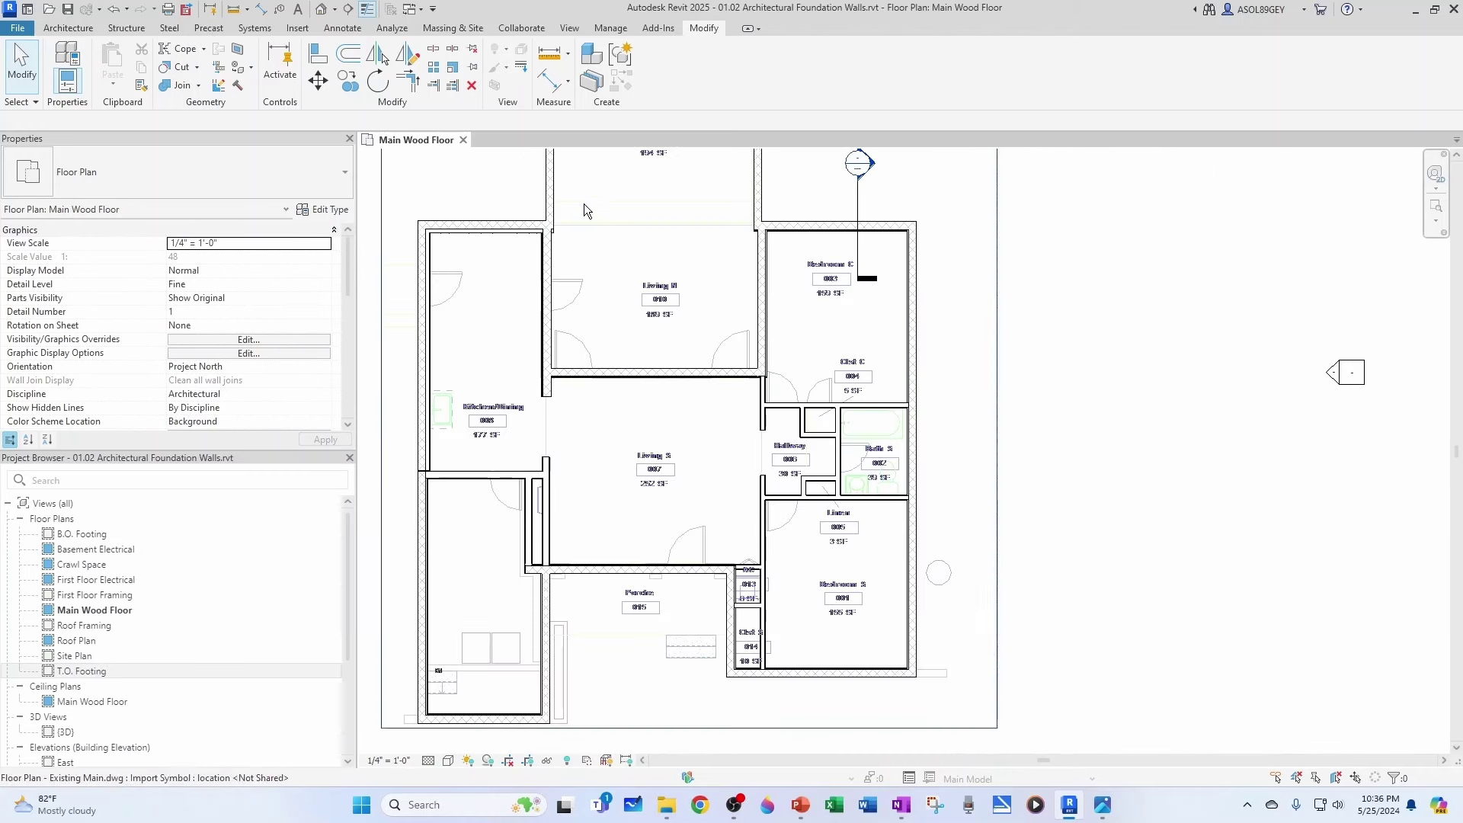
{"action": "left_click", "coordinate": [555, 194]}
{"action": "key", "text": "c"}
{"action": "key", "text": "s"}
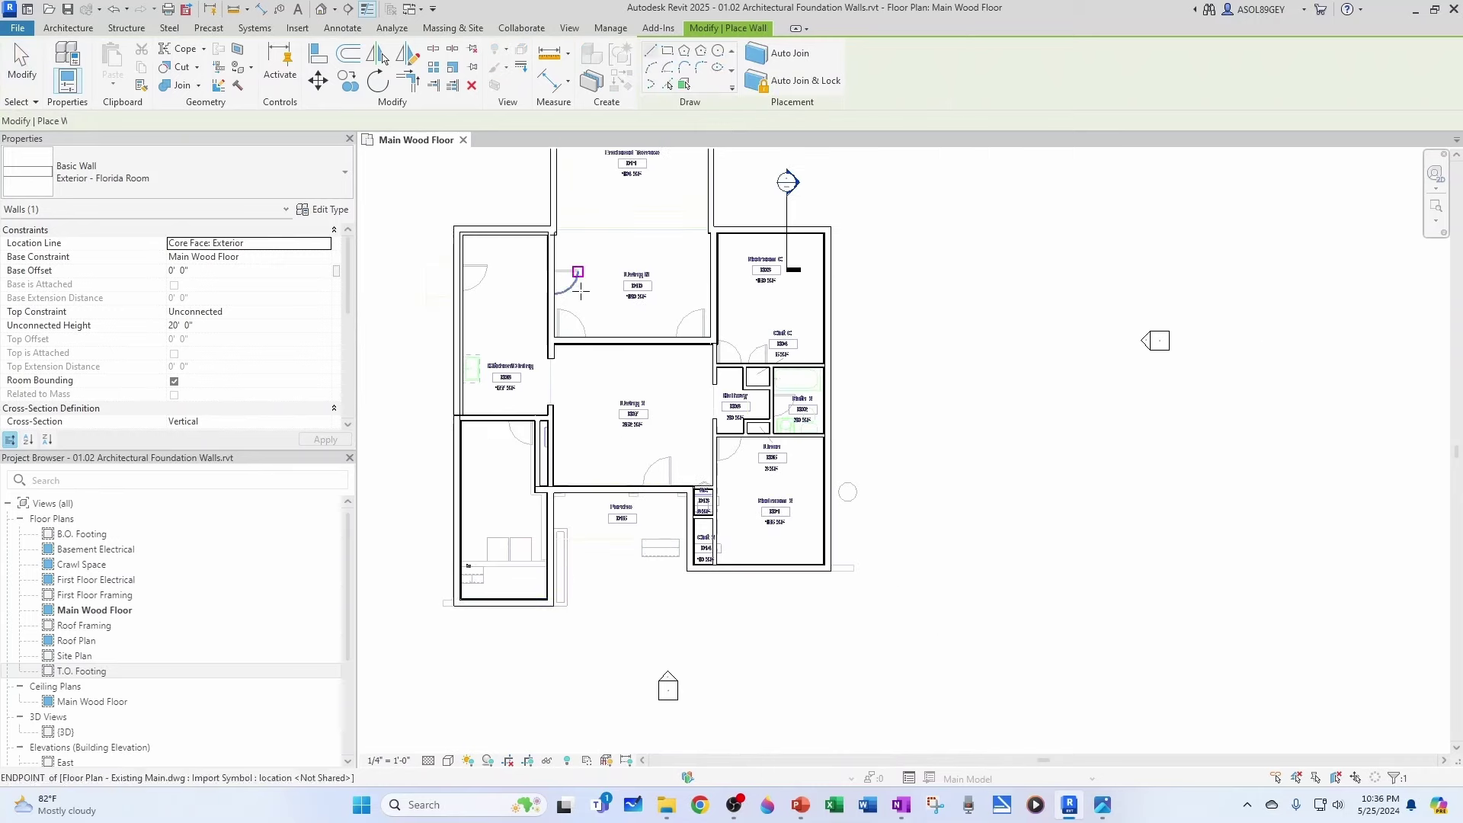
{"action": "scroll", "coordinate": [419, 663], "scroll_direction": "up", "scroll_amount": 5}
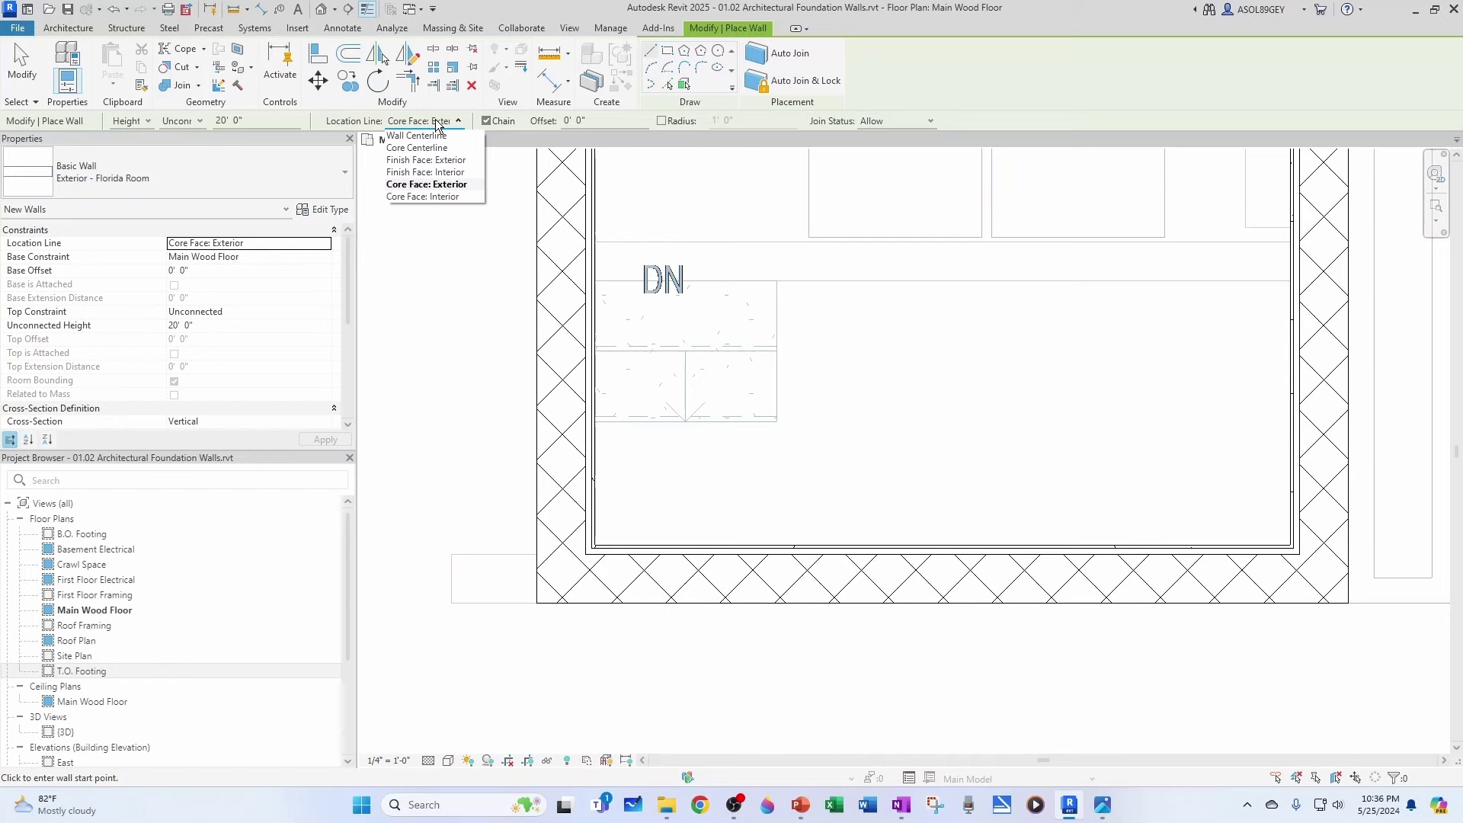
{"action": "left_click", "coordinate": [536, 603]}
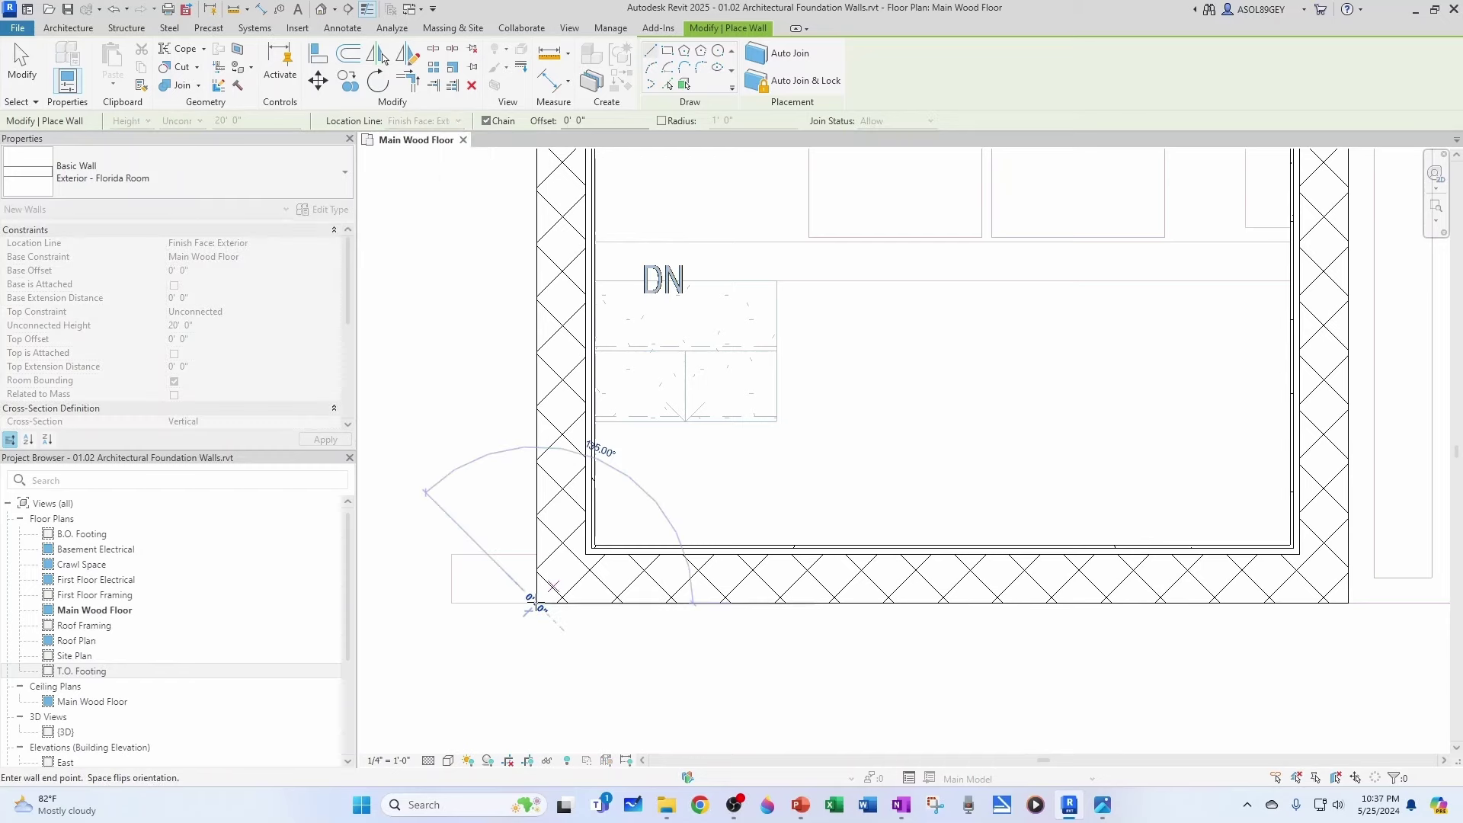
{"action": "scroll", "coordinate": [457, 604], "scroll_direction": "down", "scroll_amount": 3}
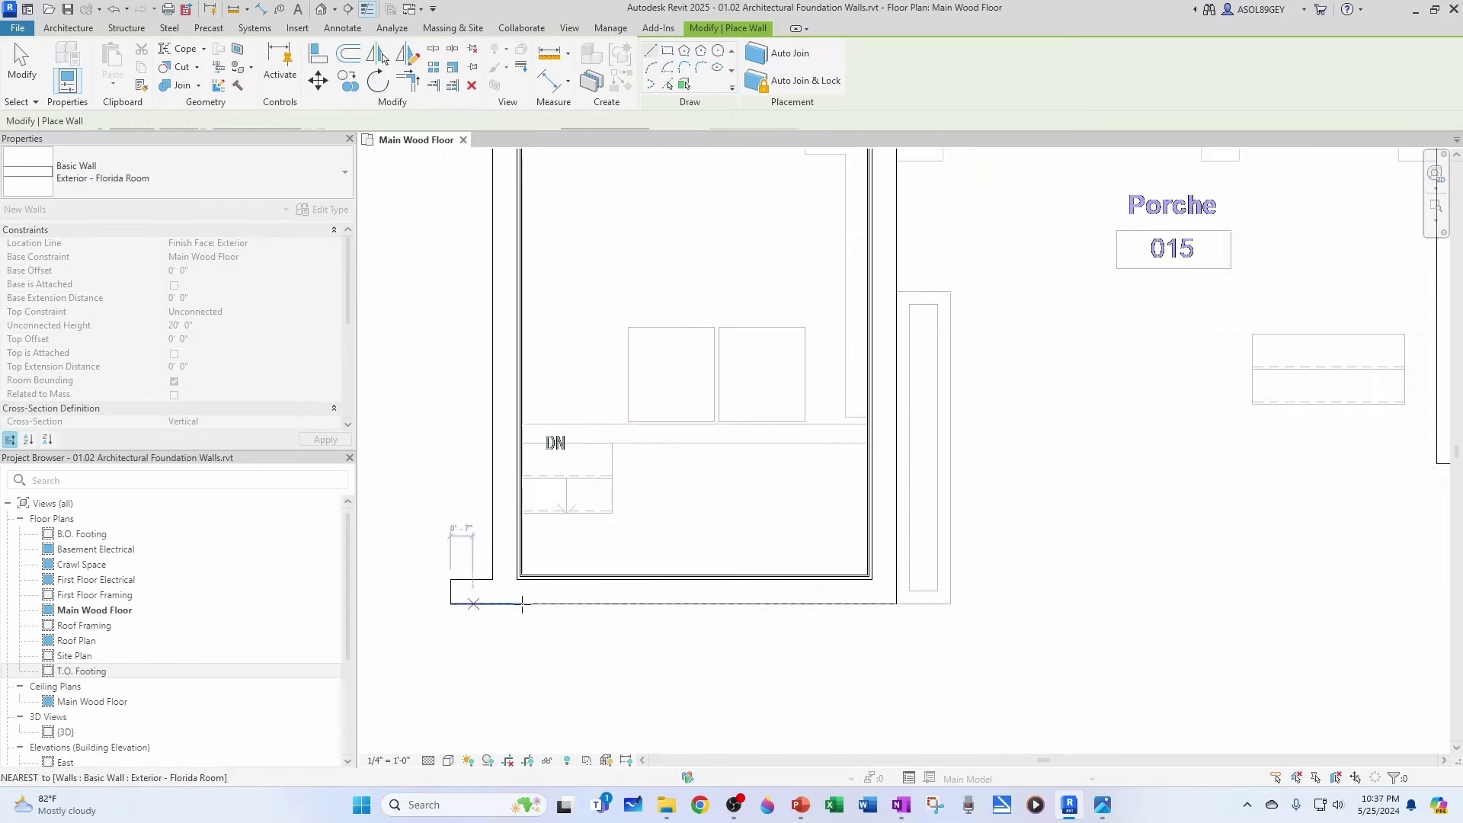
{"action": "key", "text": "Escape"}
Step: Draw a short Exterior - Florida Room wall outward from Bedroom S's lower exterior corner to the end of the traced outline
{"action": "middle_click_drag", "start_coordinate": [1156, 608], "coordinate": [751, 590]}
{"action": "scroll", "coordinate": [762, 587], "scroll_direction": "down", "scroll_amount": 2}
{"action": "middle_click_drag", "start_coordinate": [1029, 571], "coordinate": [724, 581]}
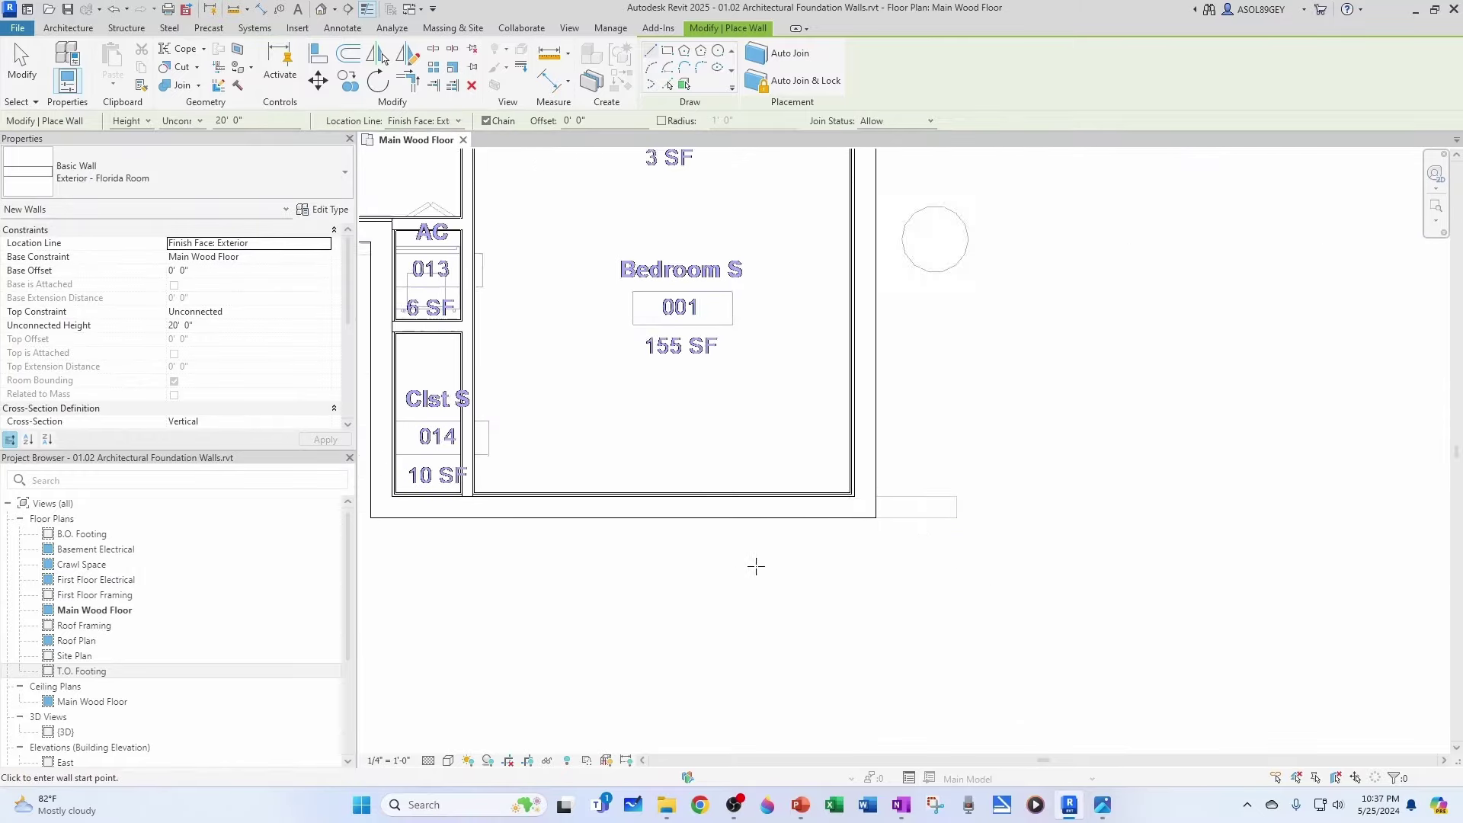
{"action": "scroll", "coordinate": [848, 523], "scroll_direction": "up", "scroll_amount": 4}
{"action": "left_click", "coordinate": [851, 513]}
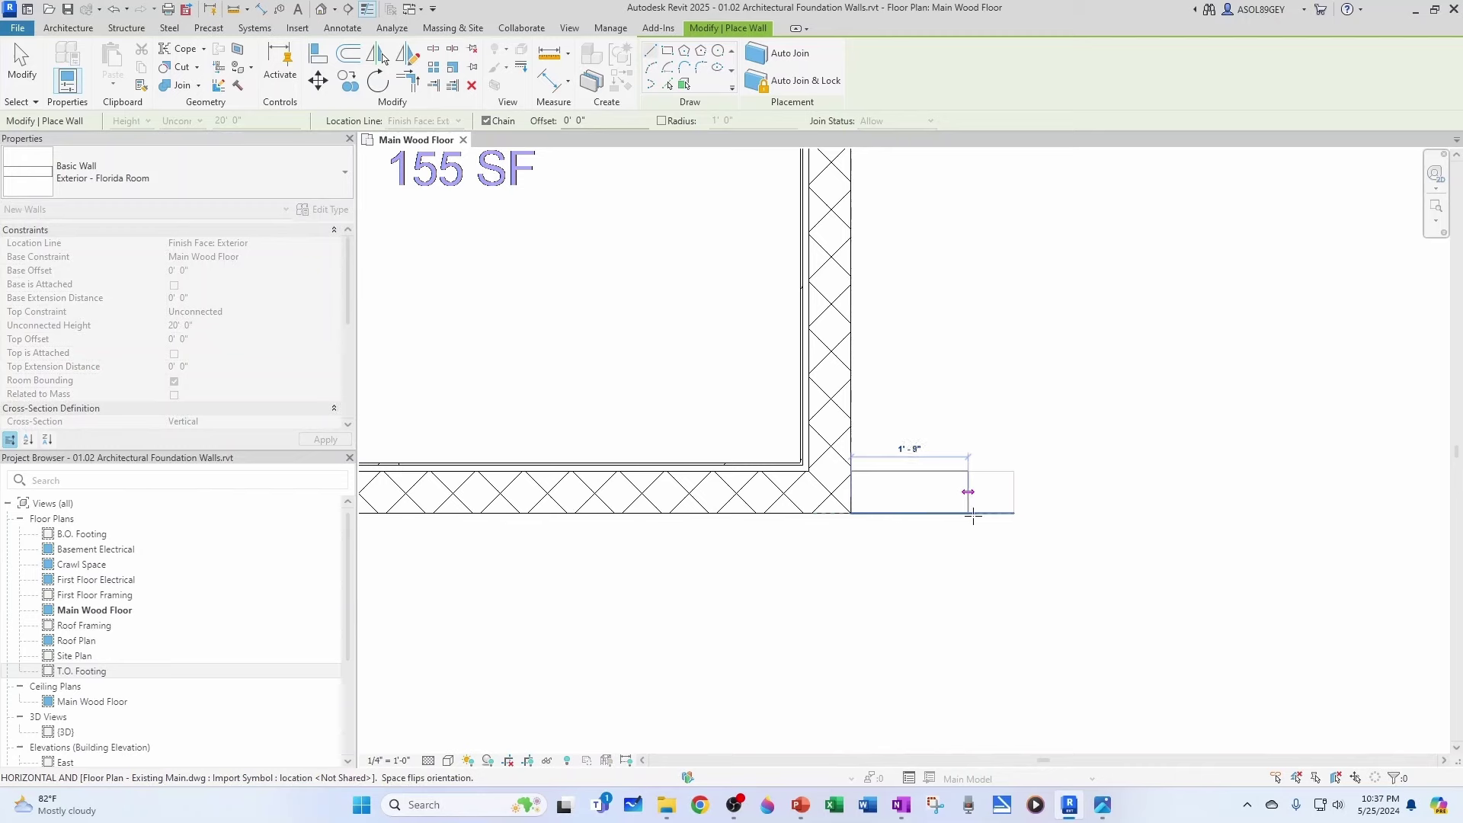
{"action": "left_click", "coordinate": [1013, 513]}
{"action": "key", "text": "Escape"}
{"action": "key", "text": "Escape"}
{"action": "scroll", "coordinate": [950, 569], "scroll_direction": "down", "scroll_amount": 6}
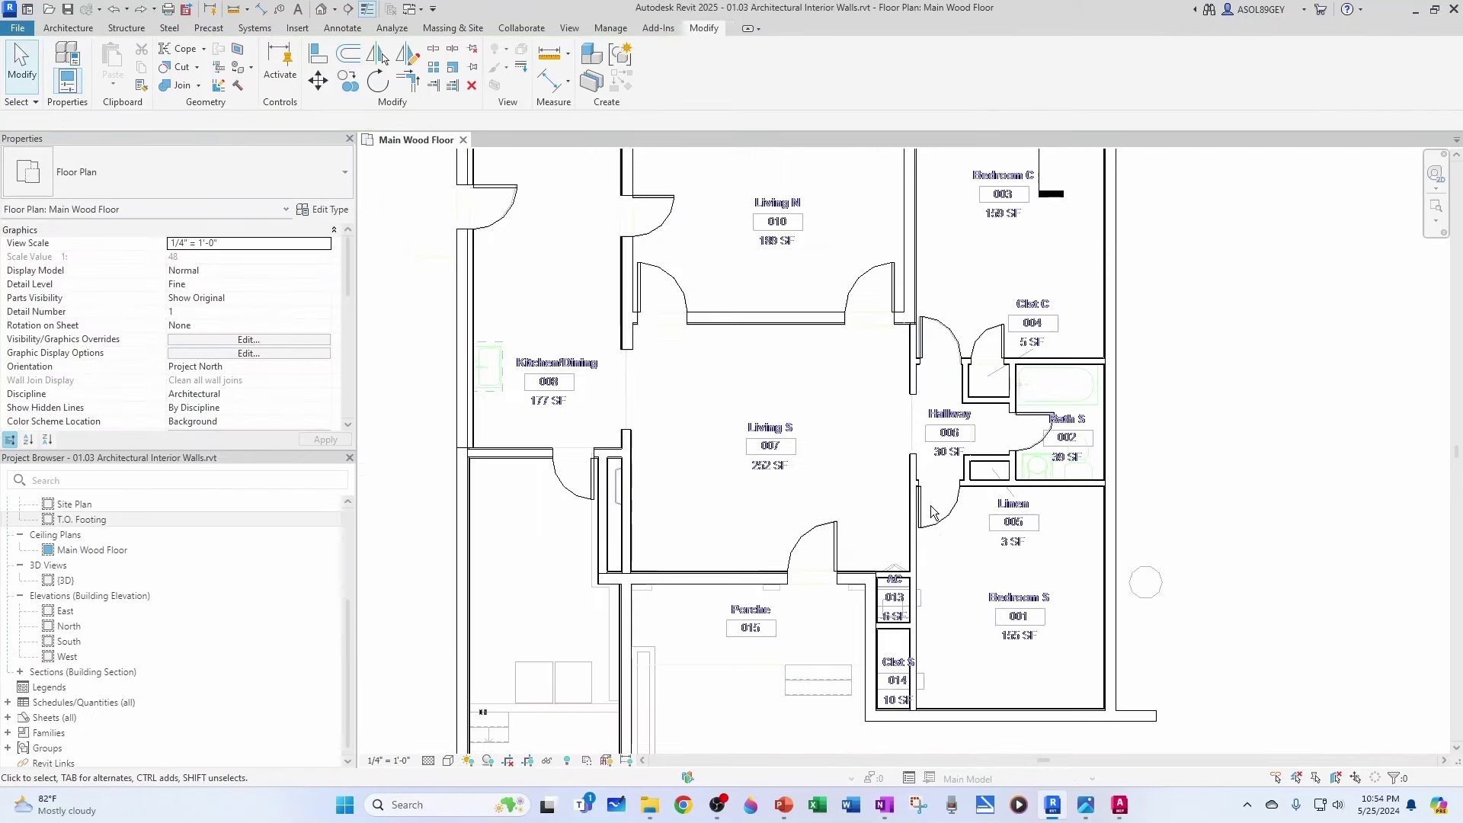
Step: Draw a horizontal Drywall on Wood Stud 7 1/4" 2 wall across the room beside the Porche, just above the DN stairs
{"action": "scroll", "coordinate": [930, 512], "scroll_direction": "up", "scroll_amount": 3}
{"action": "left_click", "coordinate": [989, 479]}
{"action": "key", "text": "c"}
{"action": "key", "text": "s"}
{"action": "scroll", "coordinate": [868, 508], "scroll_direction": "down", "scroll_amount": 2}
{"action": "middle_click_drag", "start_coordinate": [640, 554], "coordinate": [663, 496]}
{"action": "scroll", "coordinate": [624, 569], "scroll_direction": "up", "scroll_amount": 2}
{"action": "scroll", "coordinate": [732, 613], "scroll_direction": "up", "scroll_amount": 4}
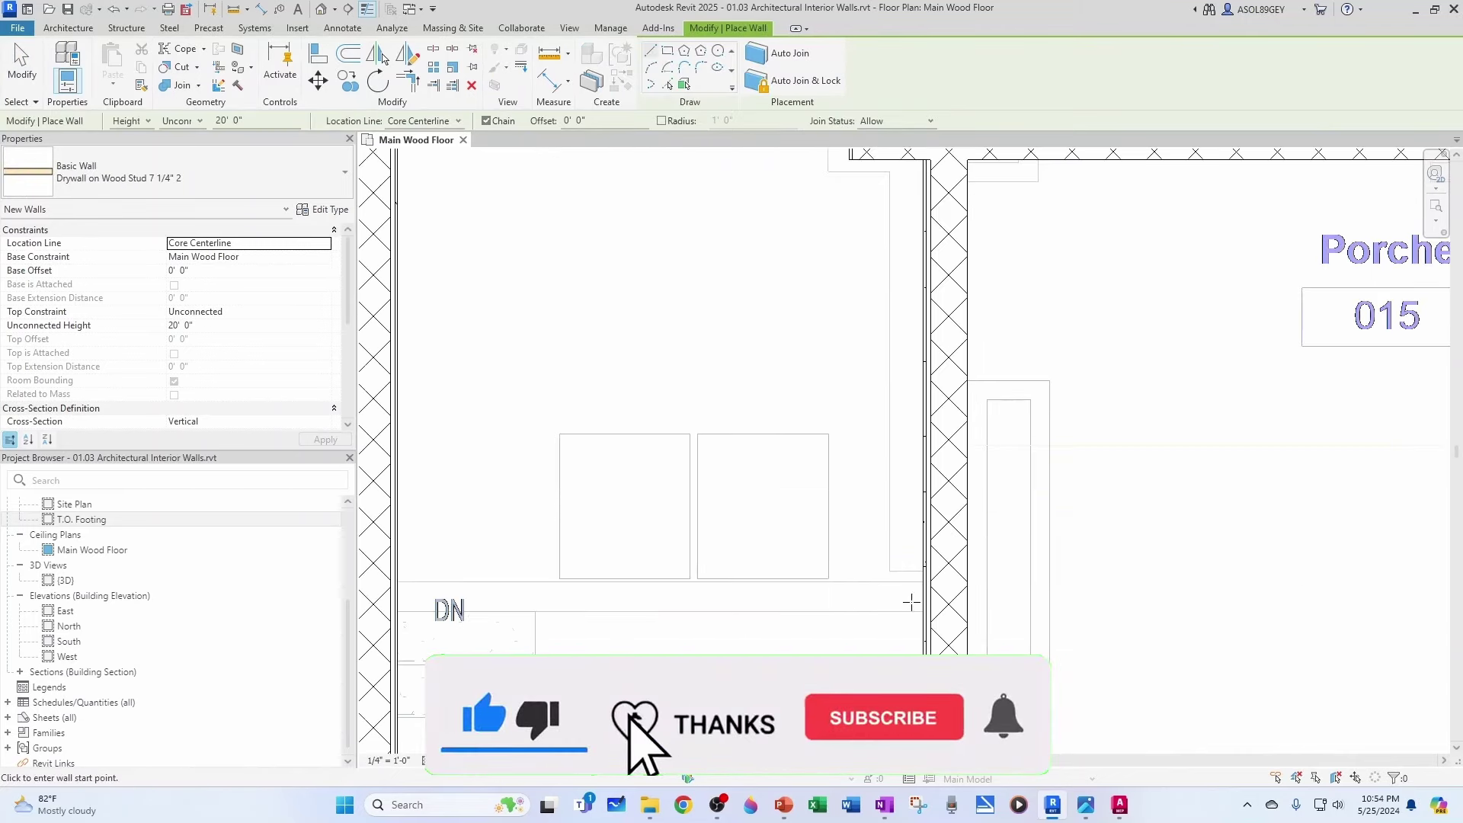
{"action": "left_click", "coordinate": [922, 596]}
{"action": "scroll", "coordinate": [526, 594], "scroll_direction": "down", "scroll_amount": 3}
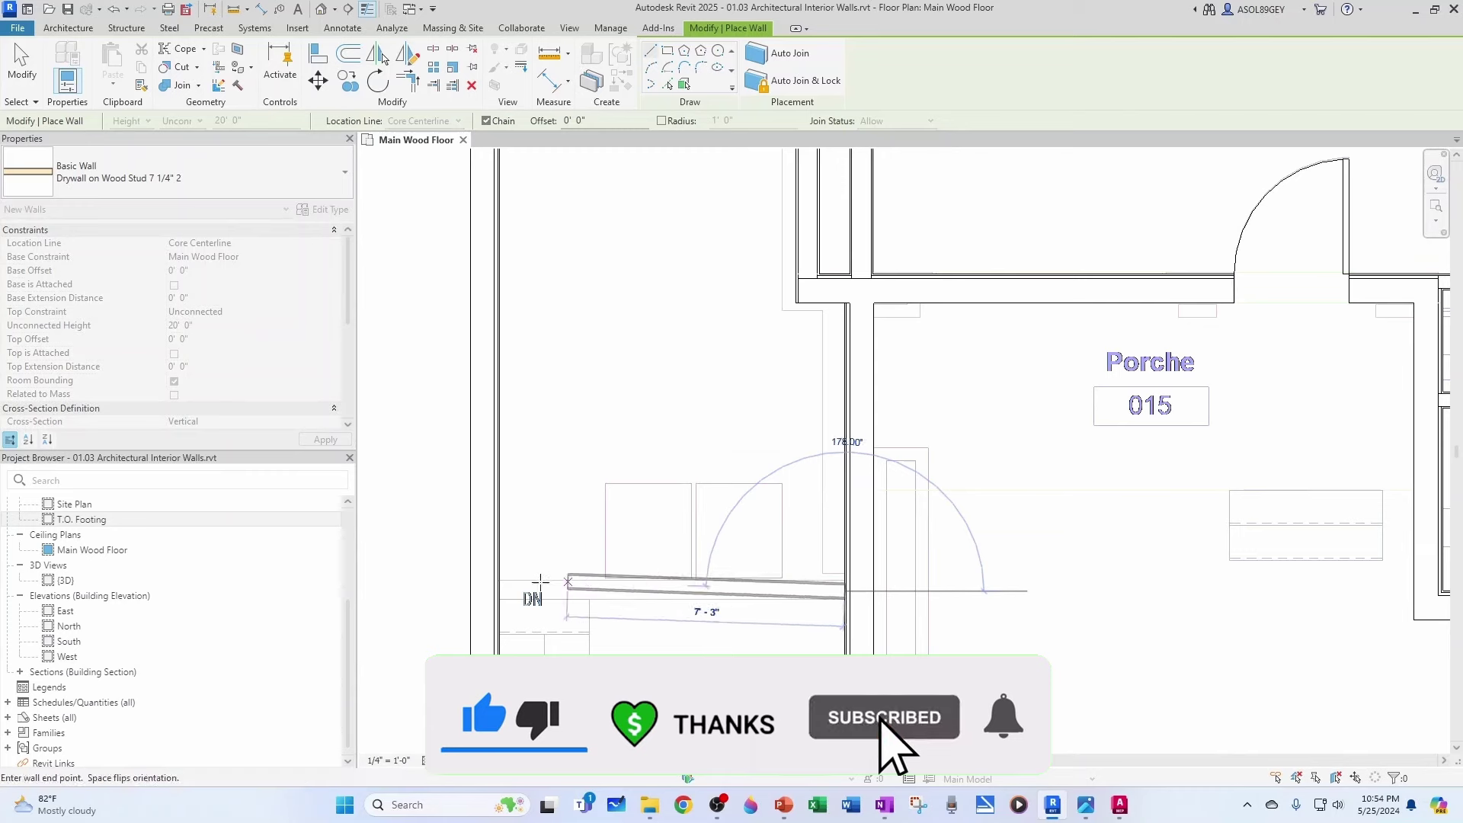
{"action": "scroll", "coordinate": [499, 591], "scroll_direction": "up", "scroll_amount": 2}
{"action": "key", "text": "Escape"}
{"action": "key", "text": "Escape"}
{"action": "scroll", "coordinate": [601, 463], "scroll_direction": "down", "scroll_amount": 5}
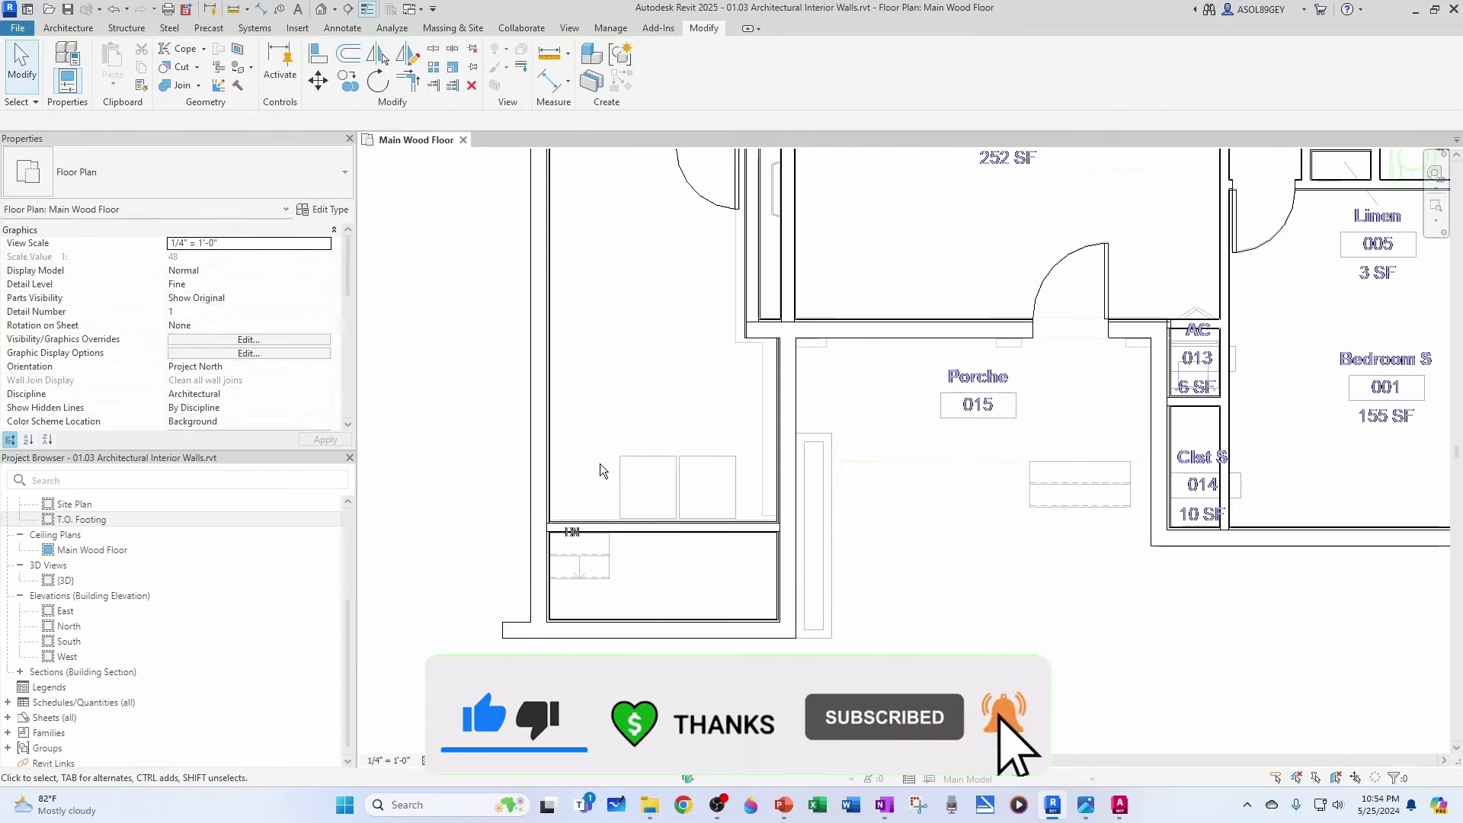
{"action": "scroll", "coordinate": [600, 463], "scroll_direction": "down", "scroll_amount": 5}
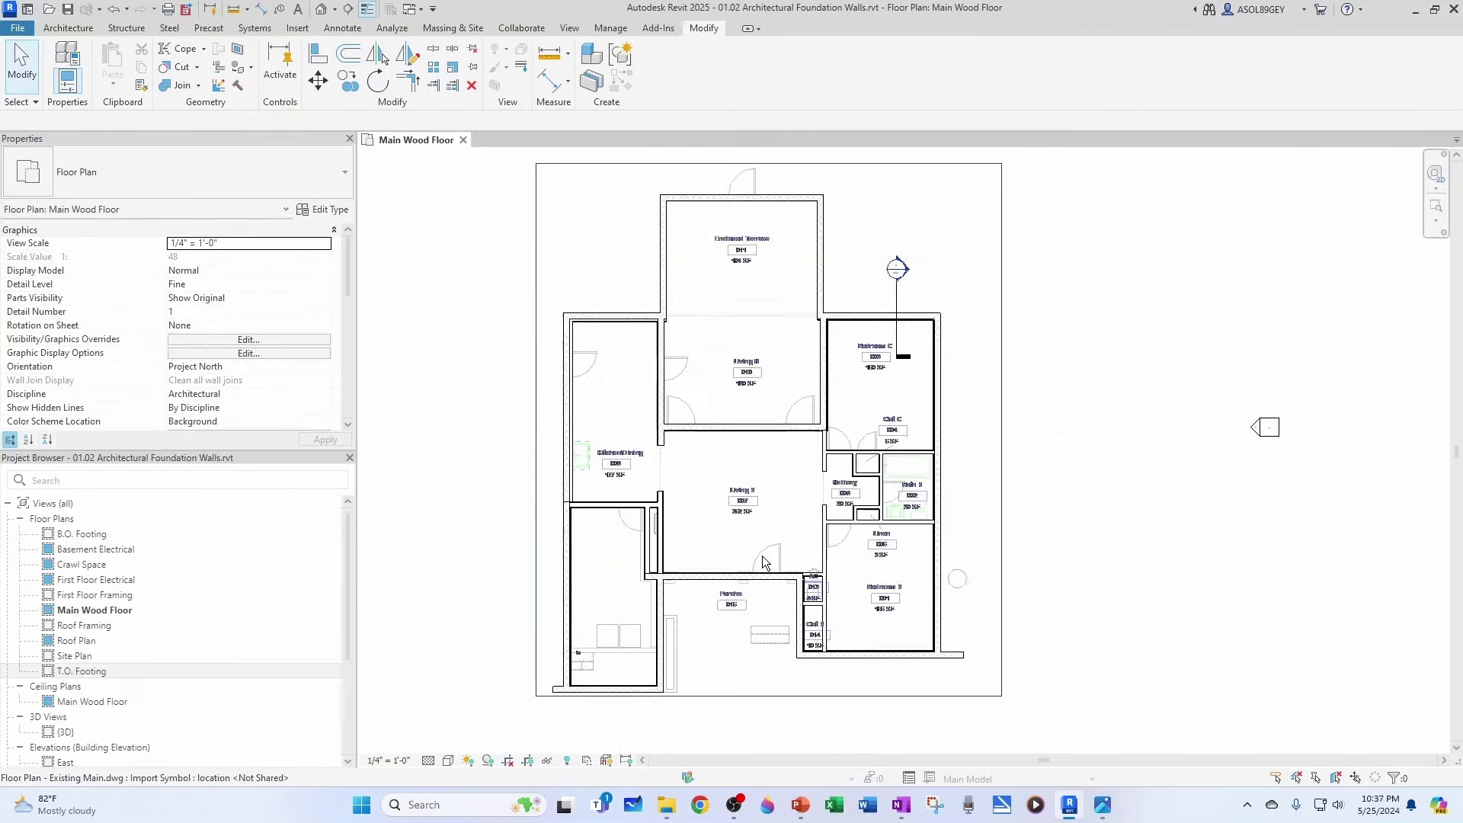
{"action": "scroll", "coordinate": [762, 555], "scroll_direction": "up", "scroll_amount": 1}
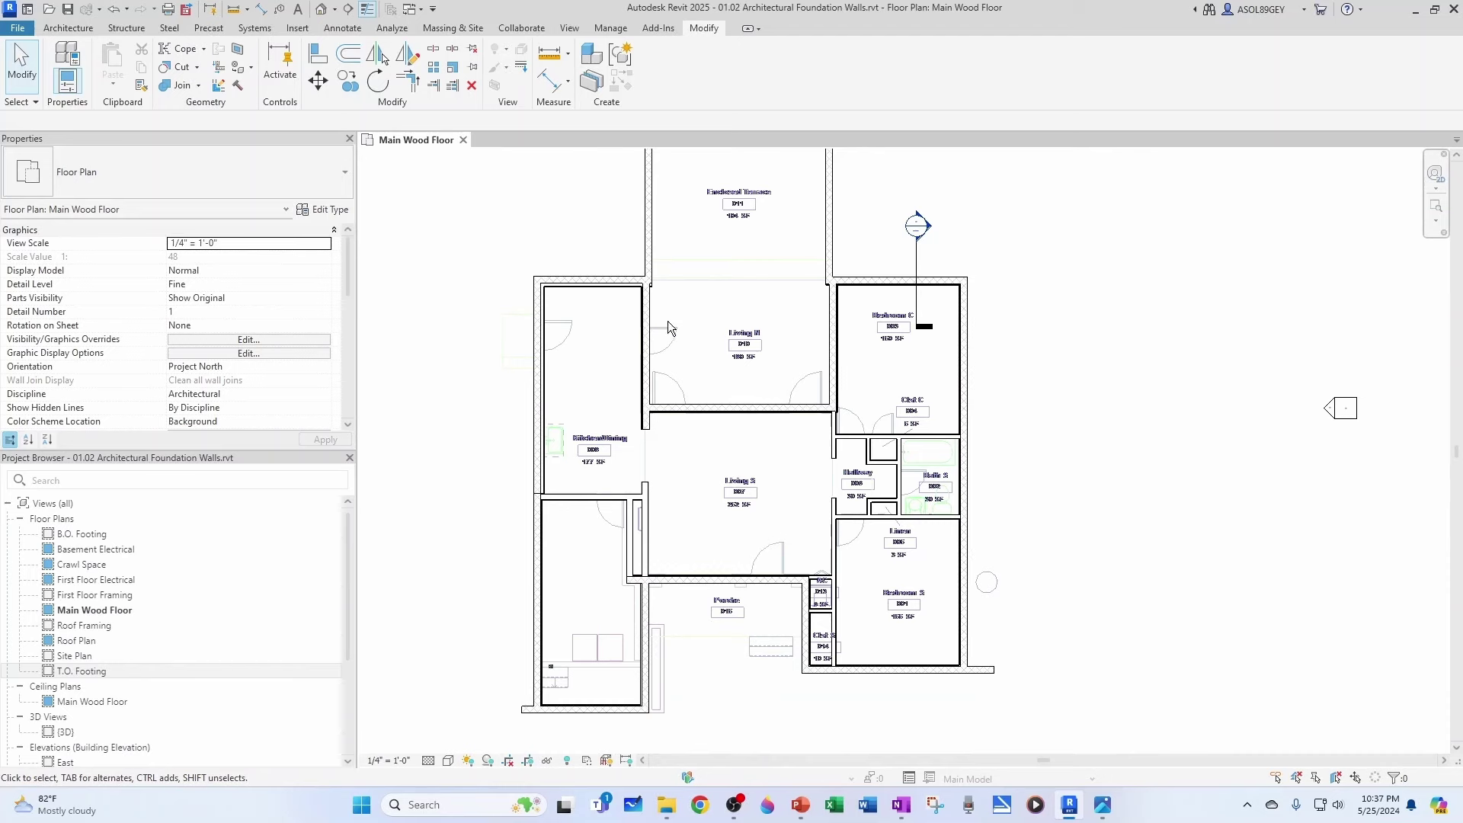